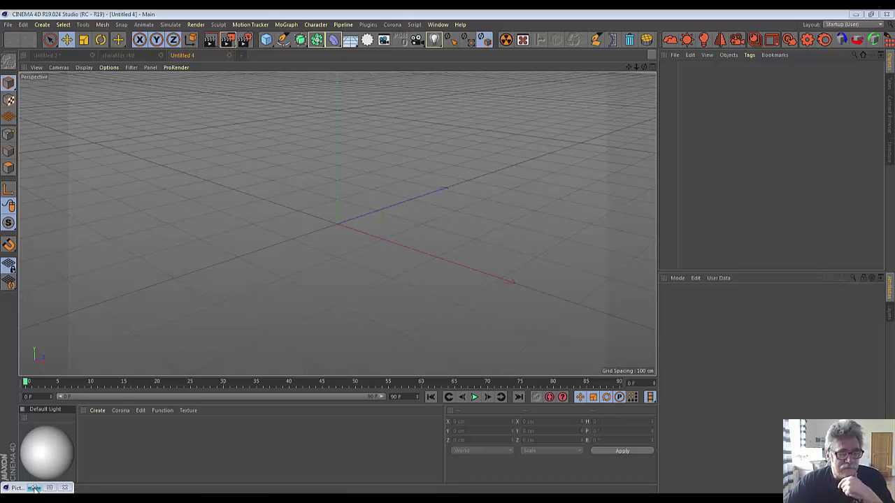
Step: Preview the finished Back to school render, then maximise the Front view
click(33, 488)
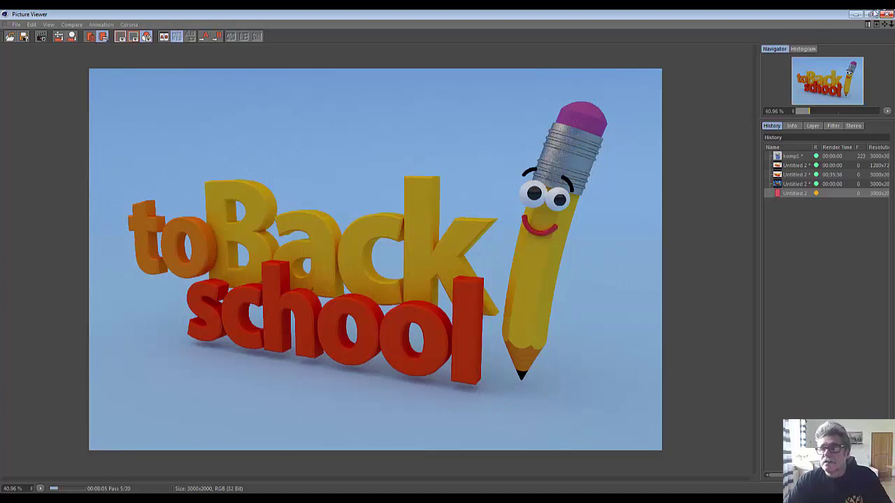
click(854, 16)
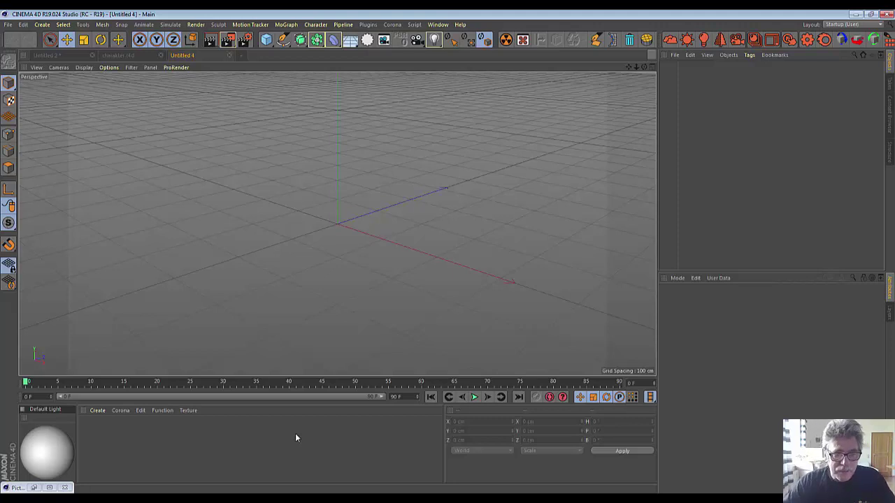
drag(303, 376, 290, 404)
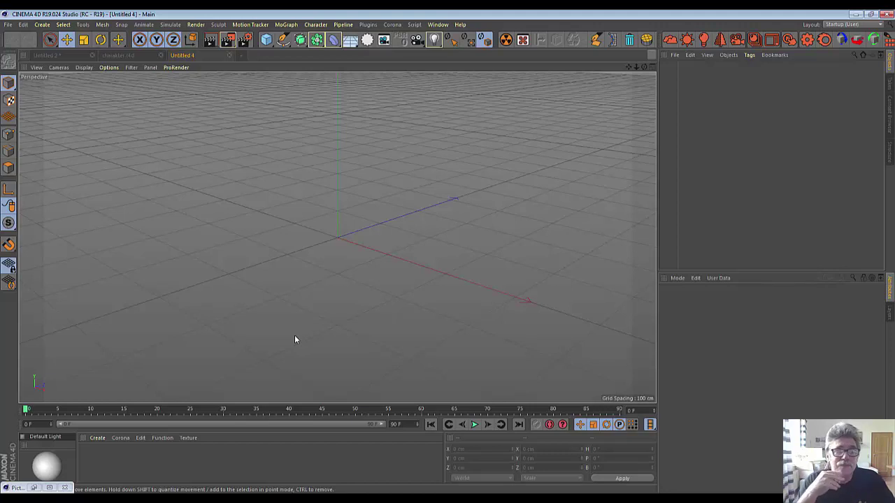
click(652, 66)
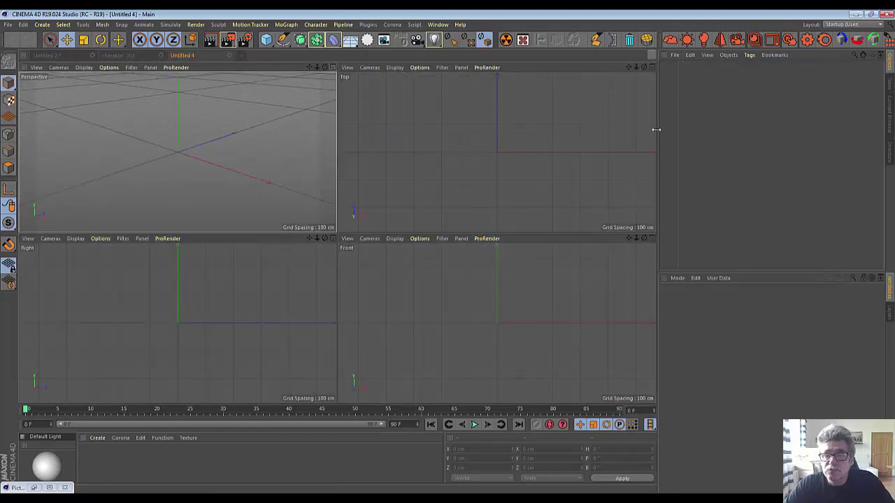
click(652, 238)
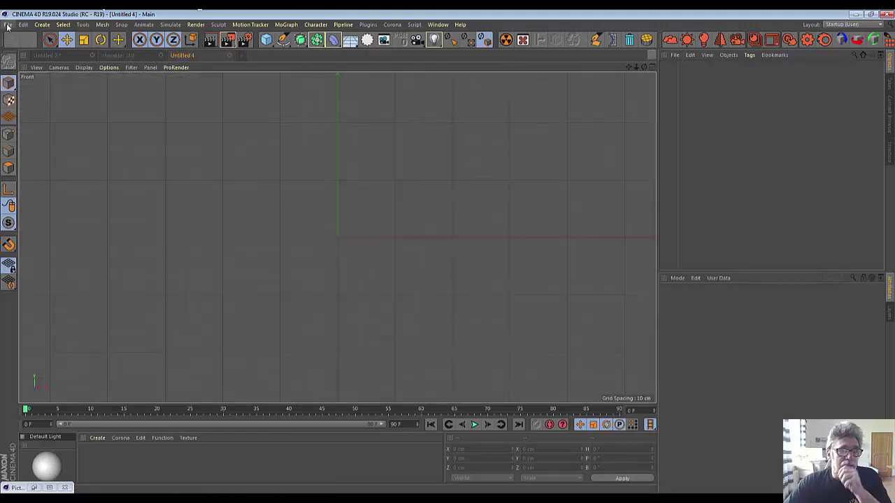
Step: Open the Front view's Back settings and browse for a background image file
click(109, 68)
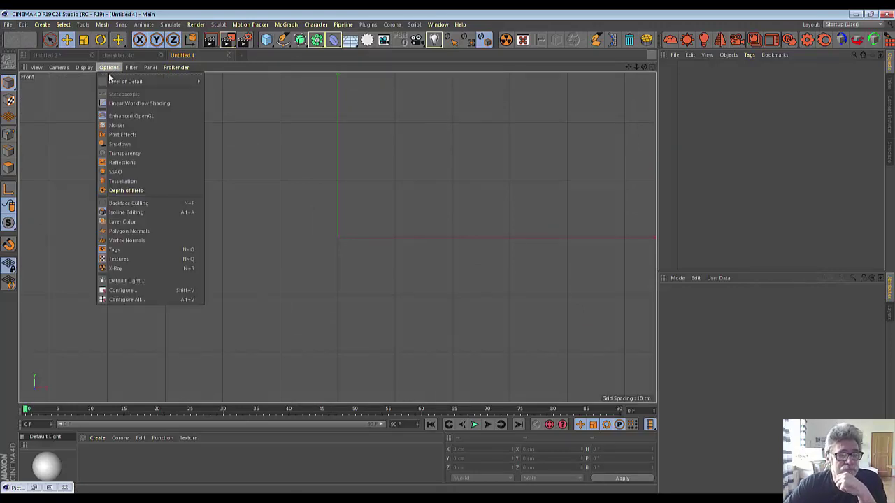
click(125, 290)
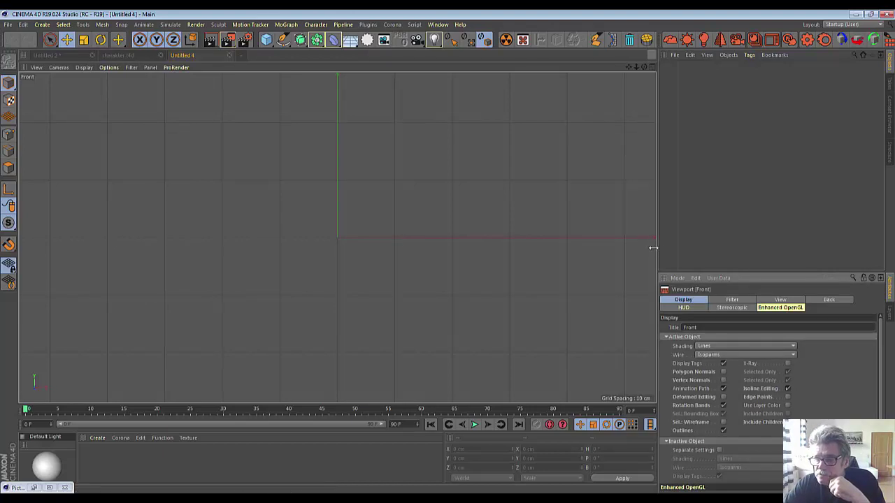
drag(657, 247, 629, 246)
click(803, 300)
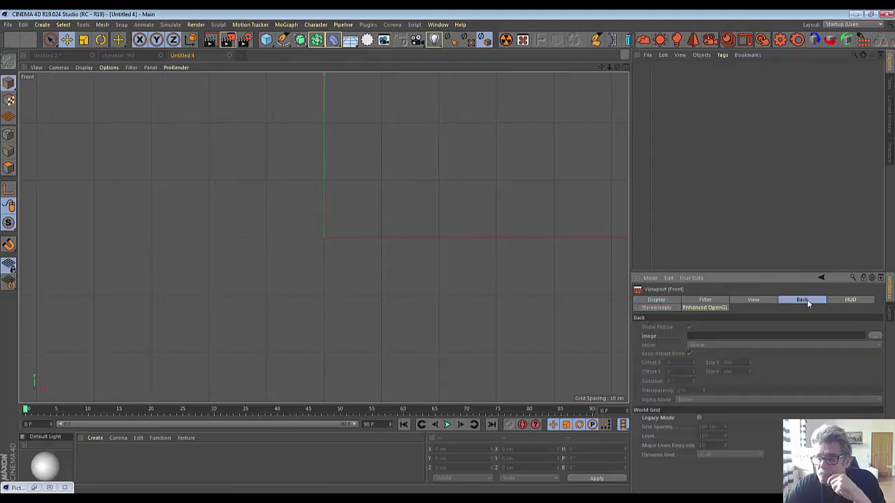
click(873, 337)
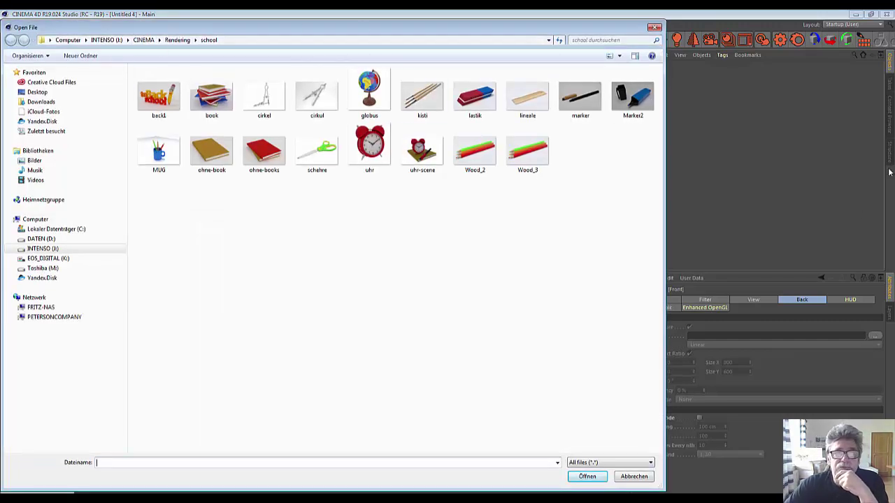
Step: Load bus-bluescreen from CINEMA > Textures as the Front view background
click(176, 40)
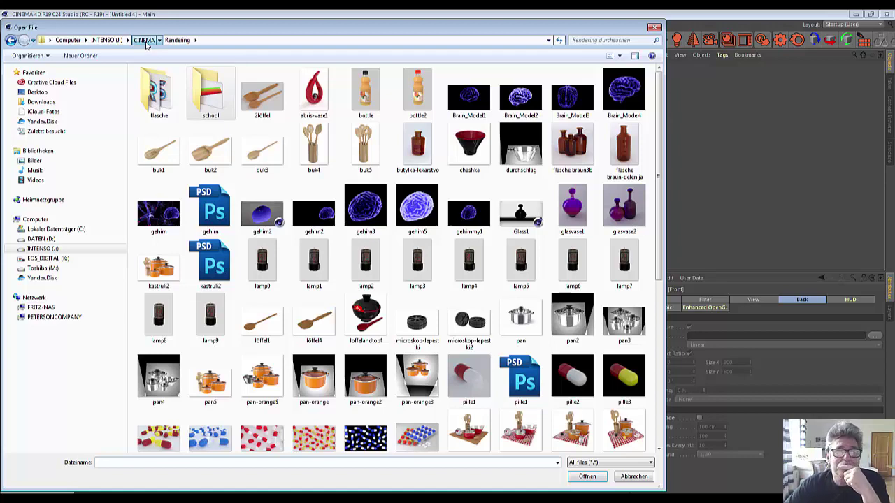
click(145, 40)
double_click(152, 152)
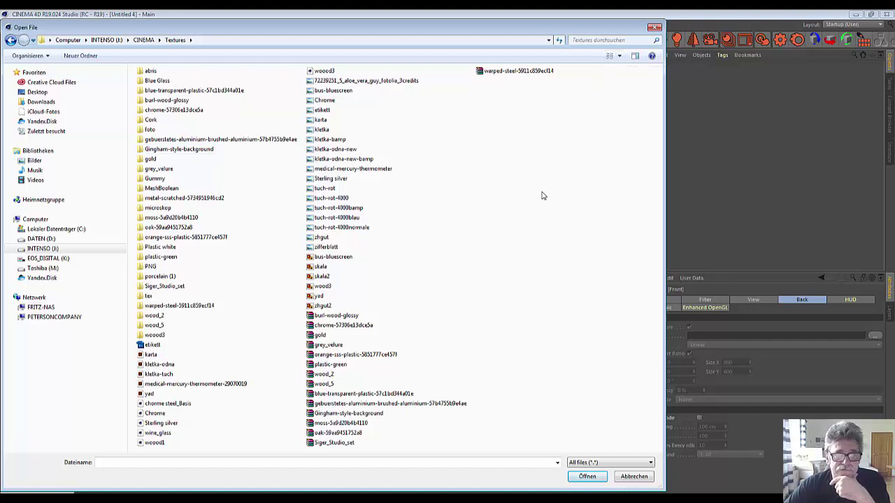
click(342, 92)
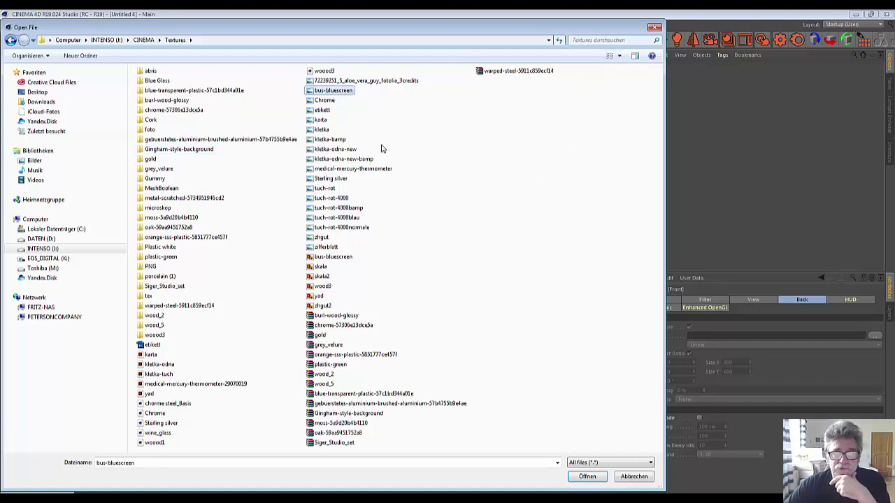
click(588, 477)
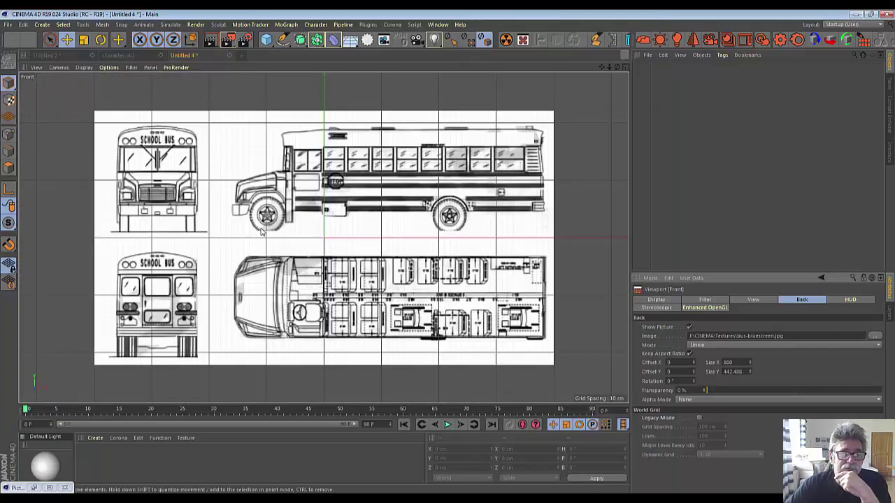
scroll(261, 232, up, 3)
scroll(261, 232, down, 1)
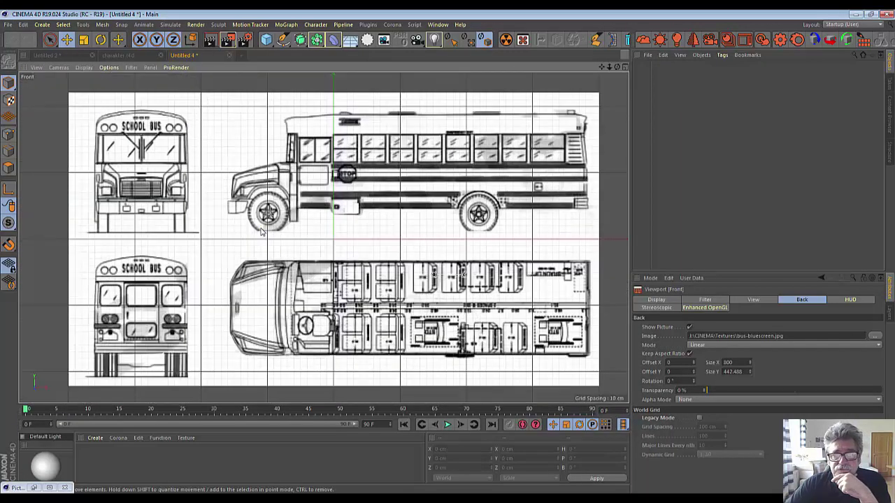
scroll(261, 232, up, 1)
scroll(260, 232, down, 1)
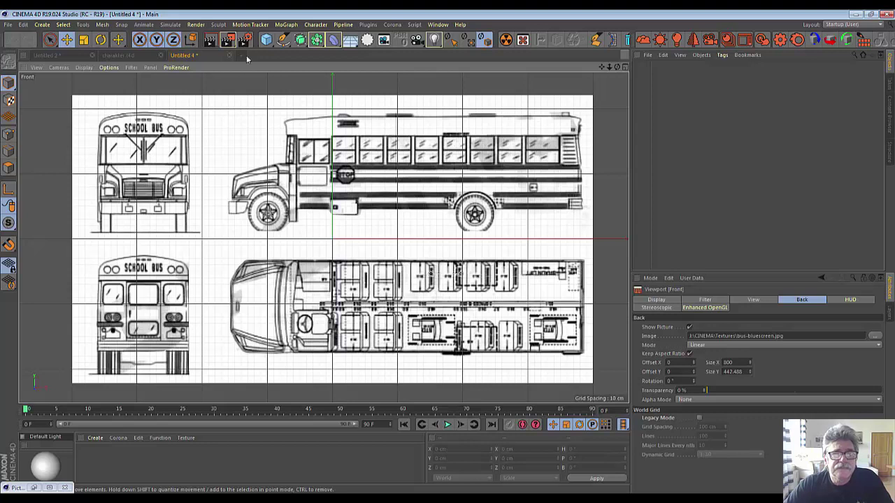
Step: Add a 400 cm Plane with +Z orientation, check it in Top view, then maximise Front
click(266, 40)
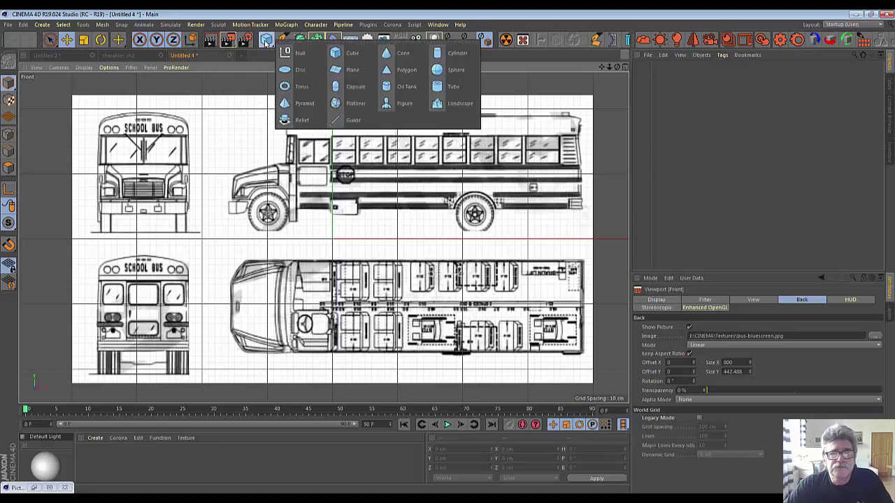
click(344, 72)
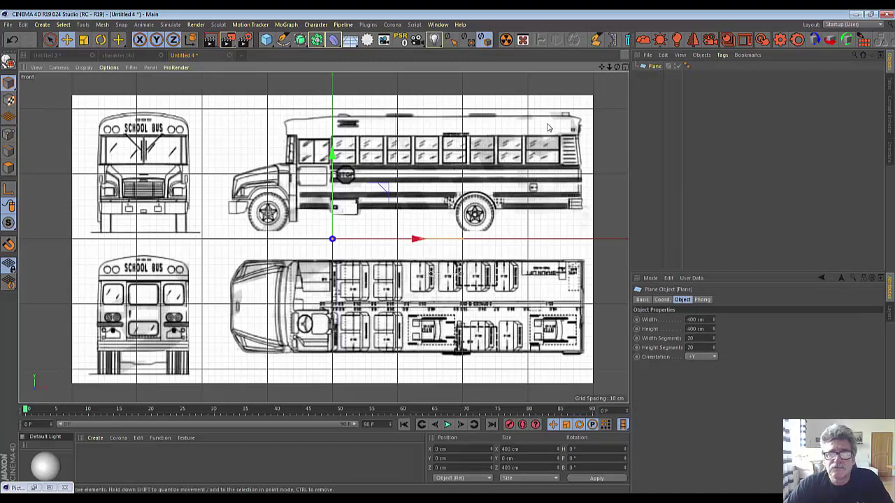
click(656, 68)
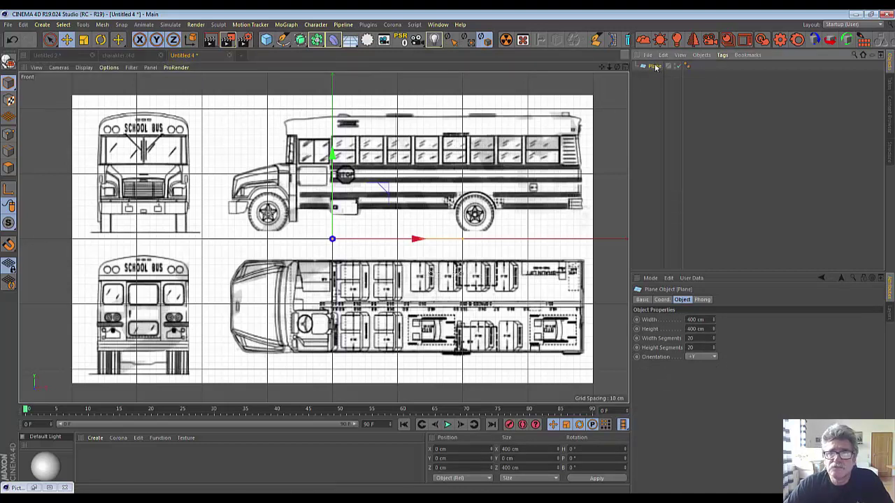
click(625, 67)
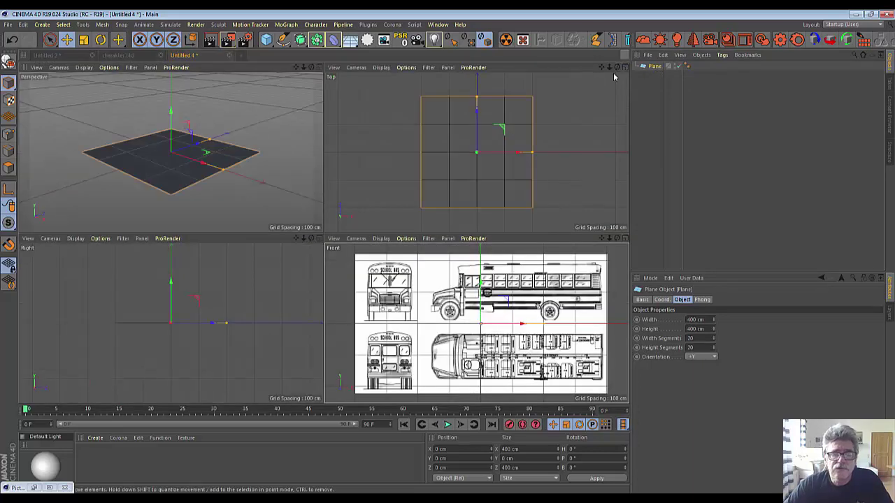
click(714, 359)
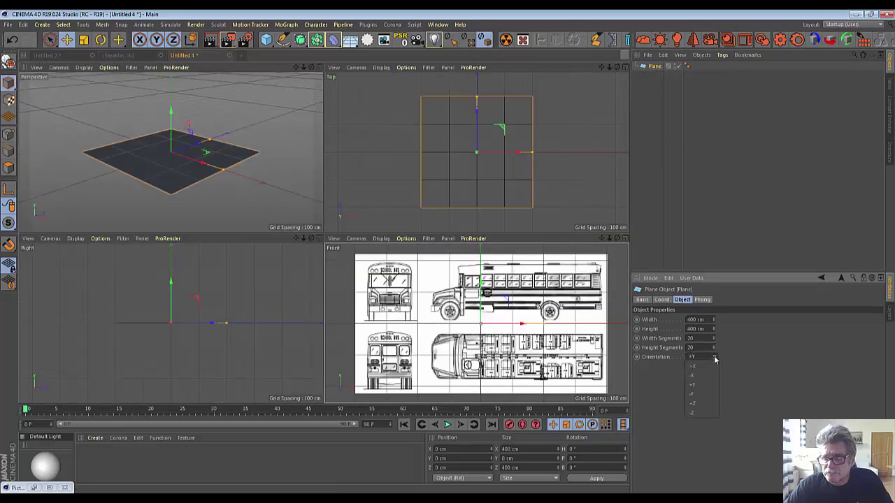
click(703, 407)
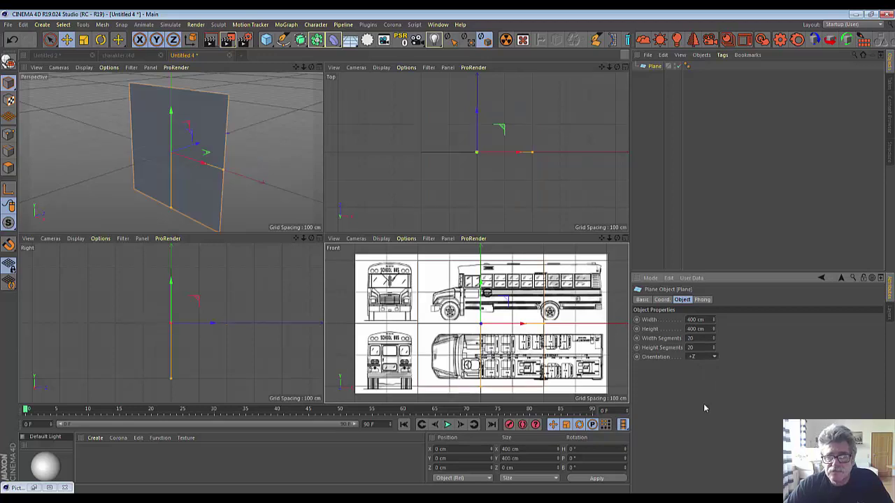
click(625, 67)
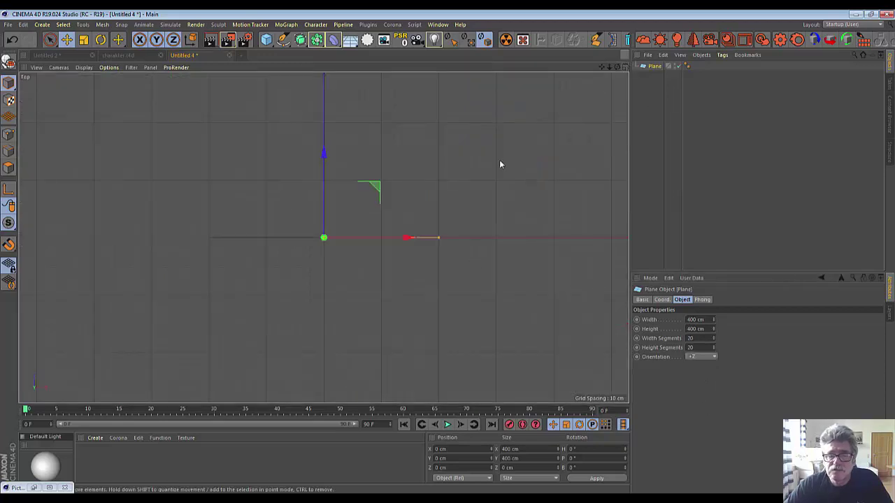
click(625, 67)
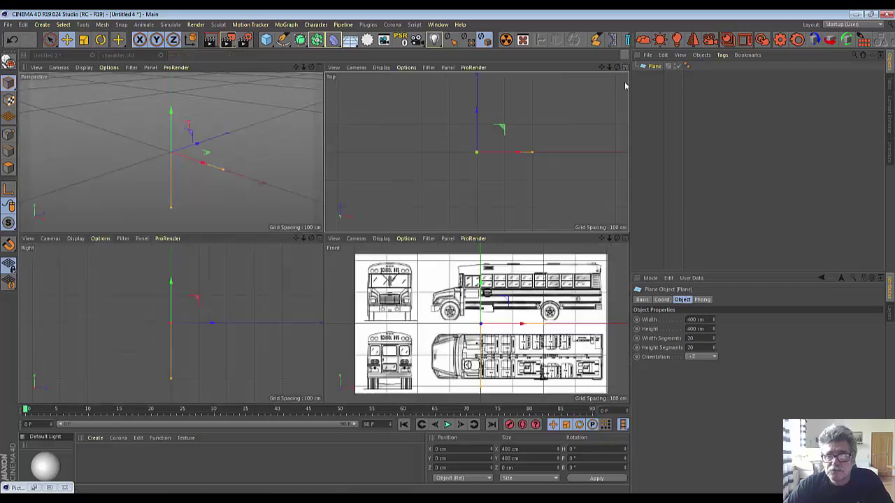
click(625, 239)
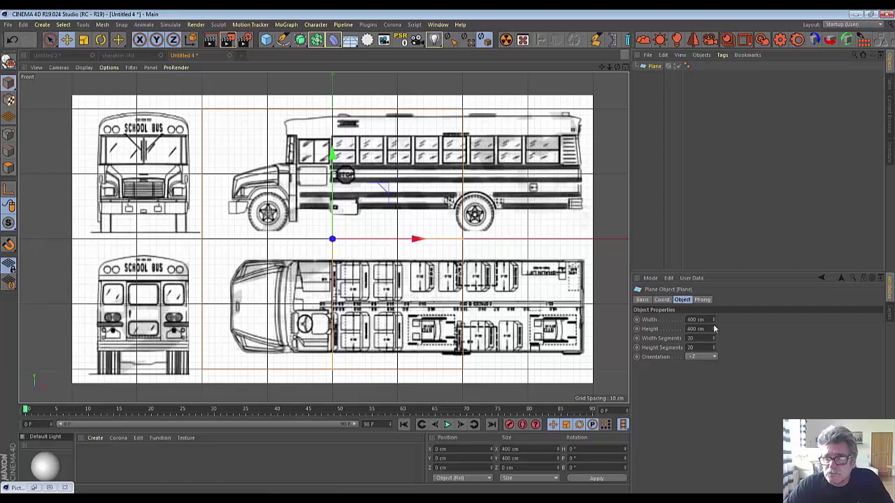
Step: Resize the plane to 181 × 143 cm and position it over the bus side windows
mouse_move(713, 320)
mouse_down()
mouse_move(671, 319)
mouse_move(726, 319)
mouse_move(684, 330)
mouse_move(699, 330)
mouse_up()
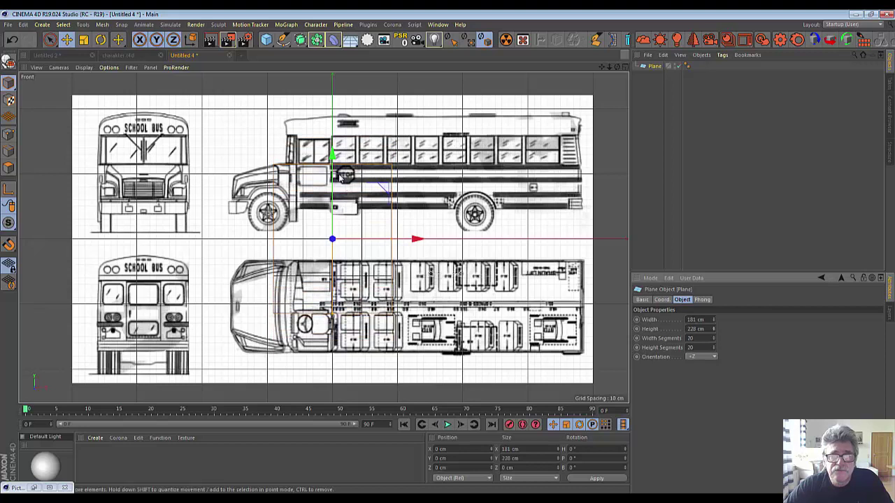
mouse_move(328, 152)
mouse_down()
mouse_move(342, 106)
mouse_move(334, 110)
mouse_up()
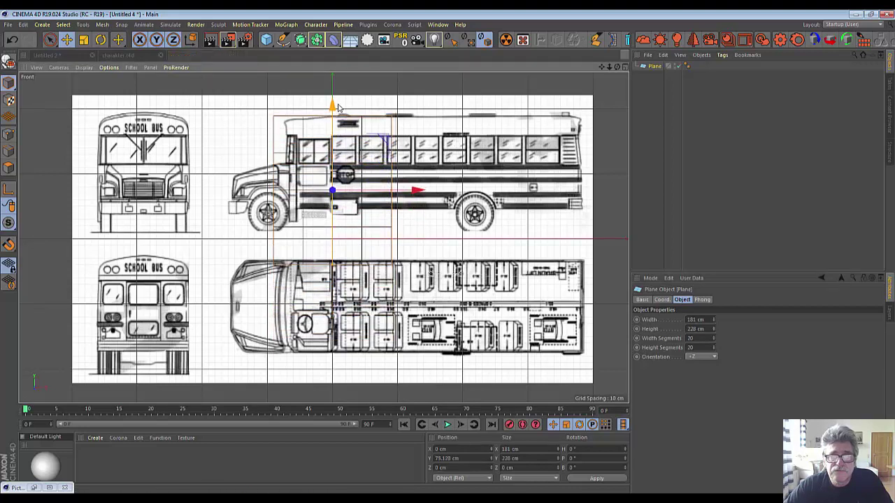
mouse_move(418, 190)
mouse_down()
mouse_move(500, 189)
mouse_move(477, 189)
mouse_up()
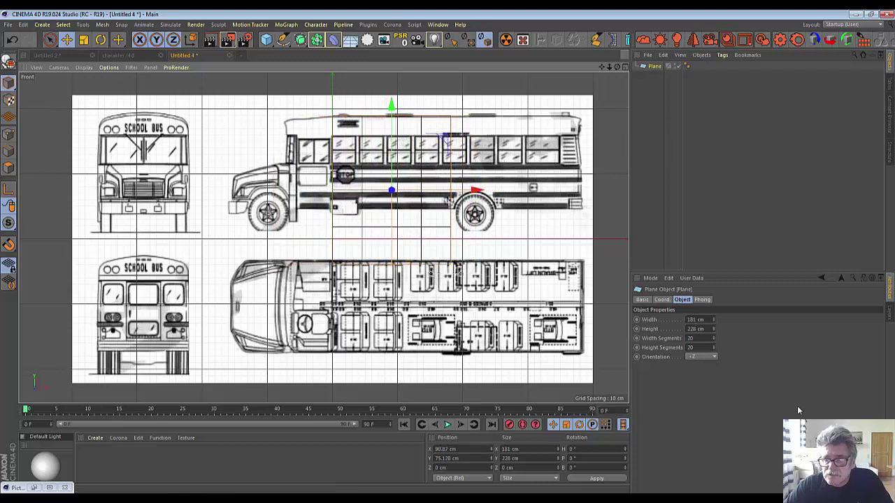
click(712, 333)
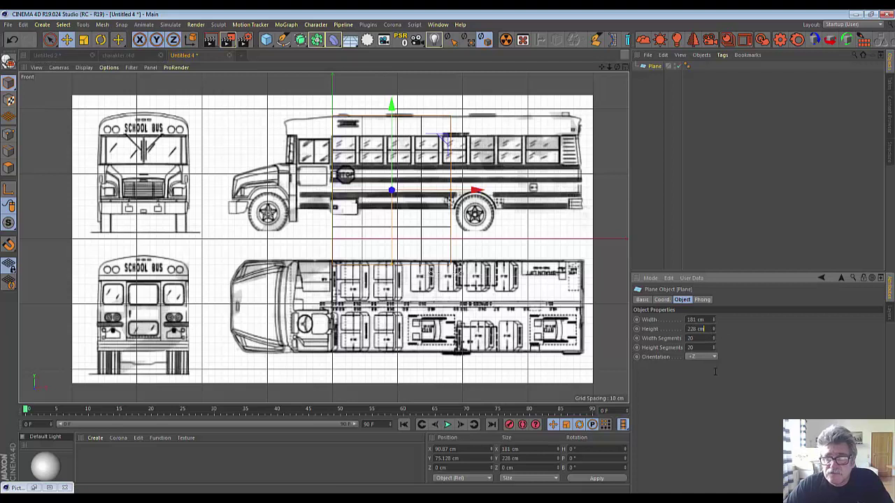
drag(712, 328, 713, 342)
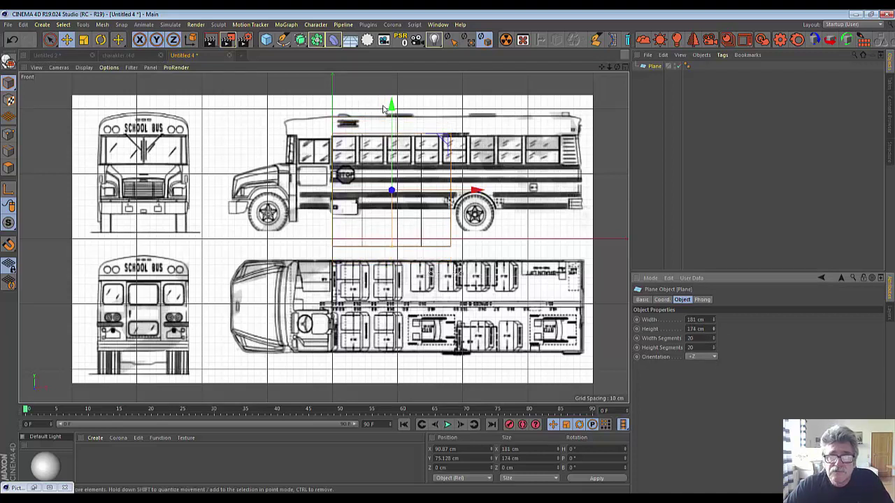
drag(391, 112, 394, 84)
drag(399, 77, 394, 79)
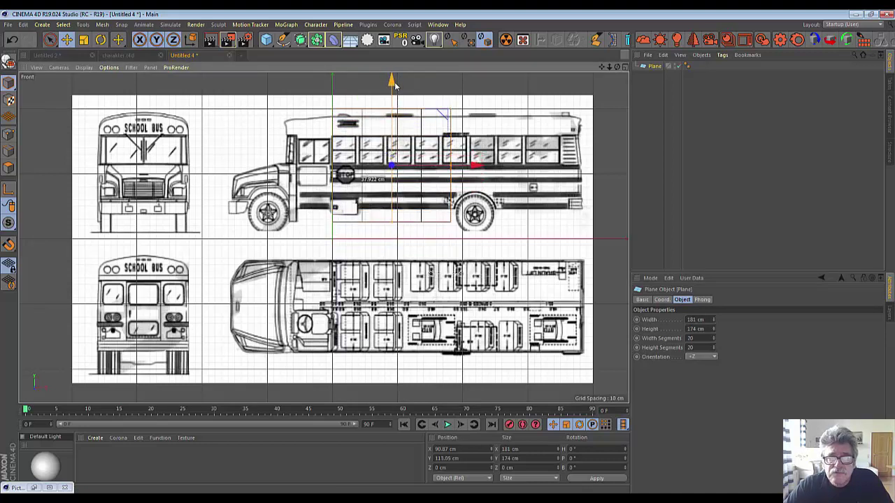
drag(713, 328, 695, 329)
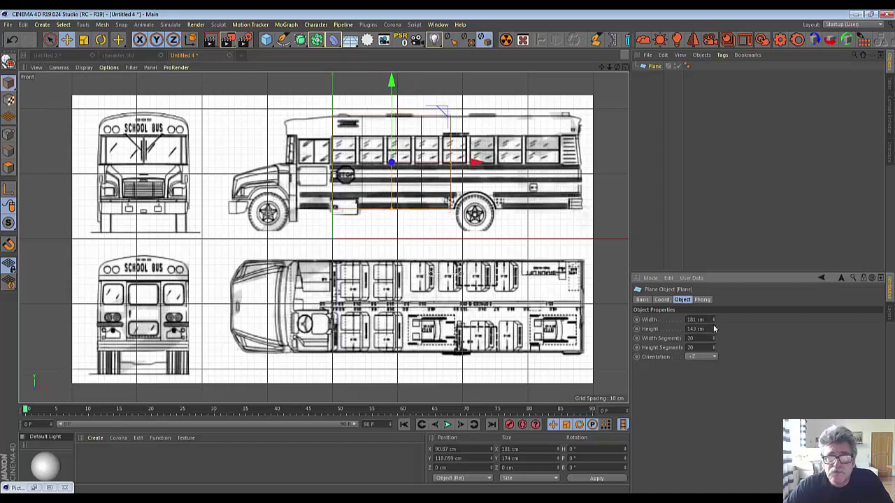
drag(394, 83, 392, 96)
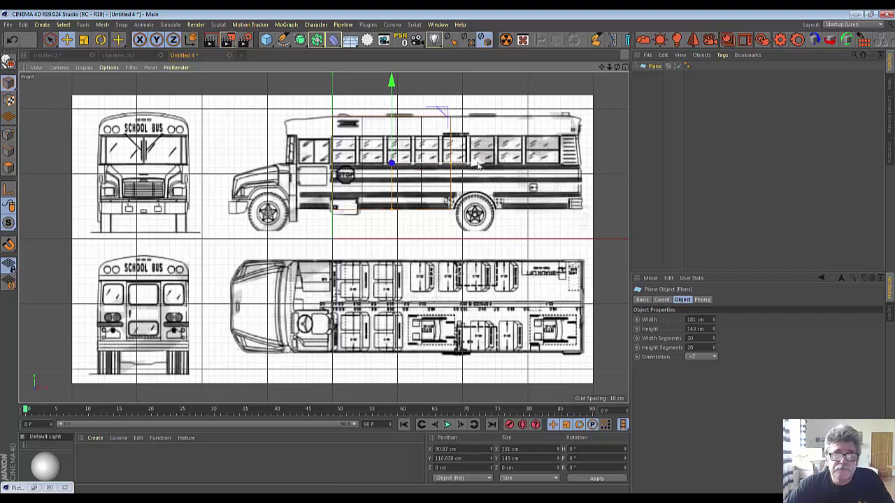
click(485, 250)
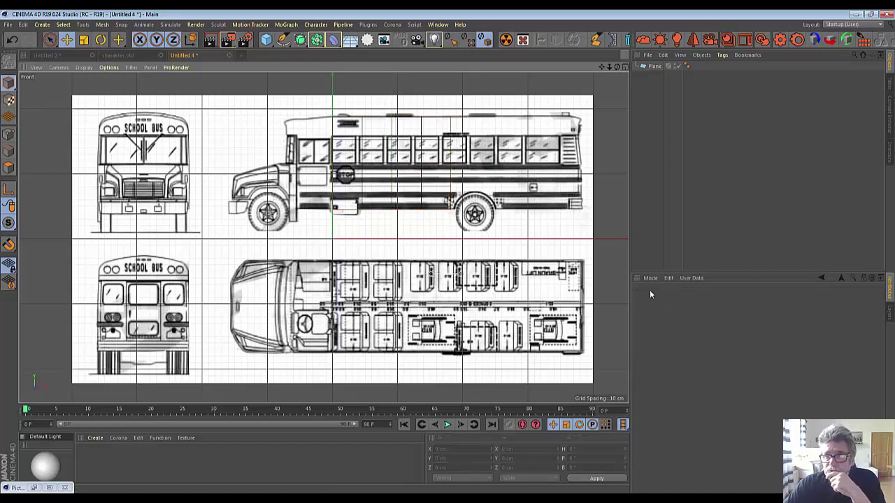
Step: Set the blueprint background Offset X to 291 to centre the bus front, then reselect the plane
click(108, 67)
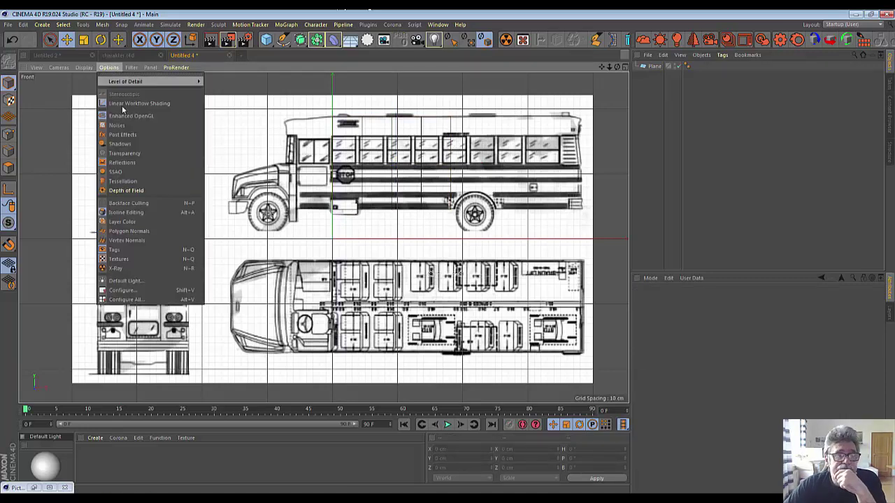
click(140, 290)
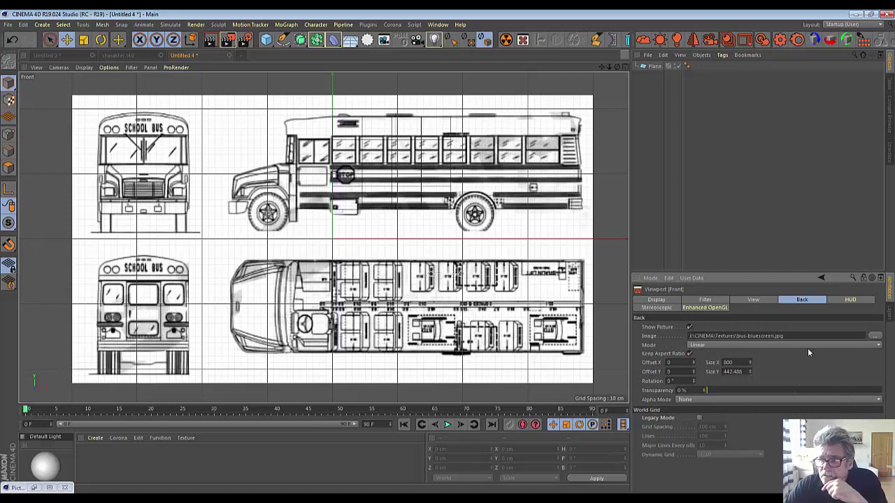
mouse_move(655, 364)
mouse_down()
mouse_move(632, 364)
mouse_move(694, 364)
mouse_up()
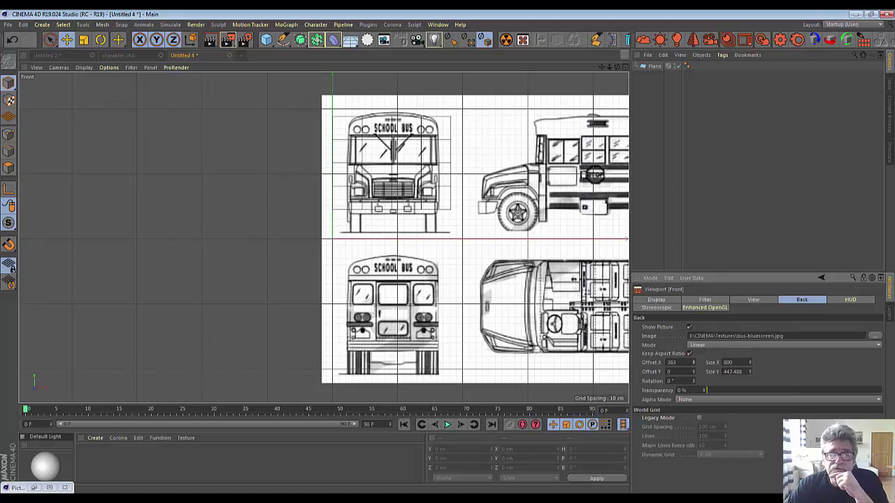
drag(694, 363, 693, 363)
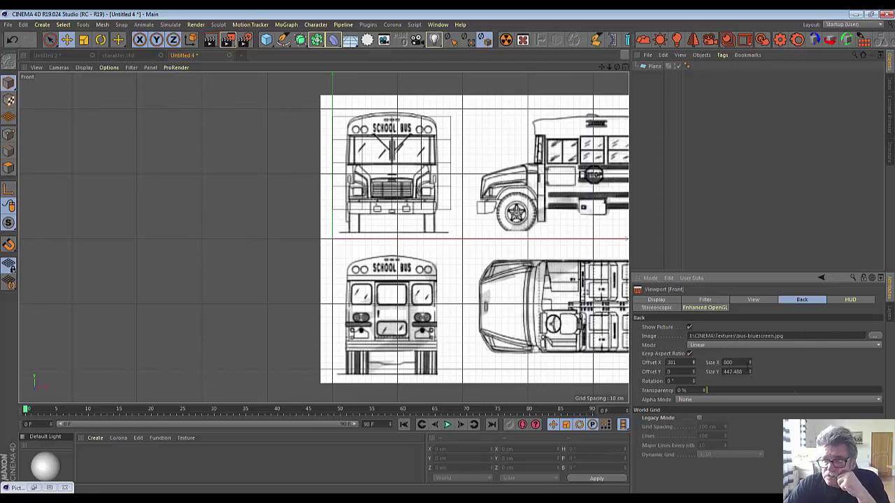
mouse_move(693, 366)
mouse_down()
mouse_move(650, 366)
mouse_move(683, 362)
mouse_up()
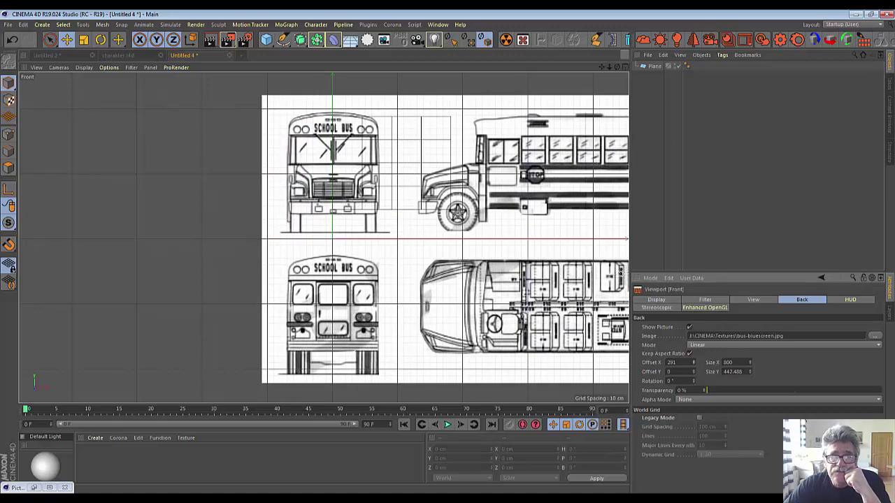
click(409, 166)
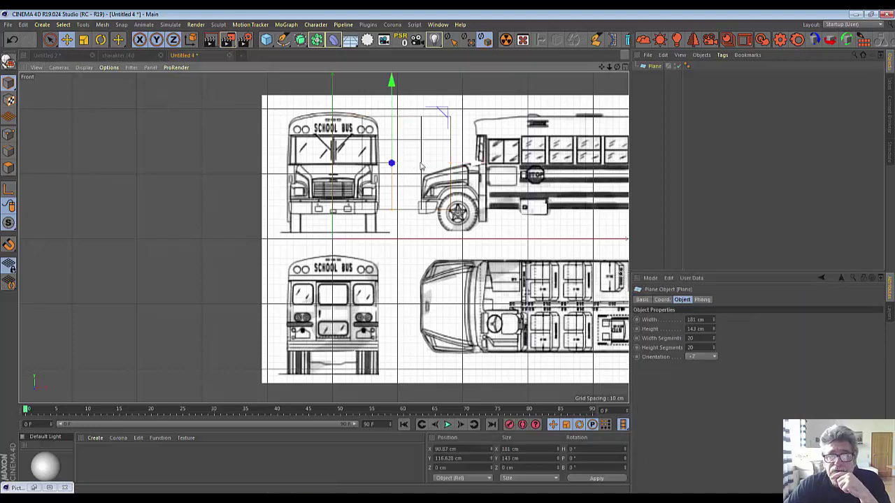
Step: Move the plane onto the bus front and stand it upright with +X orientation
mouse_move(482, 168)
mouse_down()
mouse_move(413, 166)
mouse_move(423, 169)
mouse_up()
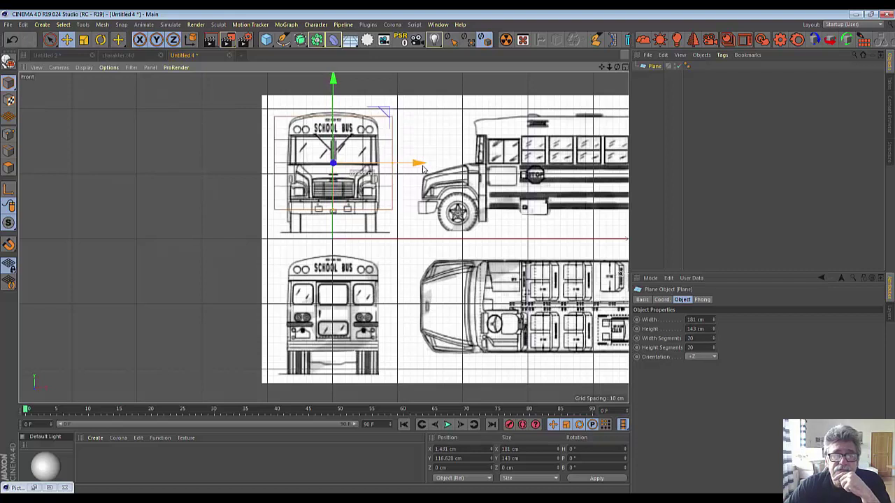
click(711, 357)
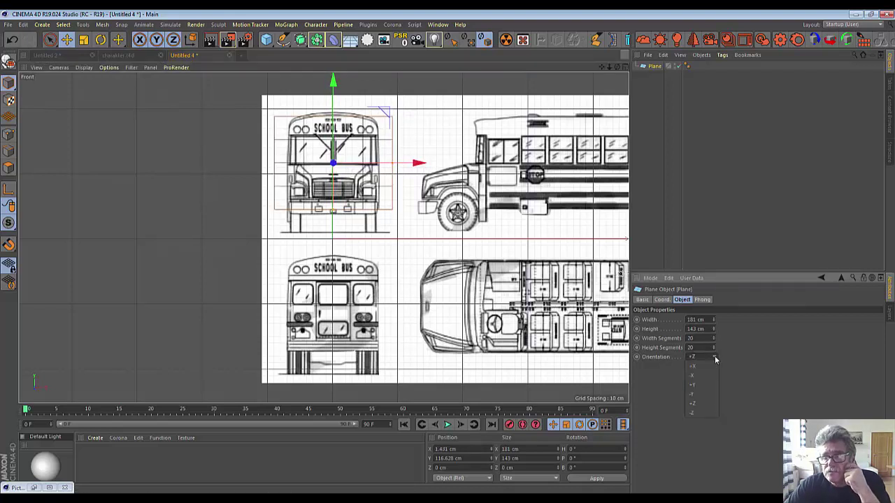
click(702, 385)
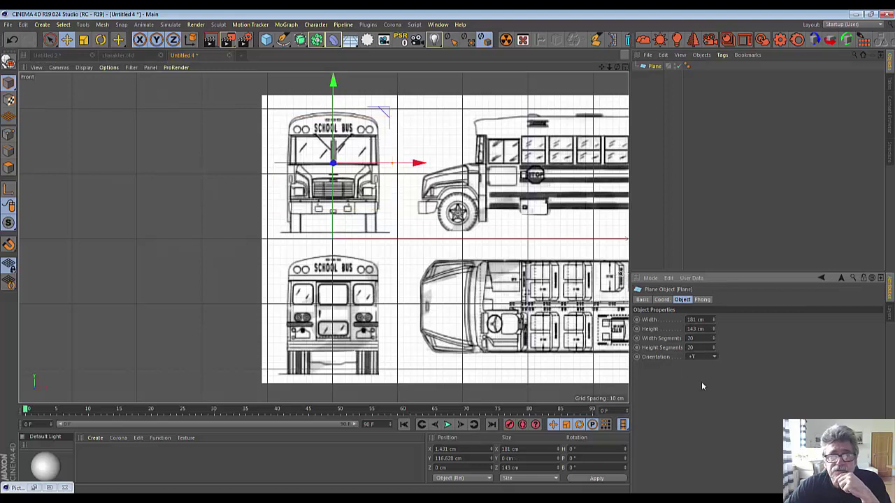
click(626, 70)
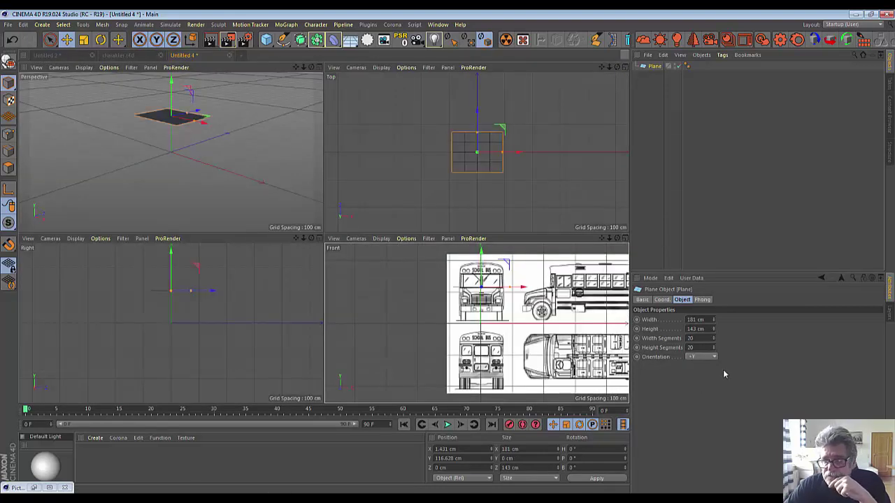
click(714, 356)
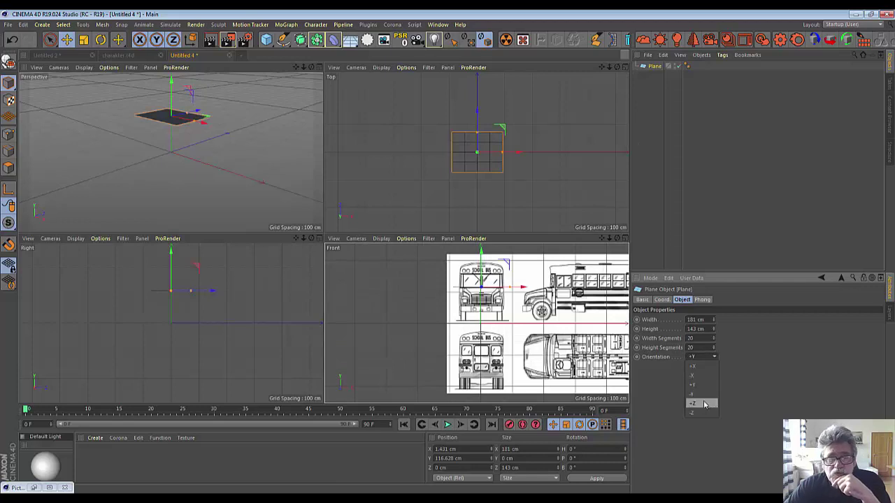
click(700, 395)
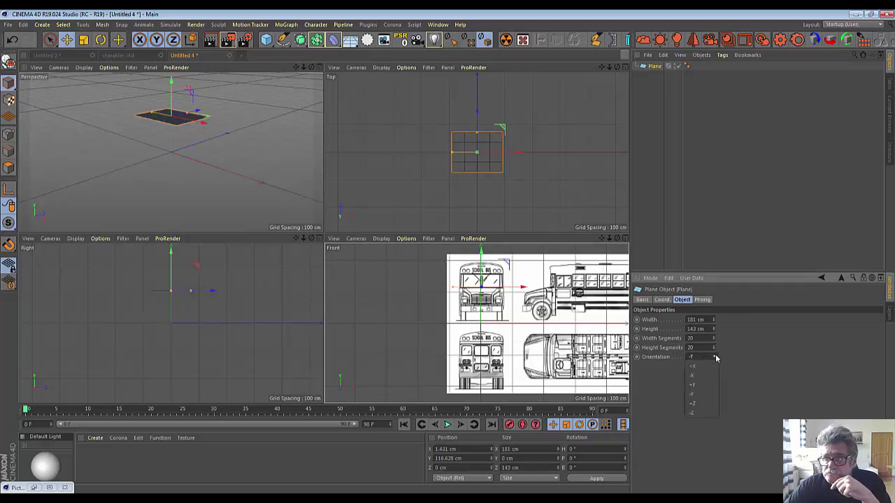
click(694, 365)
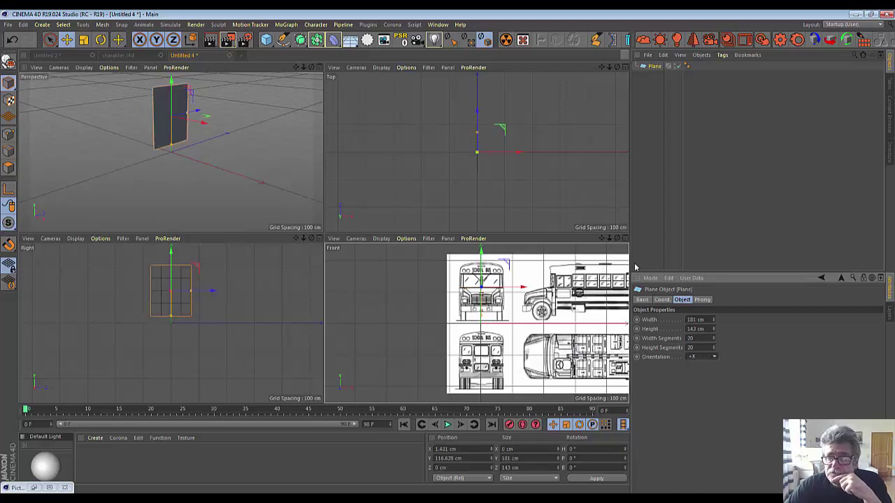
Step: Maximise the Front view and place the plane at X 77.653, Y 110.601 cm
scroll(625, 275, up, 1)
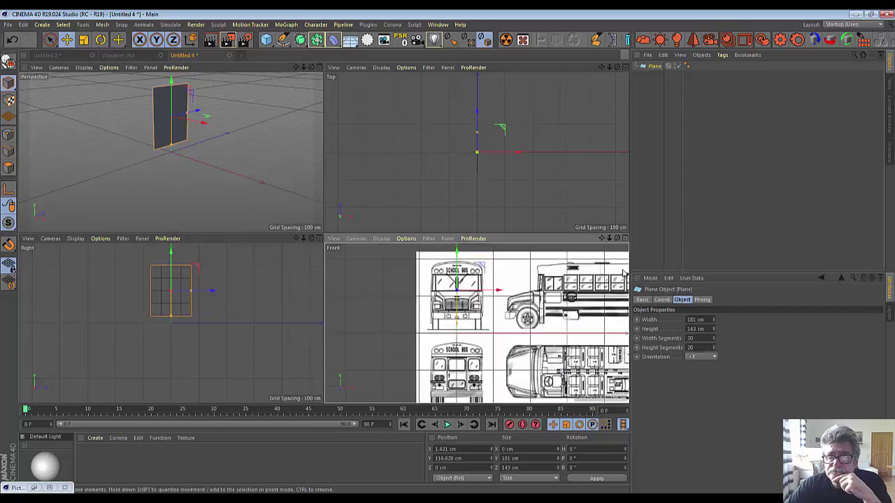
scroll(624, 275, up, 1)
scroll(551, 272, up, 1)
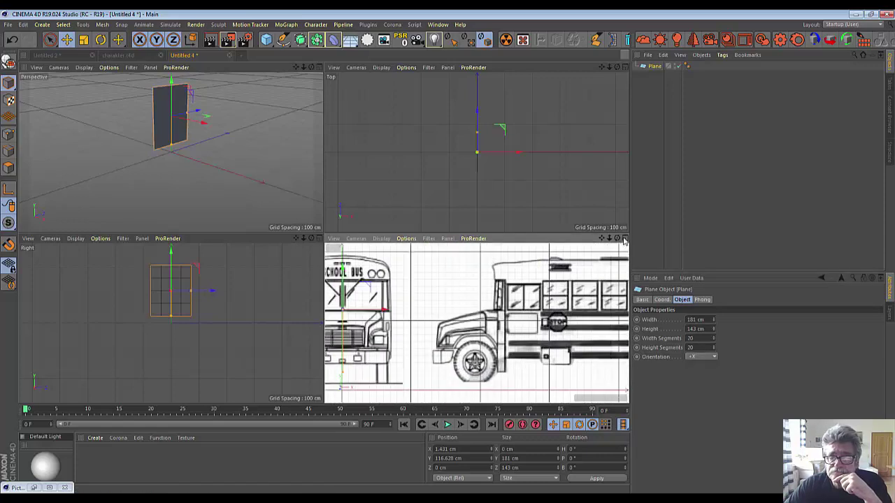
click(624, 239)
scroll(119, 189, up, 2)
scroll(119, 189, down, 1)
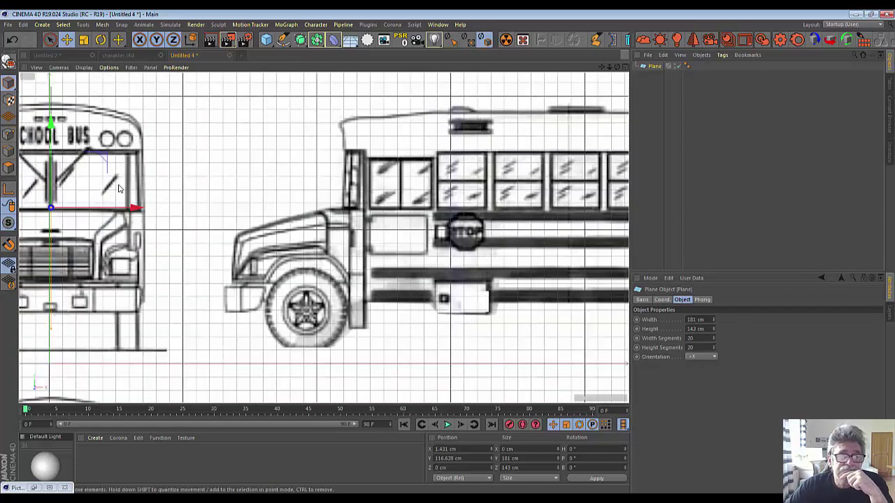
scroll(119, 189, down, 1)
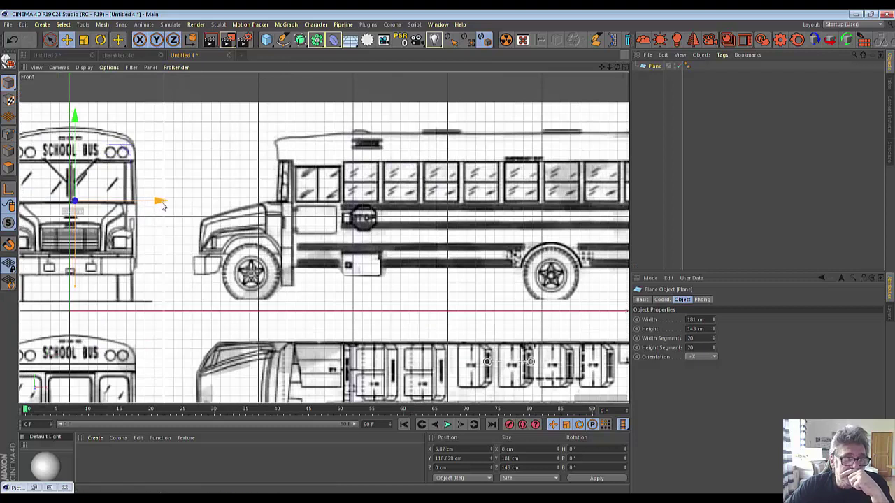
drag(161, 203, 222, 208)
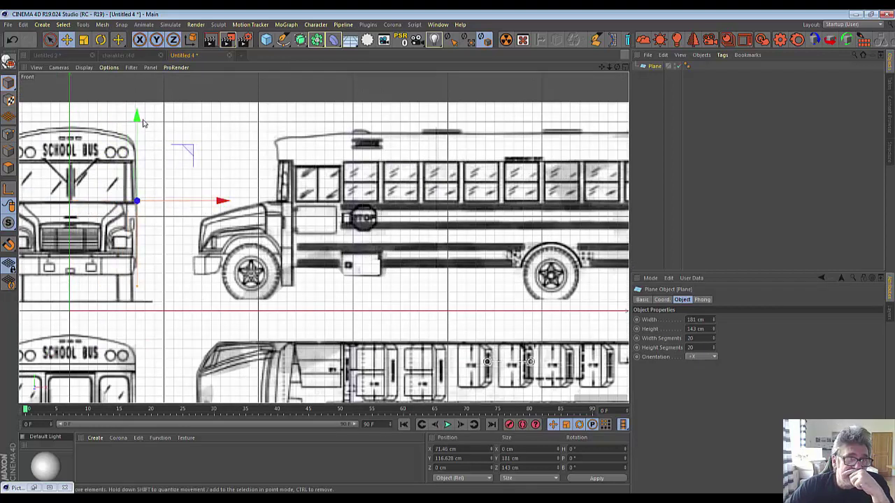
mouse_move(139, 119)
mouse_down()
mouse_move(139, 109)
mouse_move(137, 120)
mouse_up()
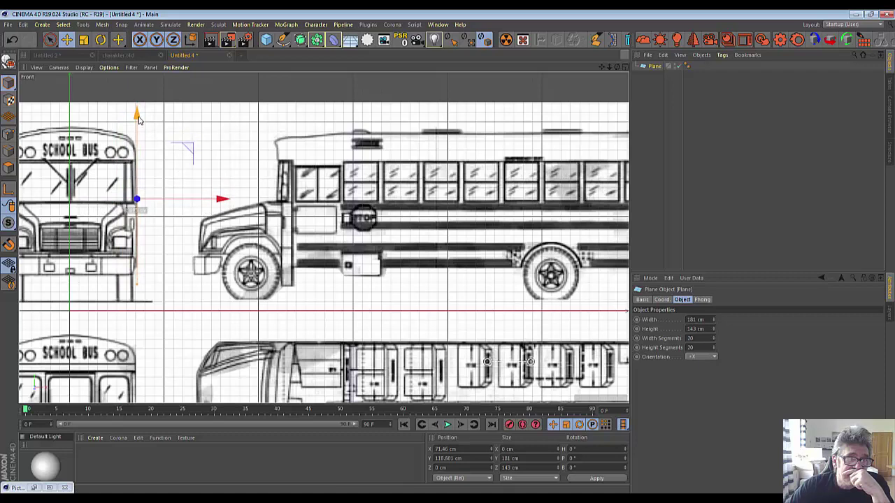
scroll(70, 170, up, 2)
scroll(70, 169, up, 1)
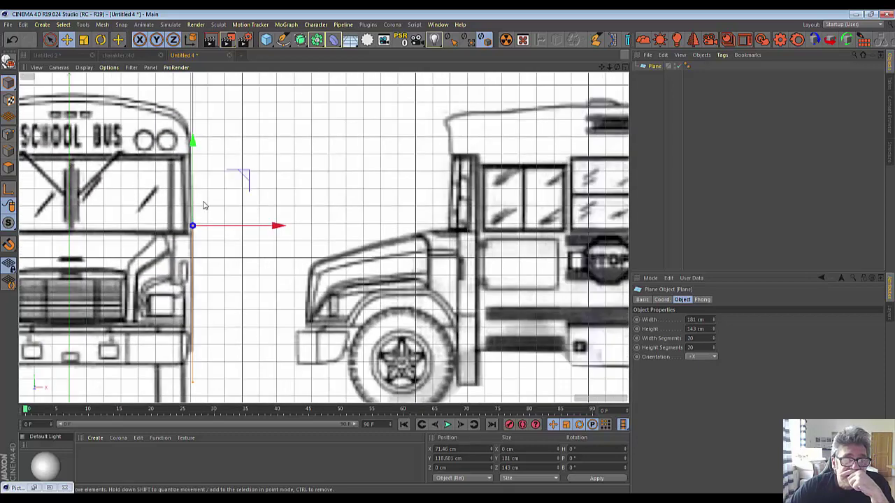
Step: Fit the plane to the bus front's side edge at 129.151 × 124 cm with single segments
click(296, 169)
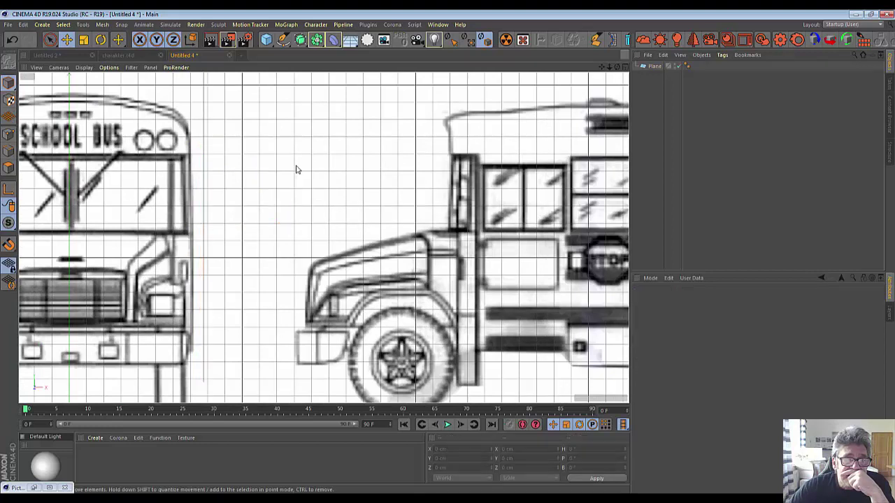
click(206, 265)
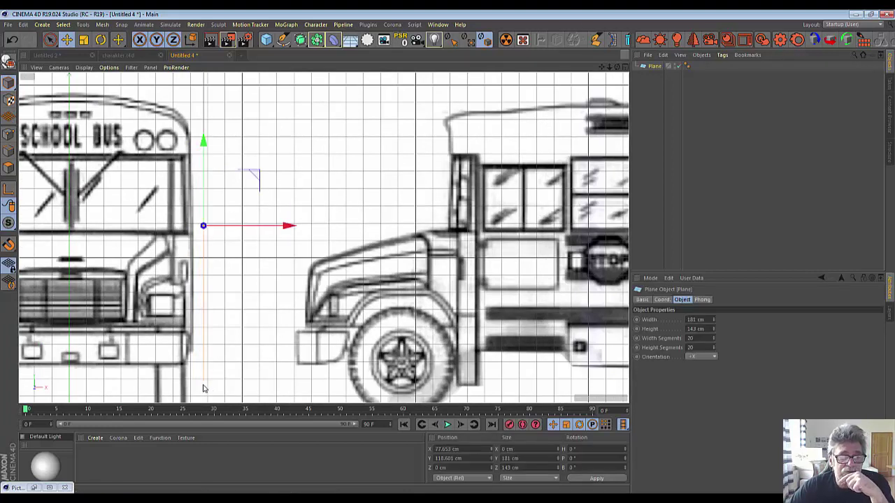
drag(203, 388, 204, 363)
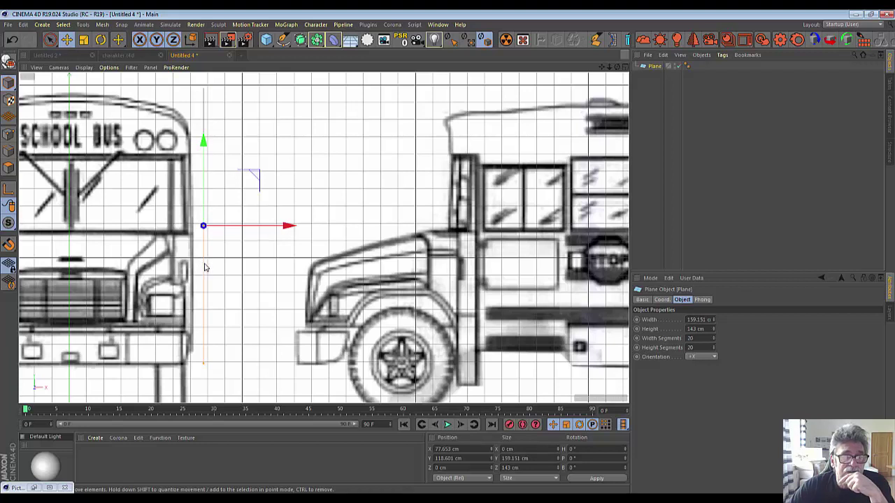
drag(289, 226, 277, 227)
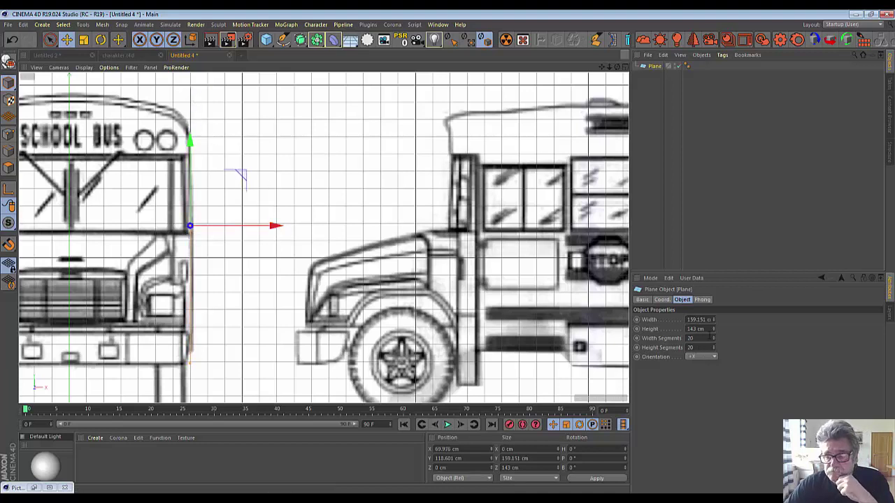
drag(713, 321, 714, 336)
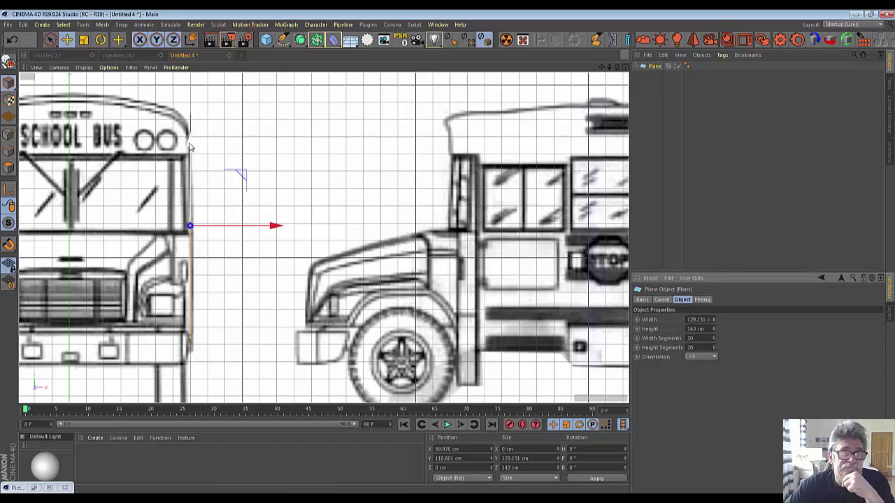
drag(189, 147, 194, 161)
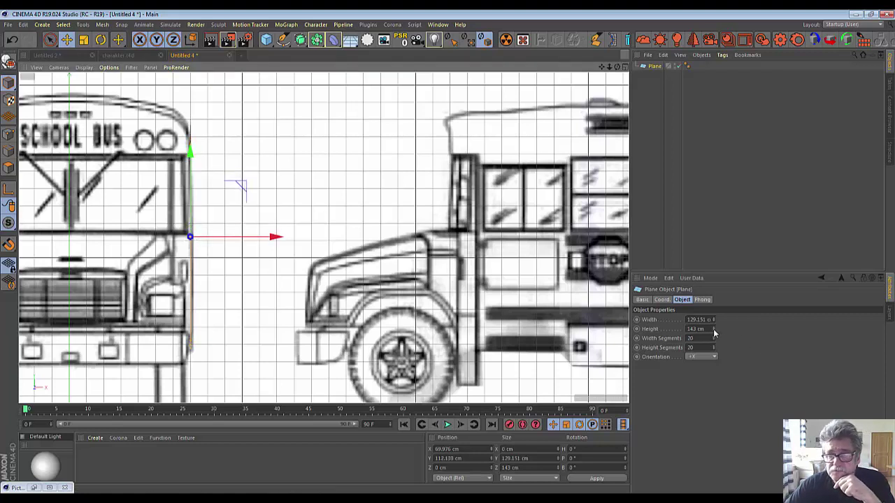
drag(714, 330, 707, 330)
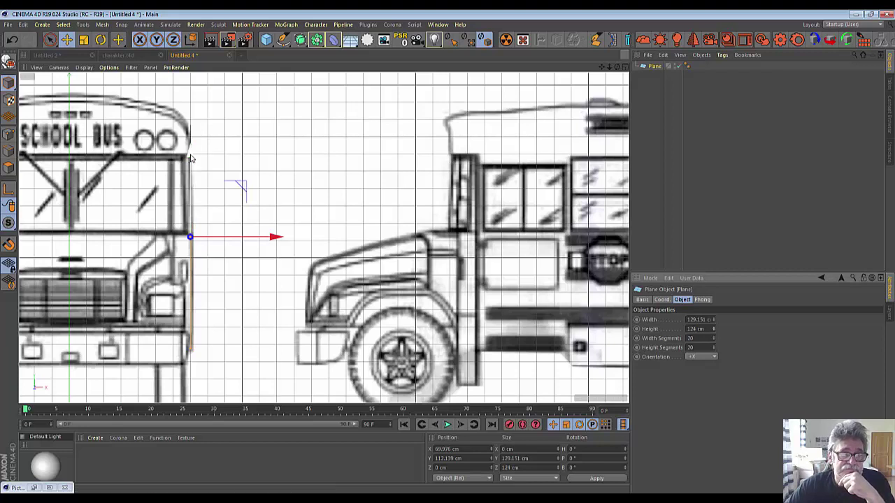
drag(188, 157, 186, 170)
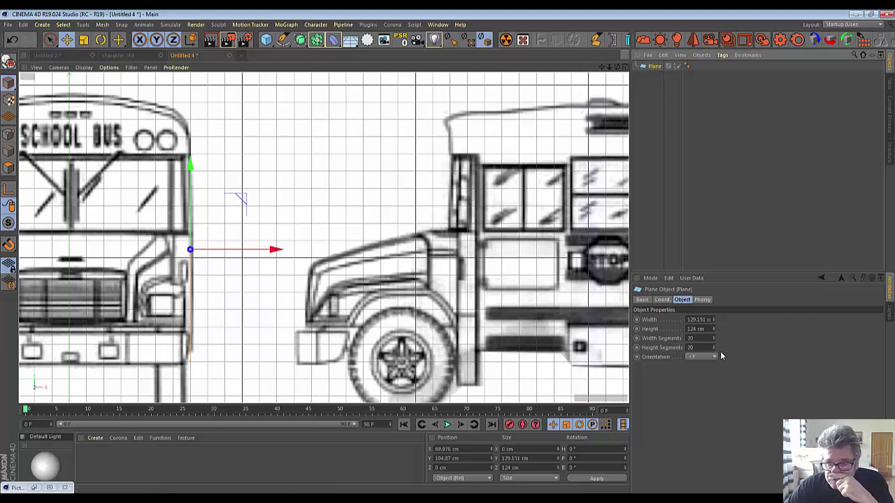
drag(713, 343, 716, 337)
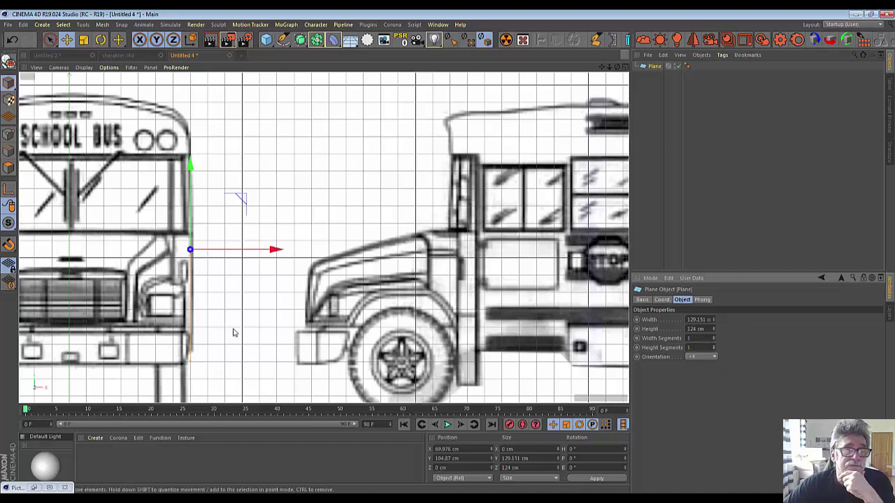
Step: Make the plane editable and raise its top corner point to the roofline at Y 76.153 cm
click(8, 63)
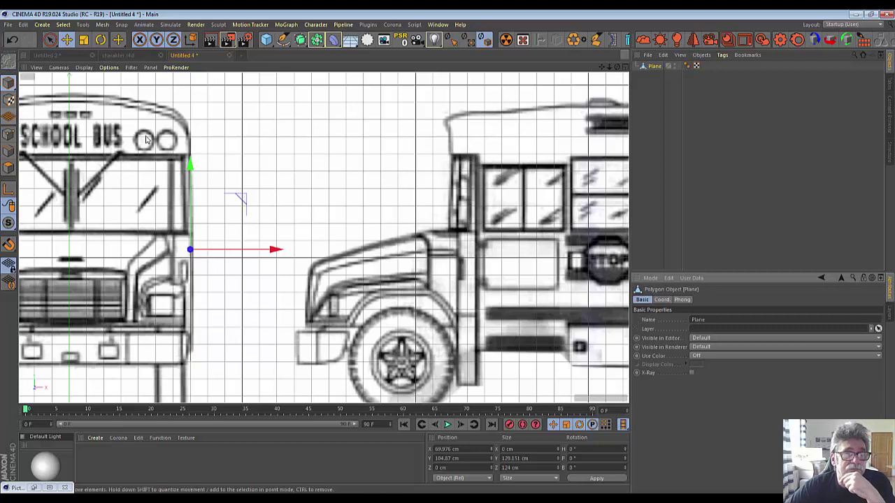
click(9, 135)
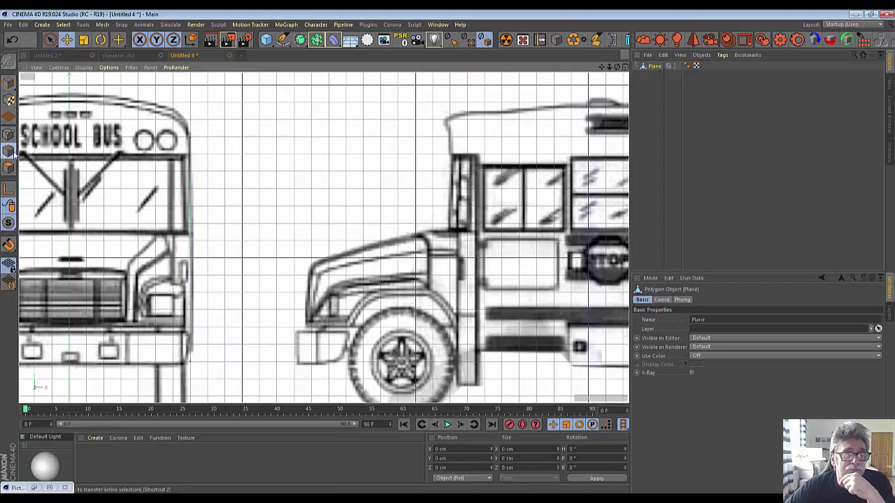
click(191, 142)
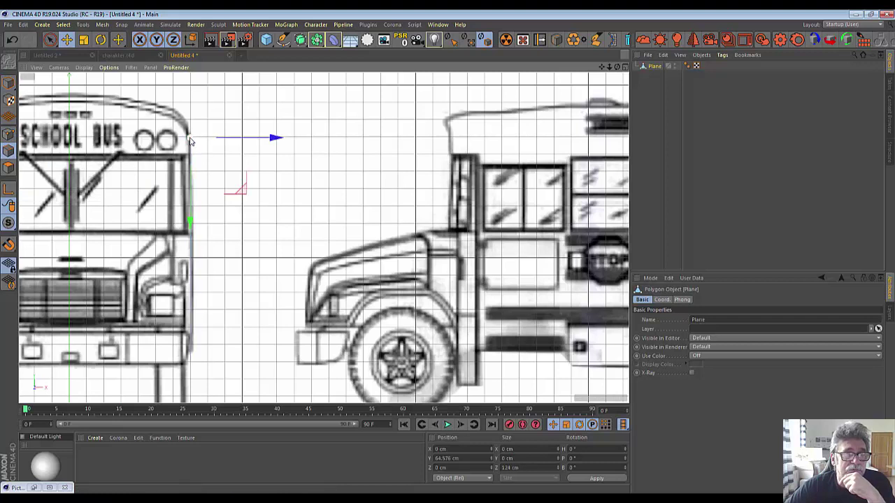
click(189, 138)
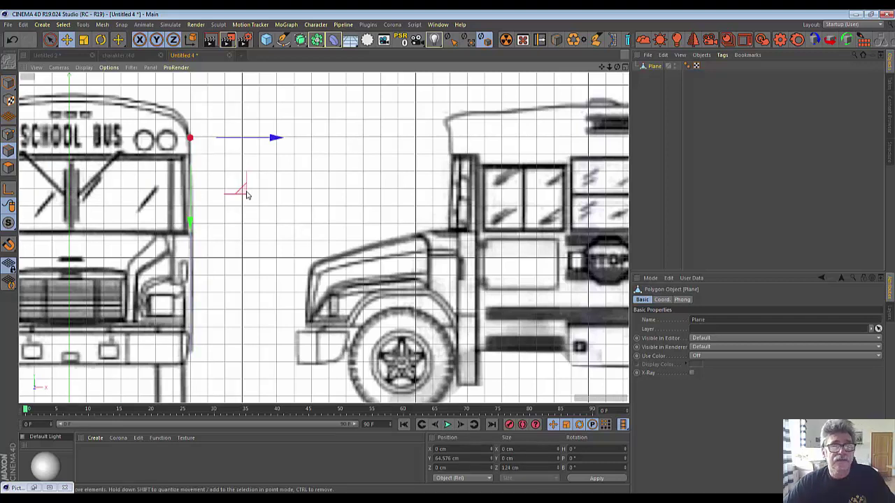
click(66, 40)
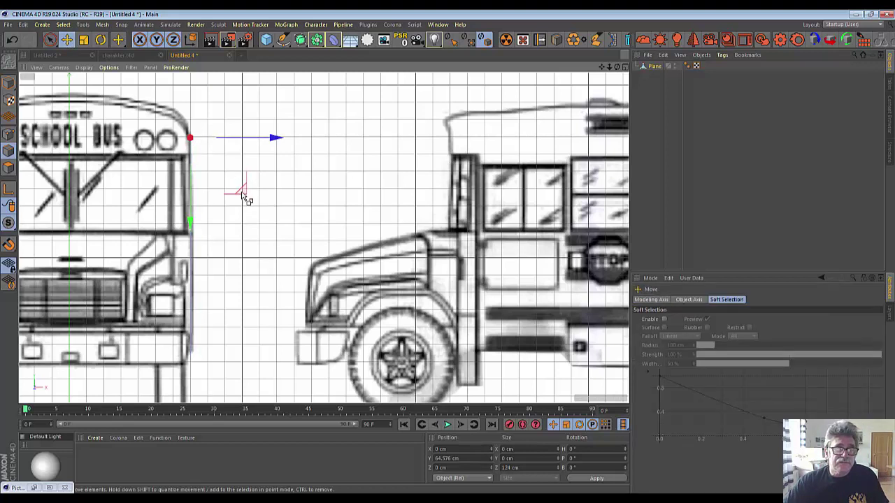
drag(245, 198, 239, 179)
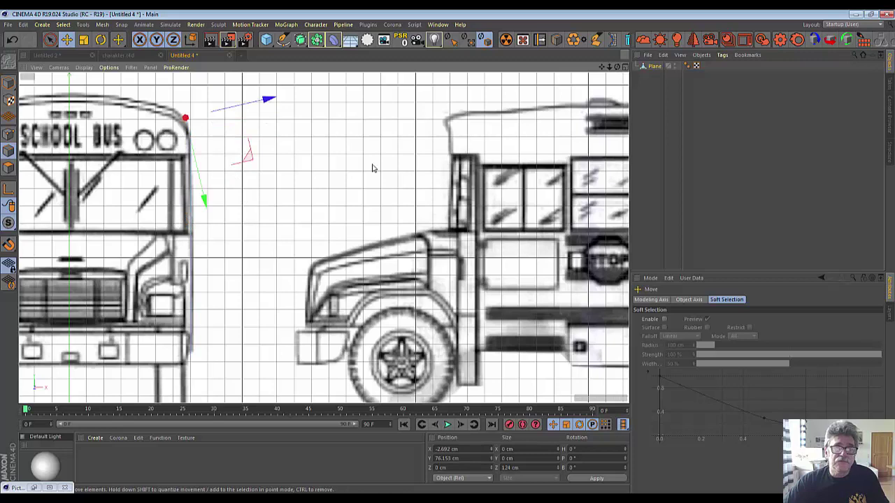
Step: Check the bent plane in the Perspective view, then return to the maximised Front view
click(624, 68)
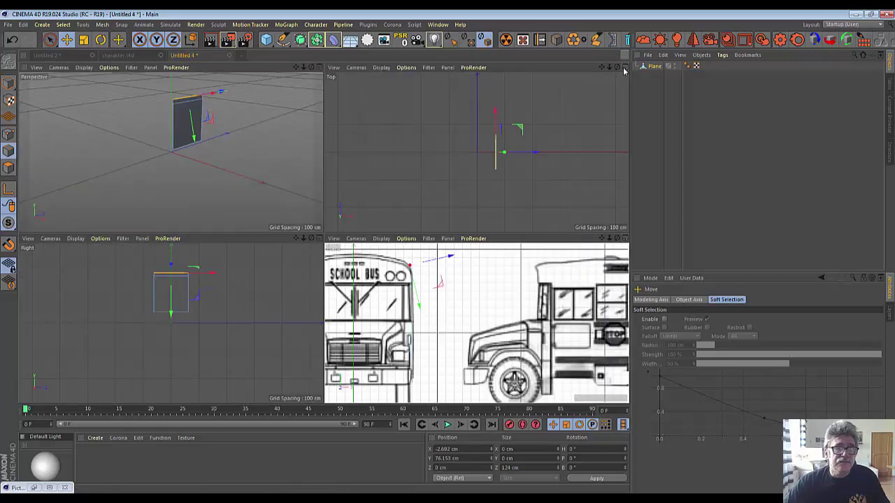
click(318, 68)
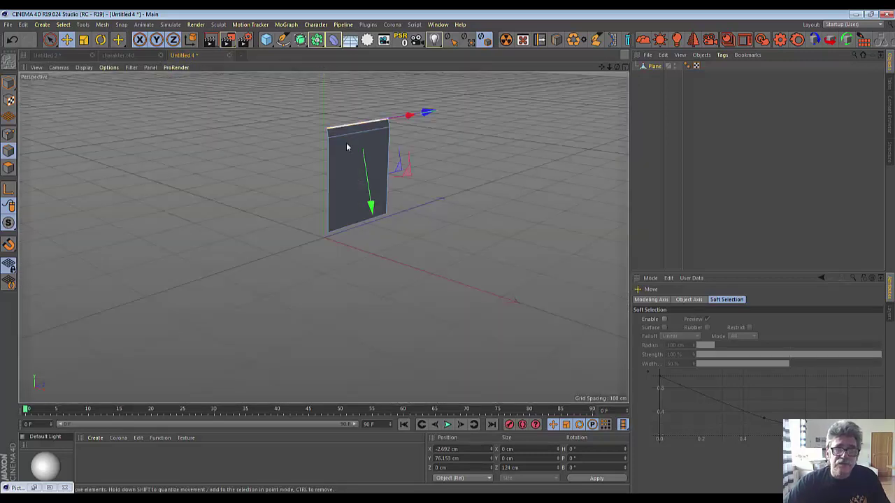
click(624, 67)
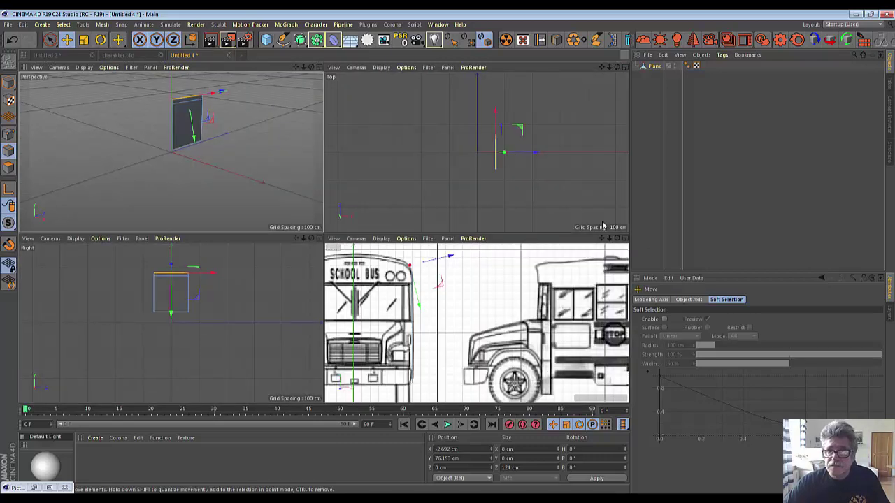
click(624, 239)
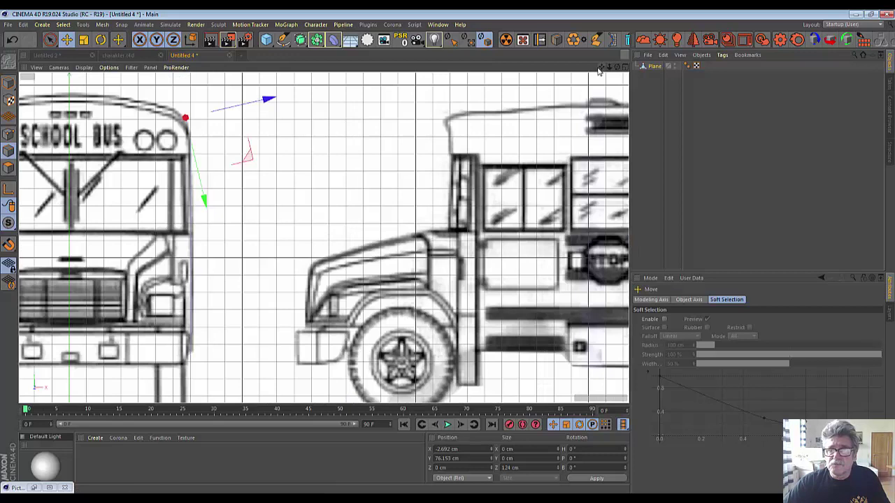
Step: Slide the corner point along the roof curve to the centre line at X -69.732, Y 89.614 cm
drag(601, 70, 489, 120)
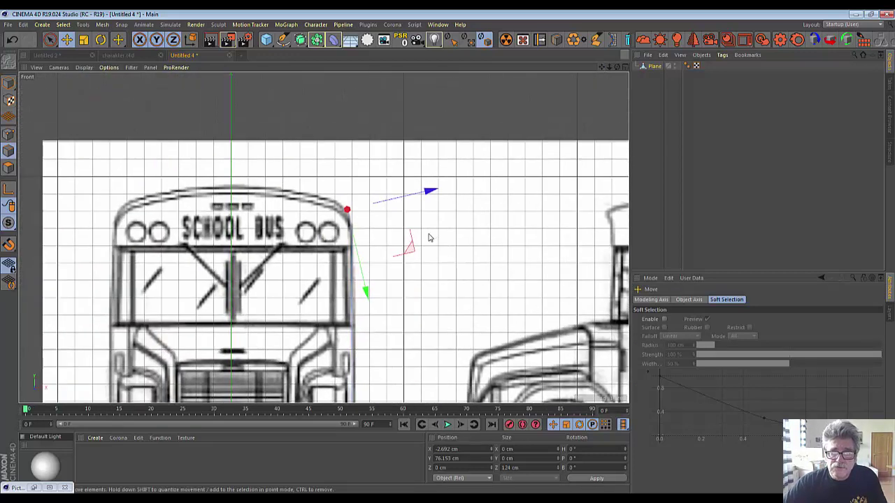
drag(411, 257, 399, 247)
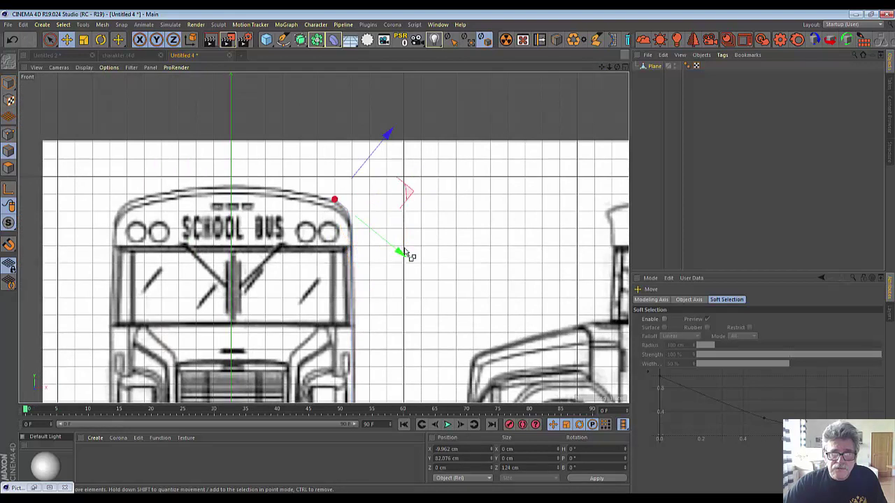
drag(411, 199, 393, 194)
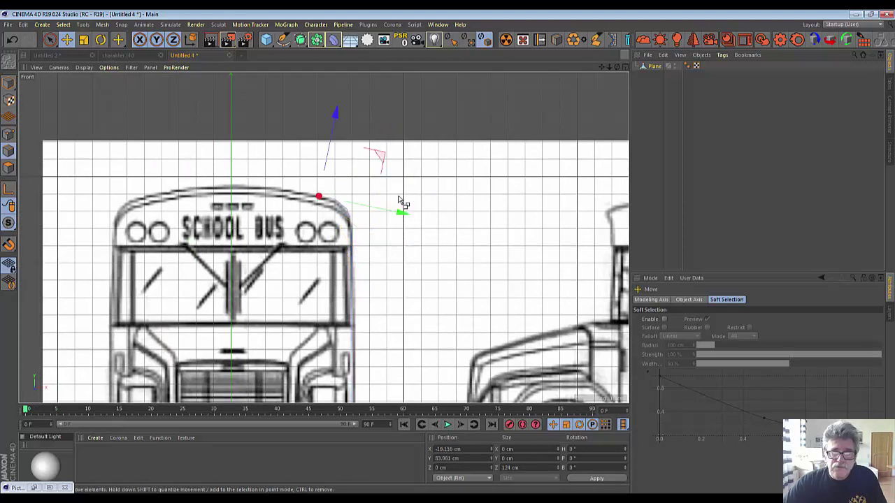
drag(383, 158, 346, 152)
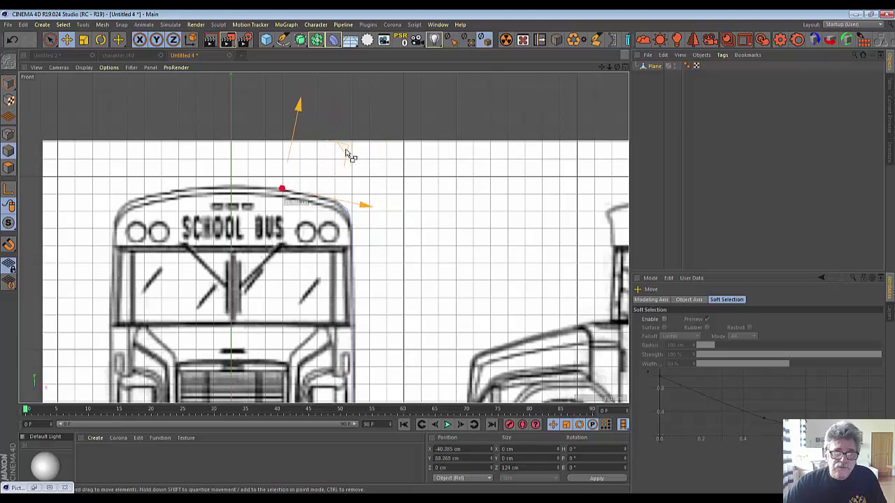
drag(350, 153, 322, 150)
drag(323, 149, 290, 142)
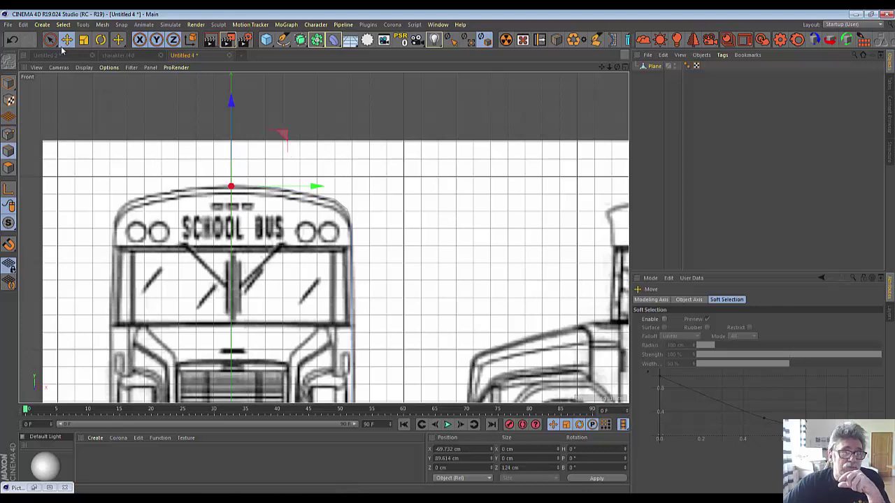
Step: Switch to Live Selection, select a roof-edge point, then deselect it
drag(50, 40, 88, 87)
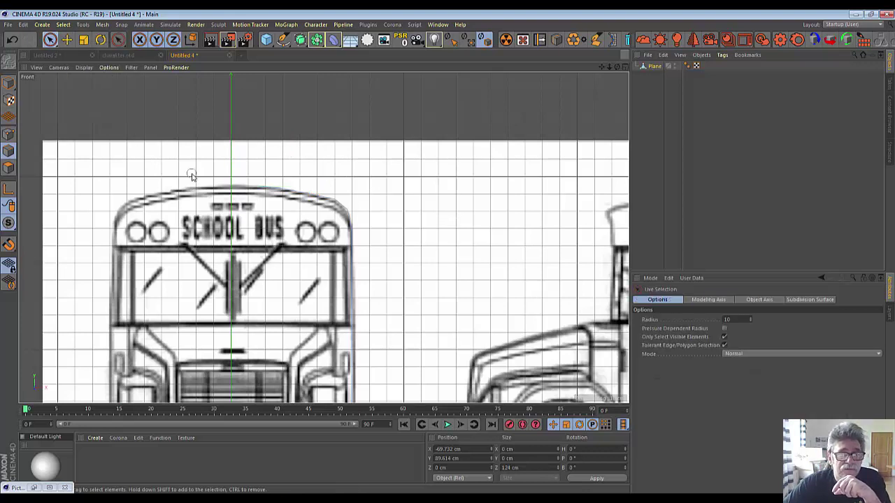
click(227, 189)
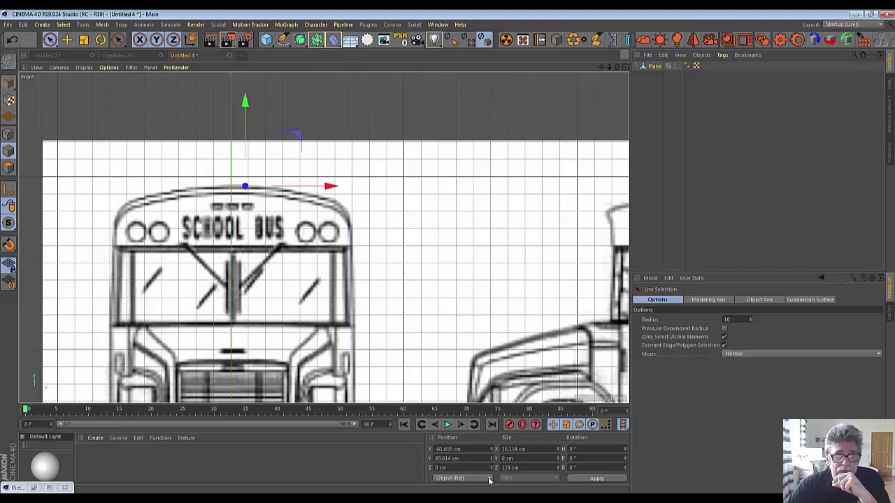
click(443, 240)
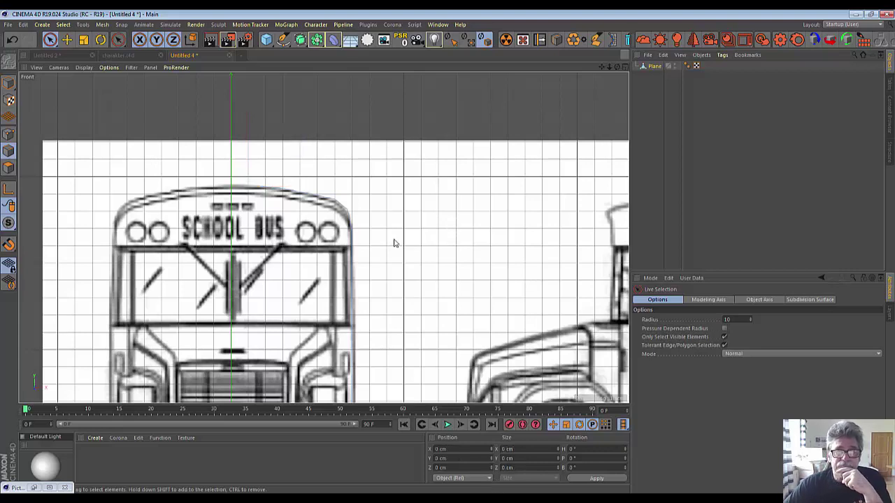
scroll(393, 243, down, 5)
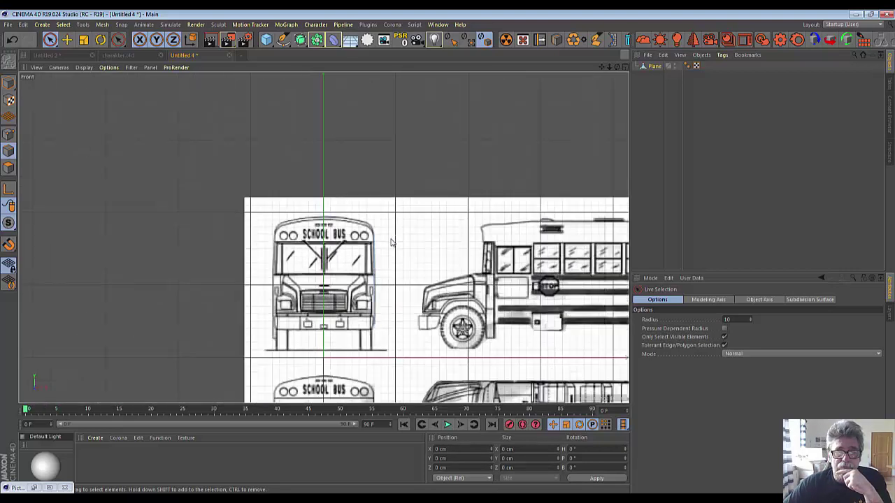
Step: Orbit over the bent plane in Perspective and raise a middle roof edge to Y 85.298 cm
middle_click(600, 72)
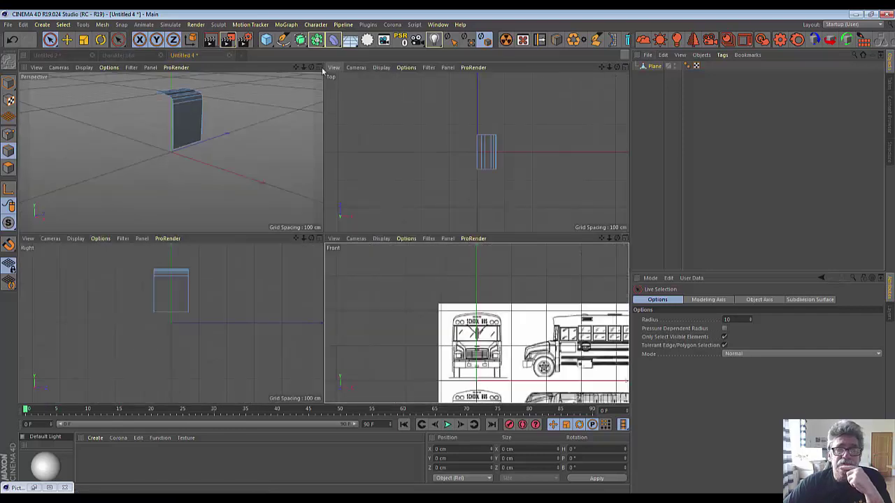
click(320, 67)
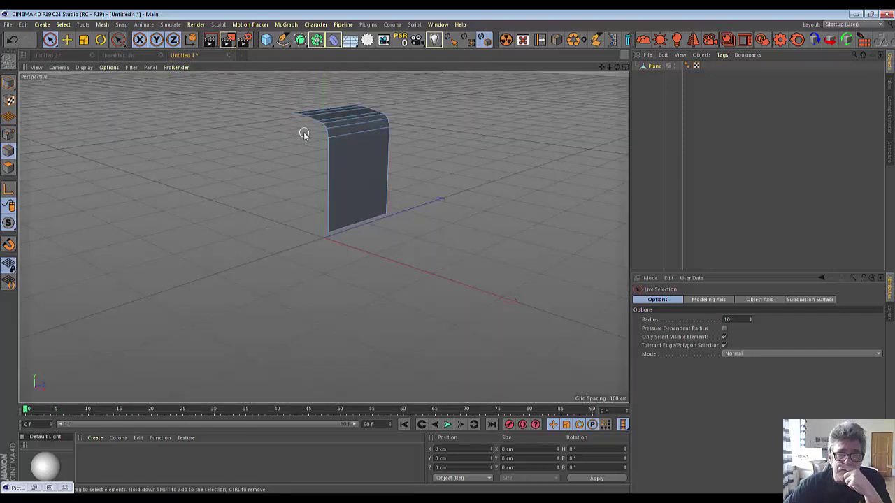
mouse_move(616, 66)
mouse_down()
mouse_move(358, 179)
mouse_move(360, 126)
mouse_up()
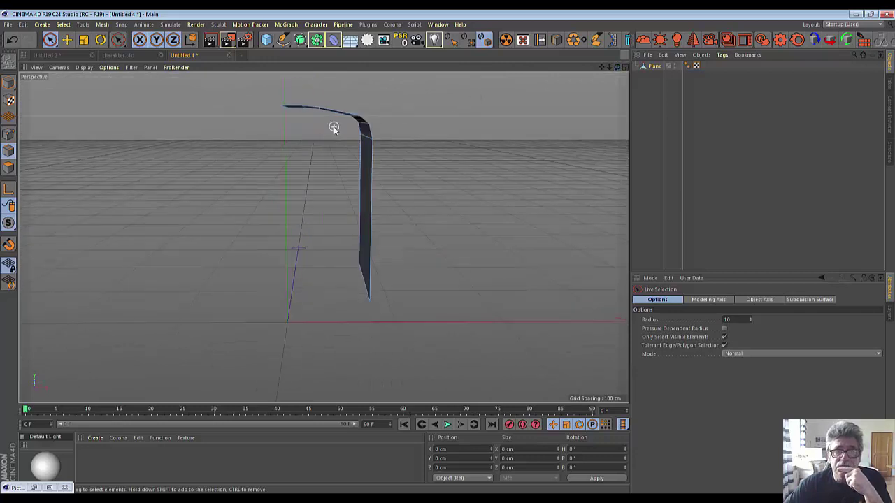
drag(616, 66, 563, 94)
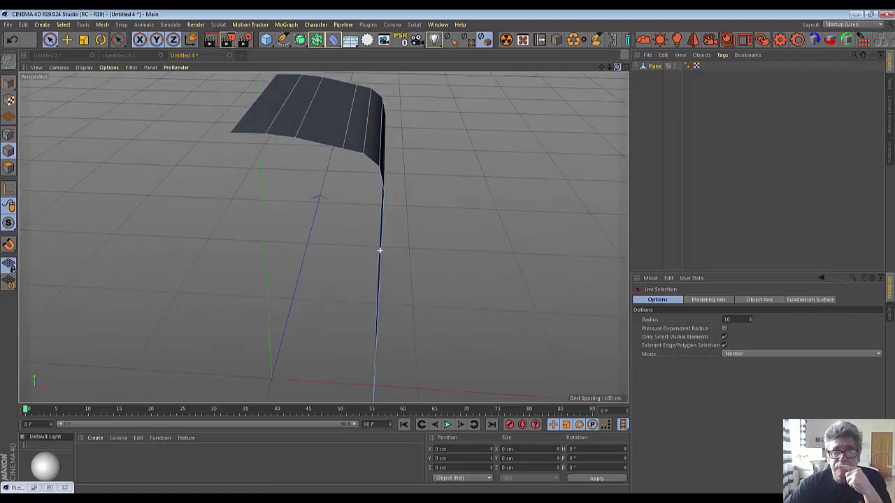
click(349, 115)
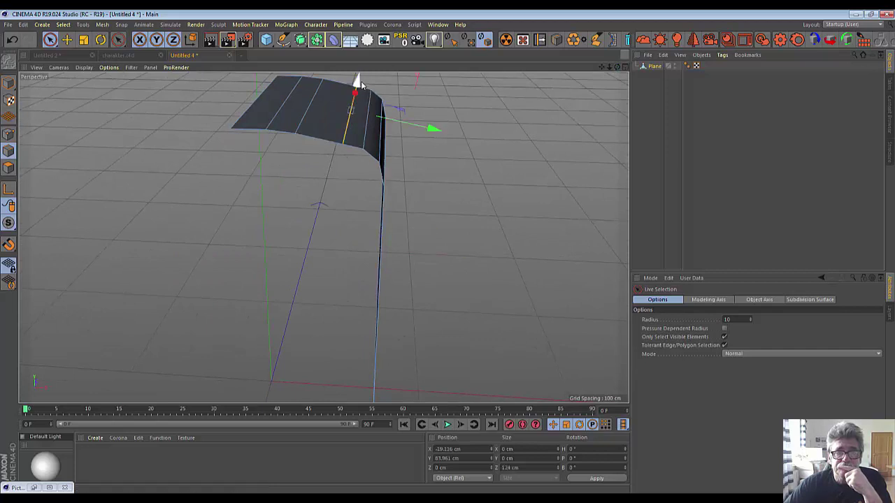
drag(361, 84, 363, 84)
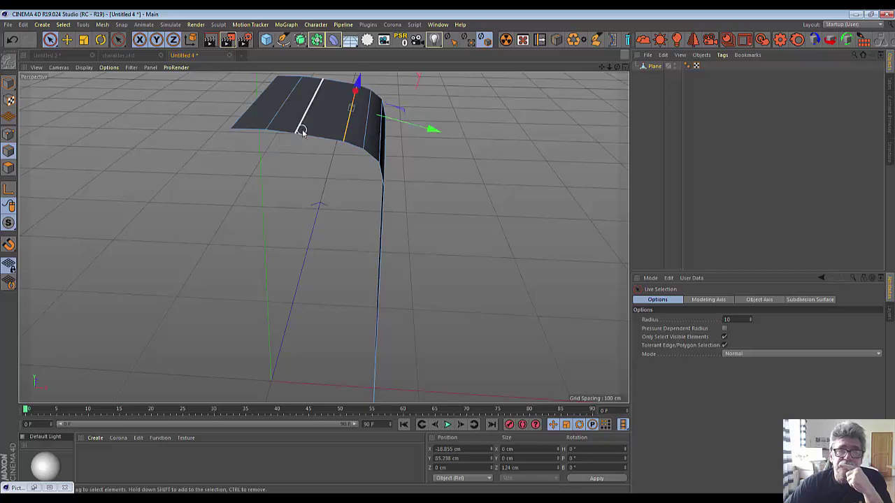
Step: Switch to four views, clear the edge selection and pick a lengthwise roof edge
click(625, 67)
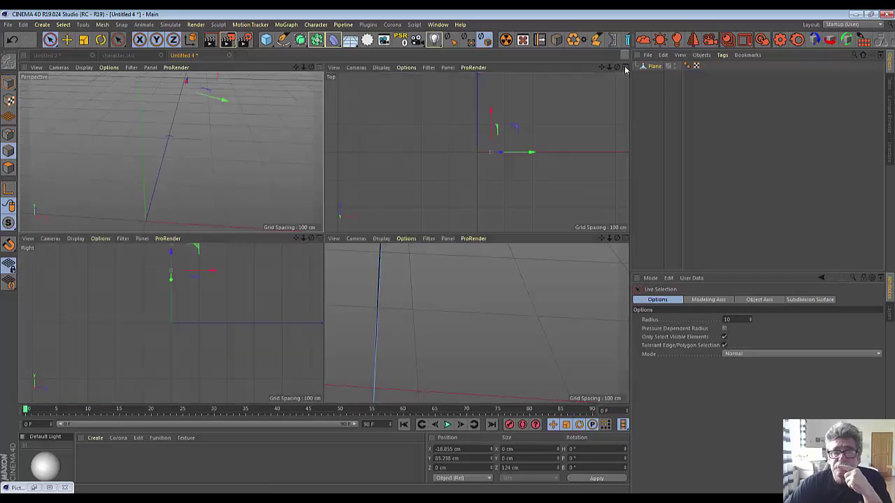
click(252, 319)
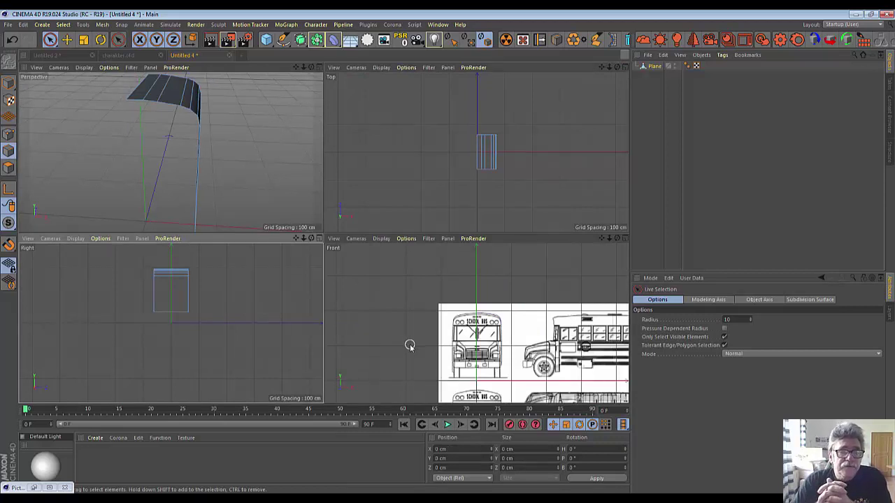
click(180, 101)
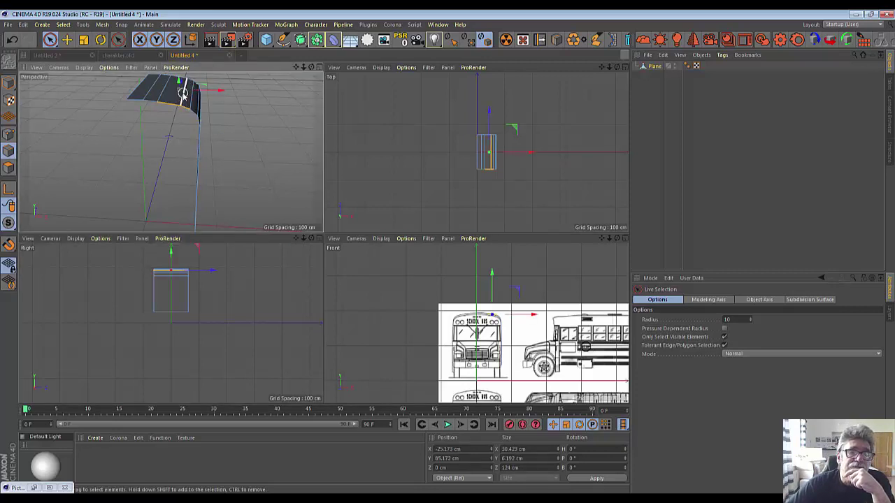
click(189, 84)
scroll(209, 80, up, 3)
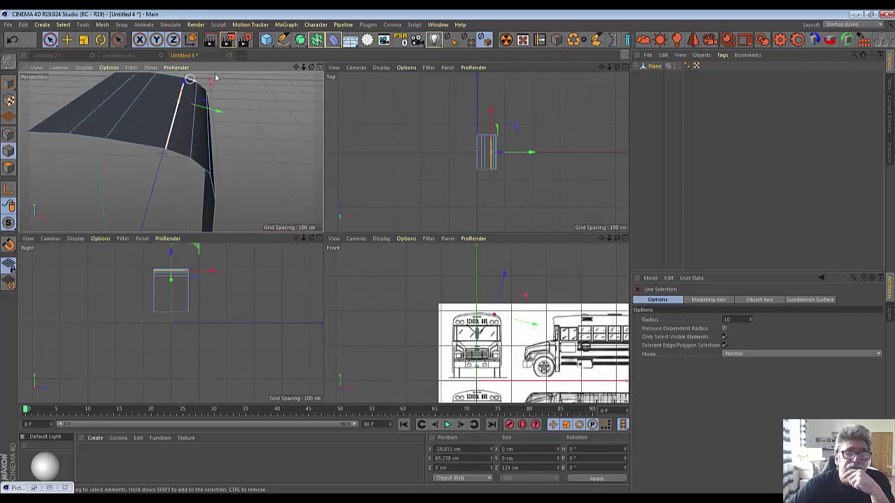
Step: In the maximized Perspective view, lift two lengthwise roof edges slightly upward to round the roof
click(318, 69)
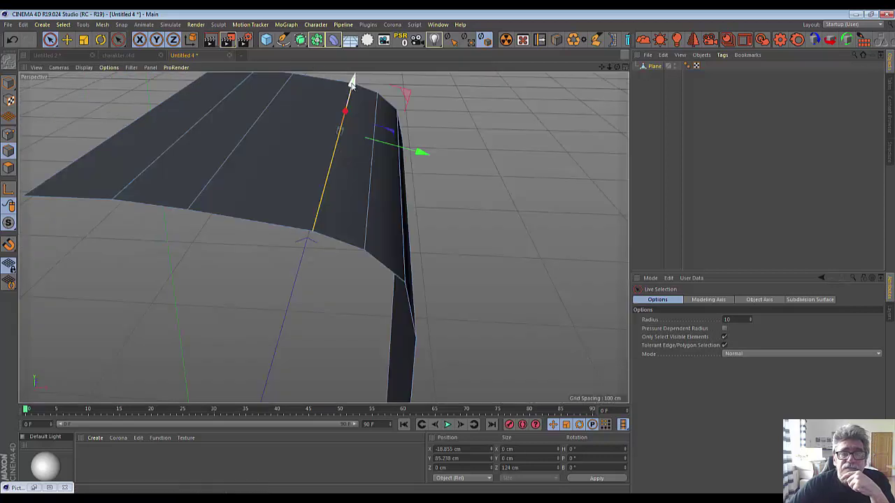
drag(352, 81, 347, 85)
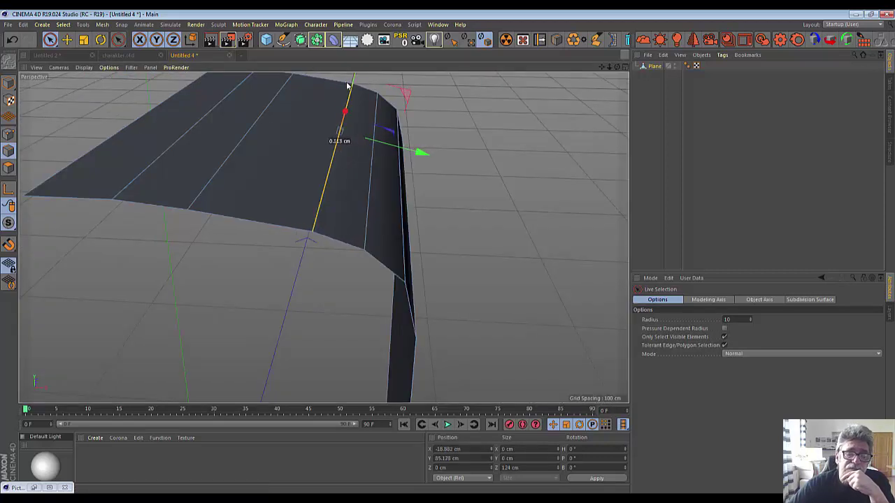
click(278, 96)
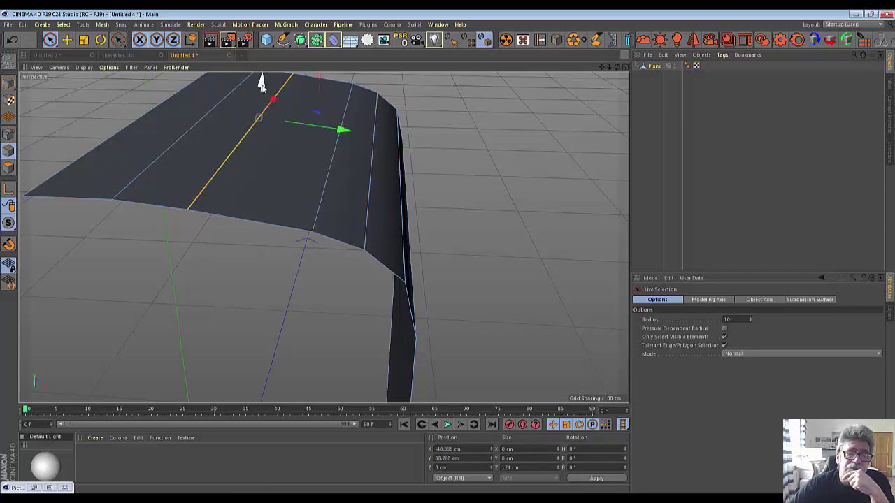
drag(261, 82, 260, 91)
scroll(499, 204, down, 5)
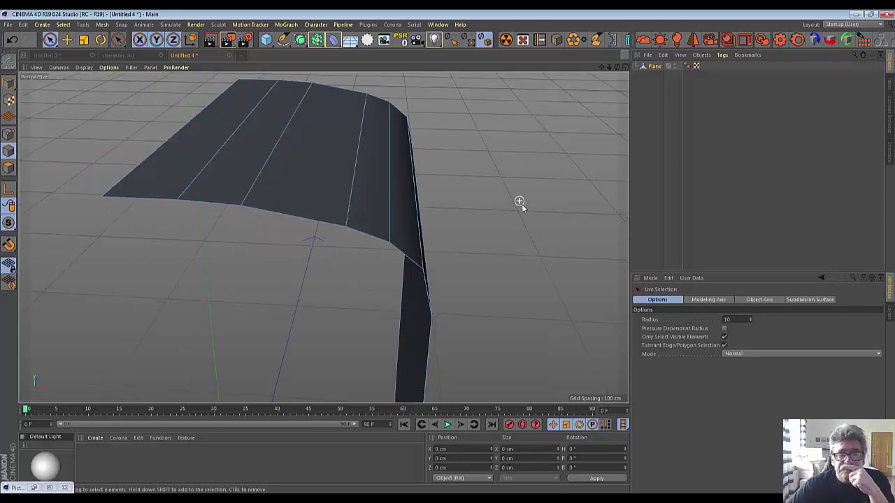
alt+drag(520, 200, 527, 203)
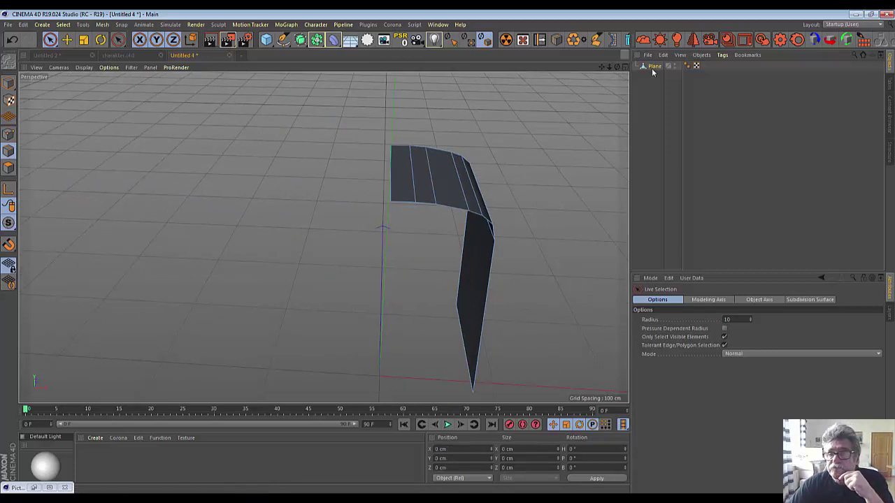
Step: Add a Symmetry object and nest the Plane under it, mirroring the roof into a full arch
click(300, 40)
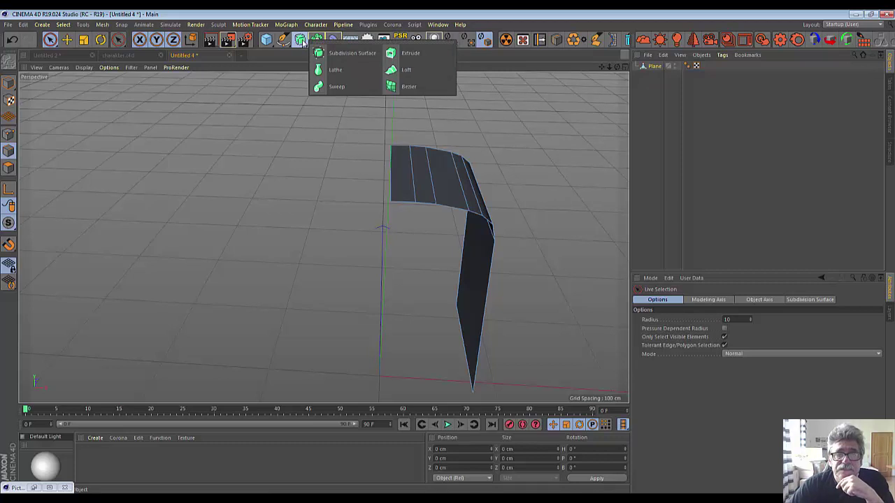
click(317, 40)
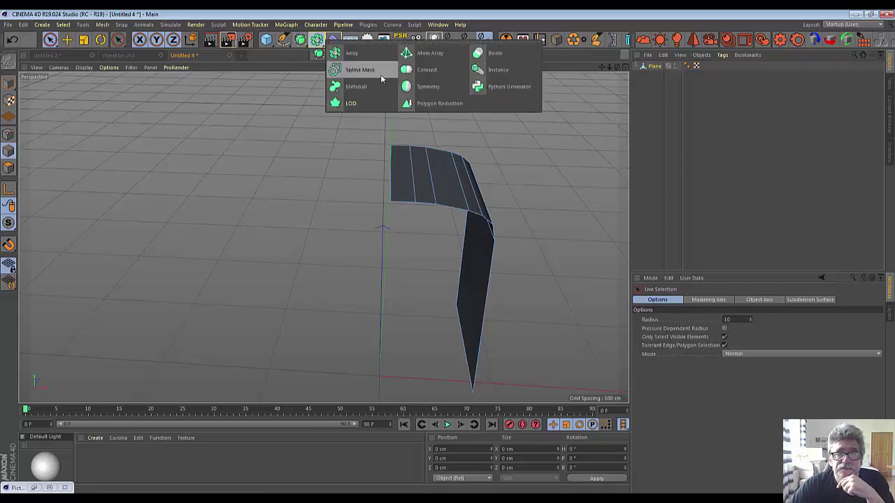
click(421, 88)
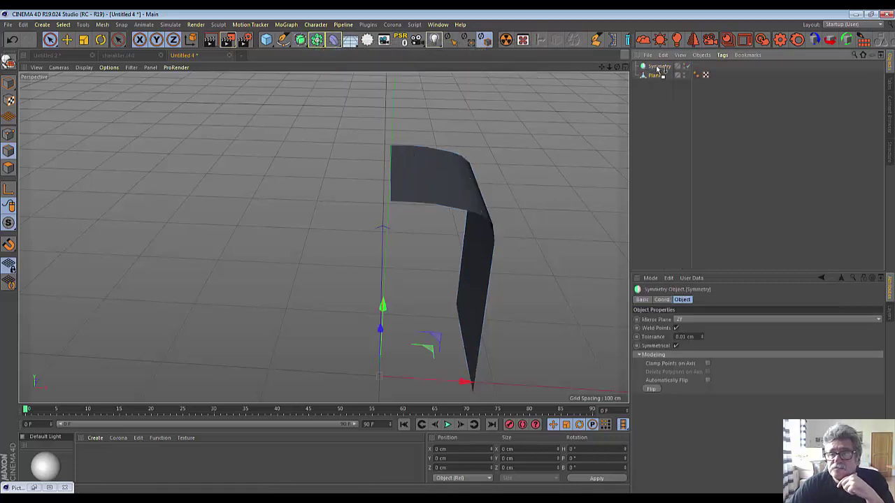
drag(654, 75, 658, 67)
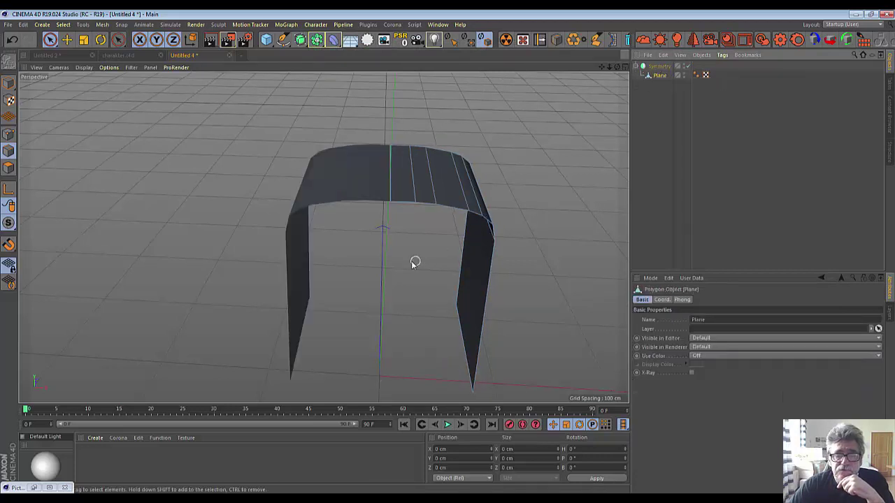
scroll(412, 262, up, 3)
scroll(412, 262, up, 2)
scroll(411, 262, up, 2)
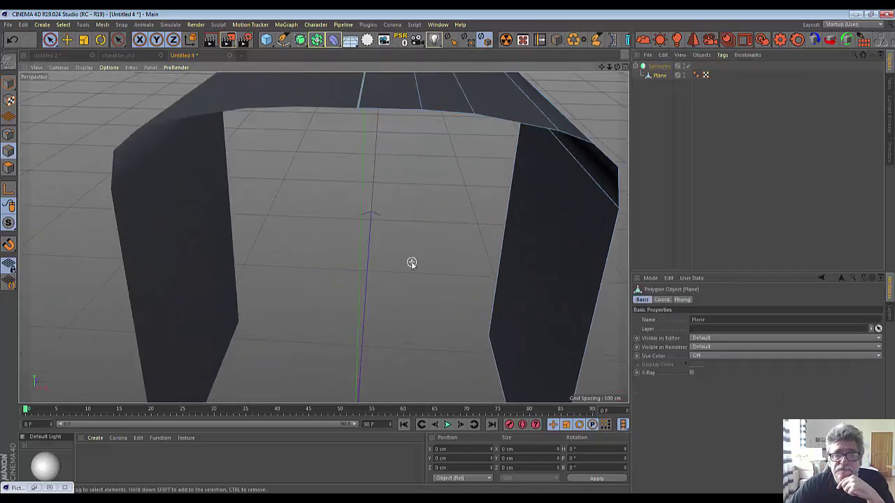
drag(601, 68, 602, 98)
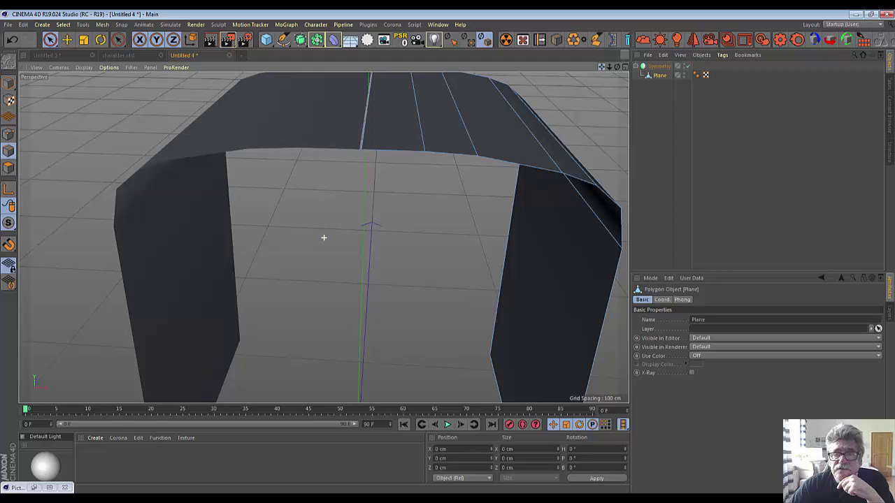
click(658, 77)
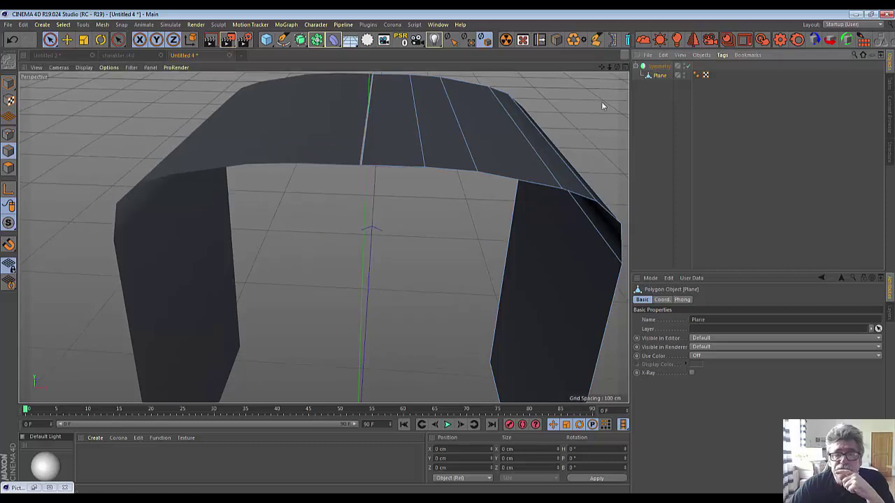
Step: With the Move tool in Model mode, shift the plane half outward and view the roof from below
click(67, 40)
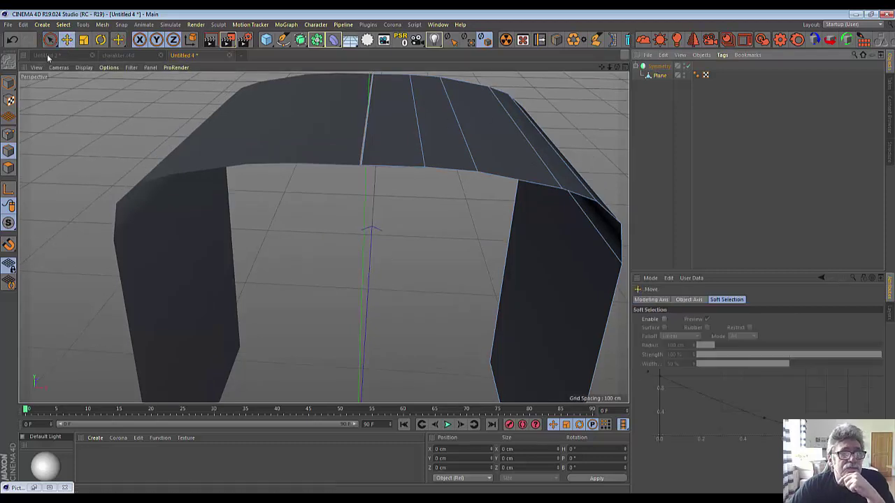
click(8, 83)
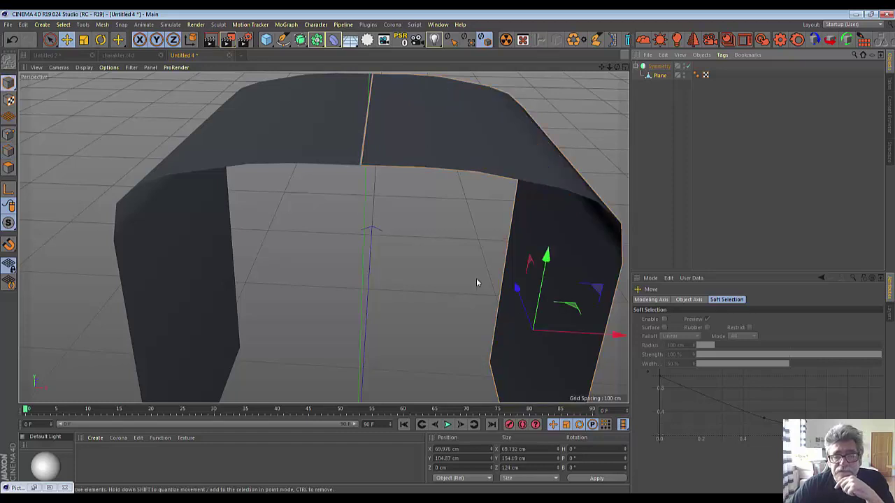
drag(618, 334, 622, 338)
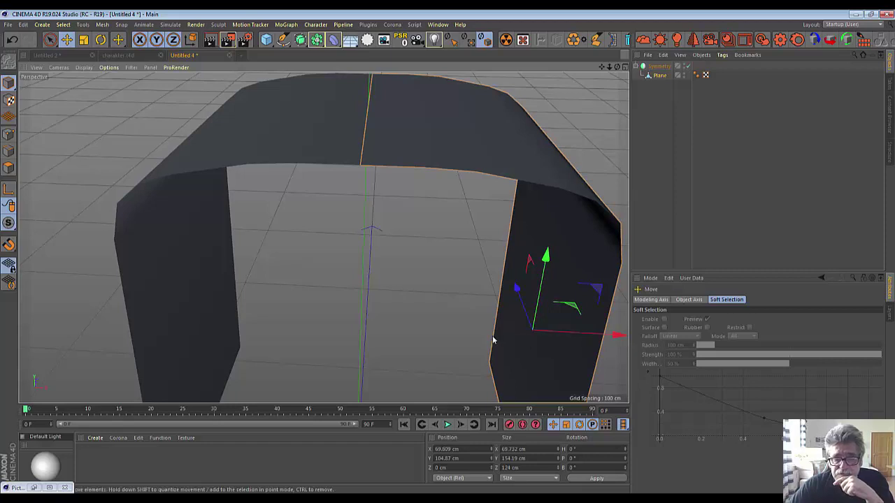
scroll(326, 323, up, 3)
scroll(325, 323, down, 2)
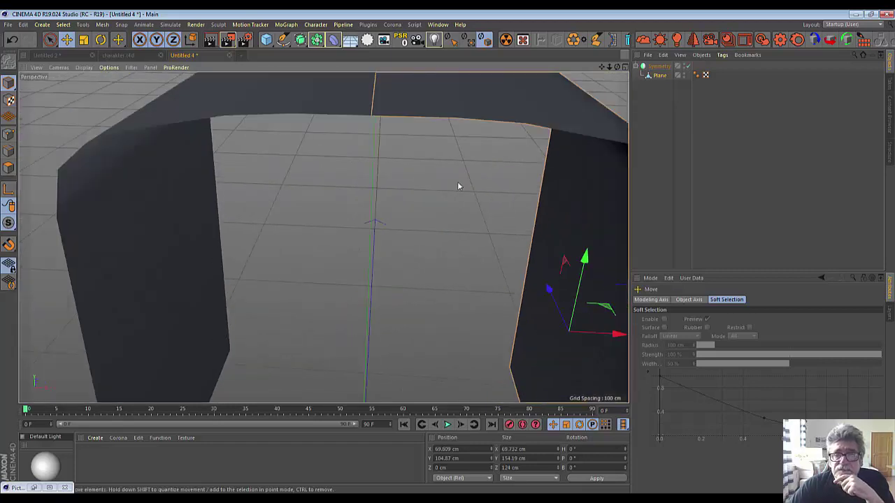
mouse_move(586, 84)
alt+mouse_down()
mouse_move(324, 238)
mouse_move(262, 255)
mouse_move(280, 205)
alt+mouse_up()
scroll(279, 205, up, 2)
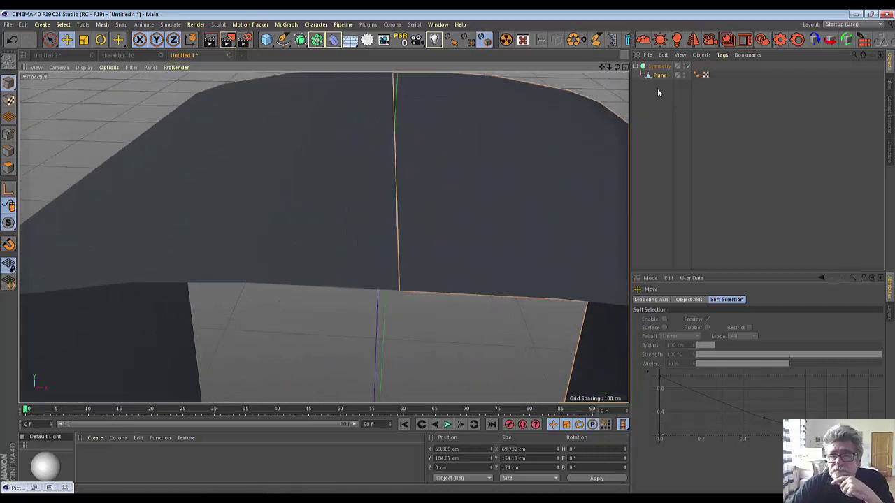
Step: Nudge the Plane inside Symmetry toward the mirror axis
click(60, 98)
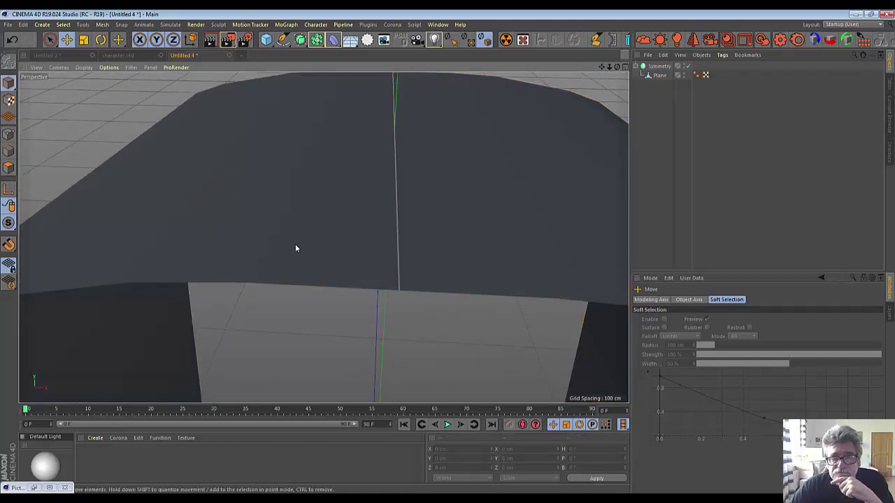
click(419, 287)
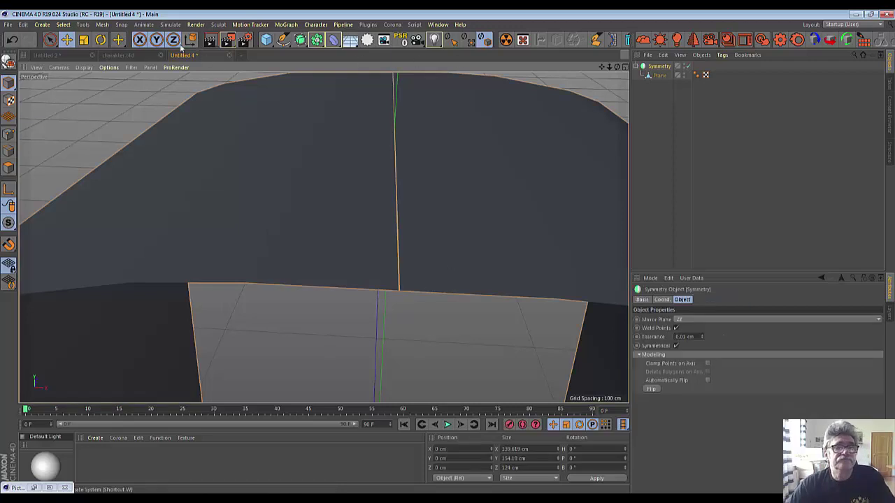
click(115, 42)
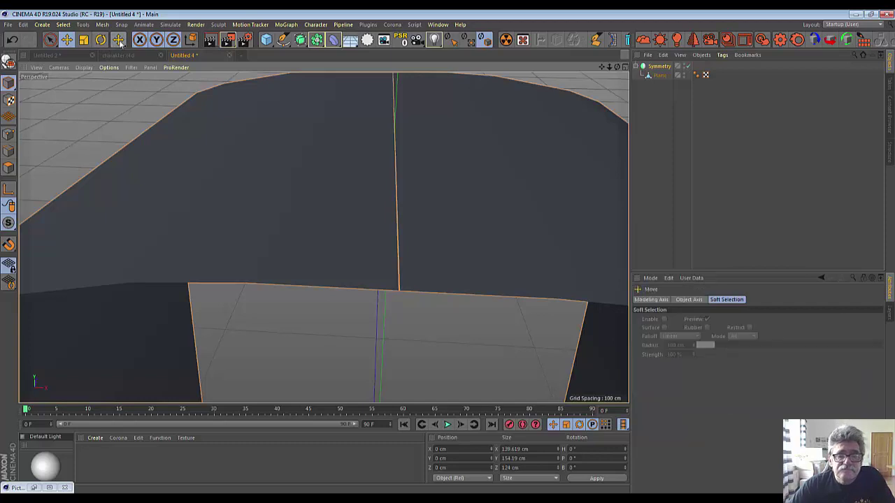
click(659, 75)
drag(550, 195, 551, 197)
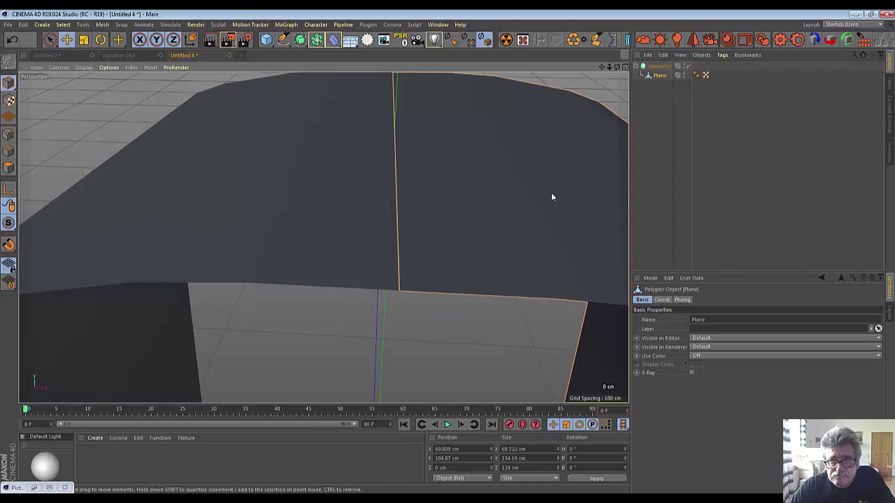
Step: Set the Symmetry object's weld tolerance to 1.01 cm to close the centre seam
click(454, 354)
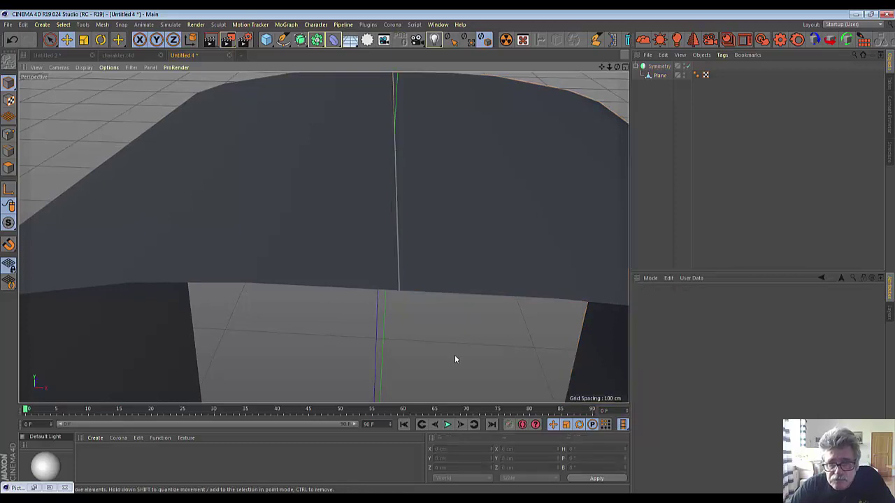
click(452, 288)
drag(490, 260, 489, 260)
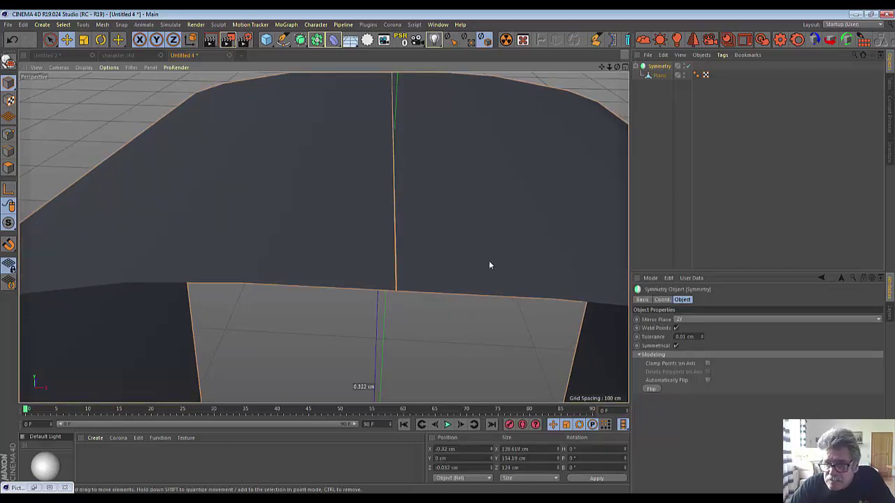
click(703, 337)
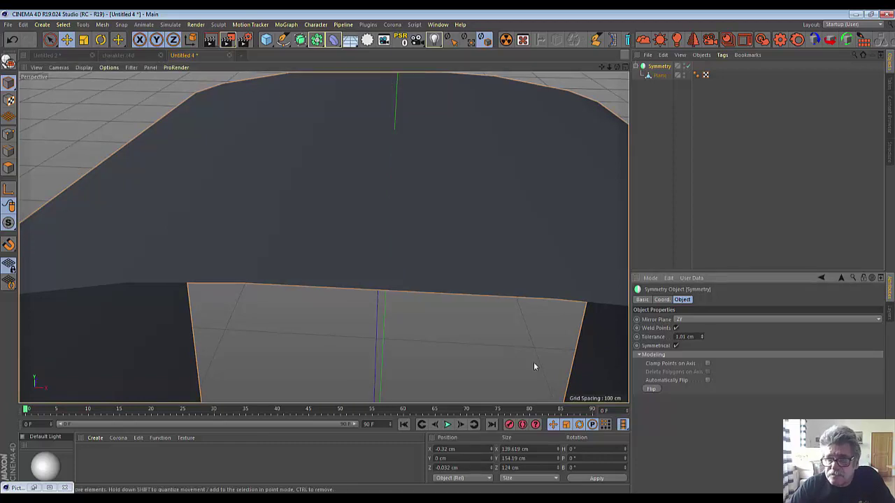
click(484, 352)
scroll(471, 352, down, 3)
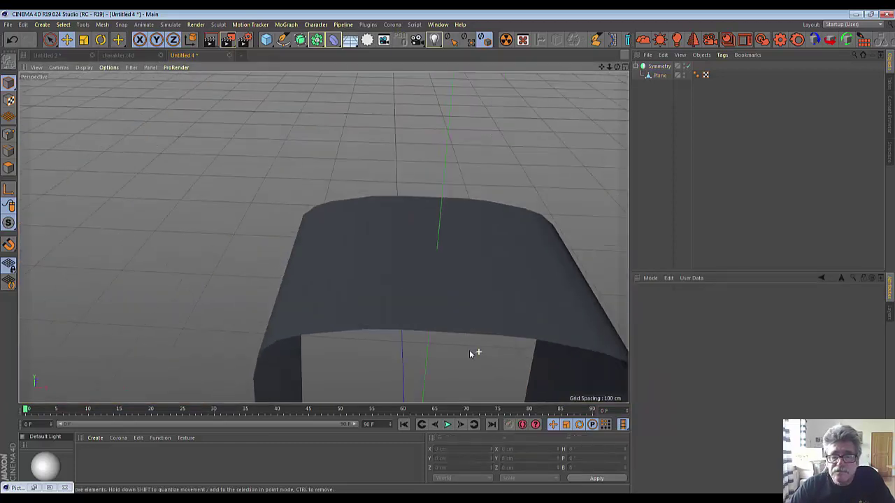
mouse_move(616, 66)
mouse_down()
mouse_move(470, 203)
mouse_move(471, 186)
mouse_move(324, 238)
mouse_move(465, 261)
mouse_up()
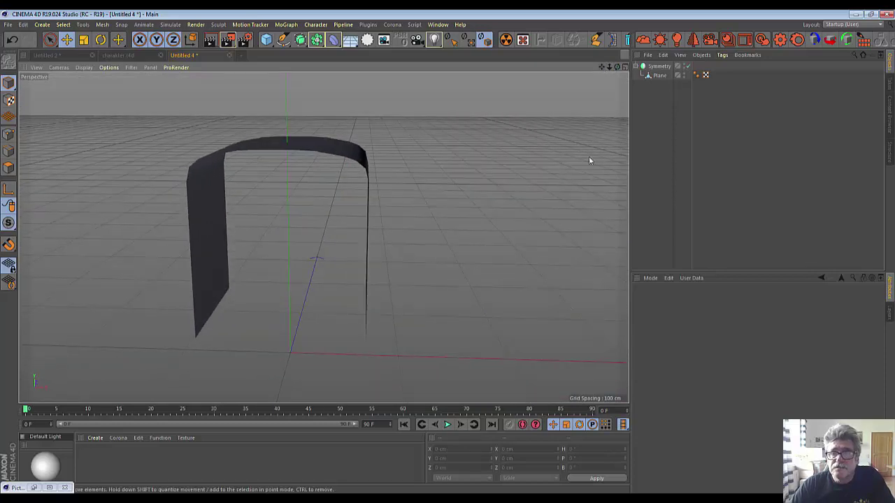
drag(617, 66, 617, 65)
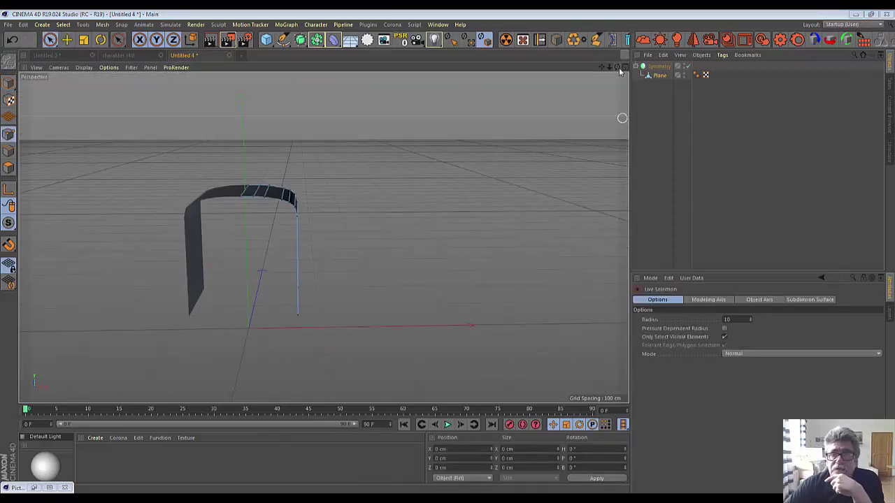
alt+drag(297, 255, 297, 255)
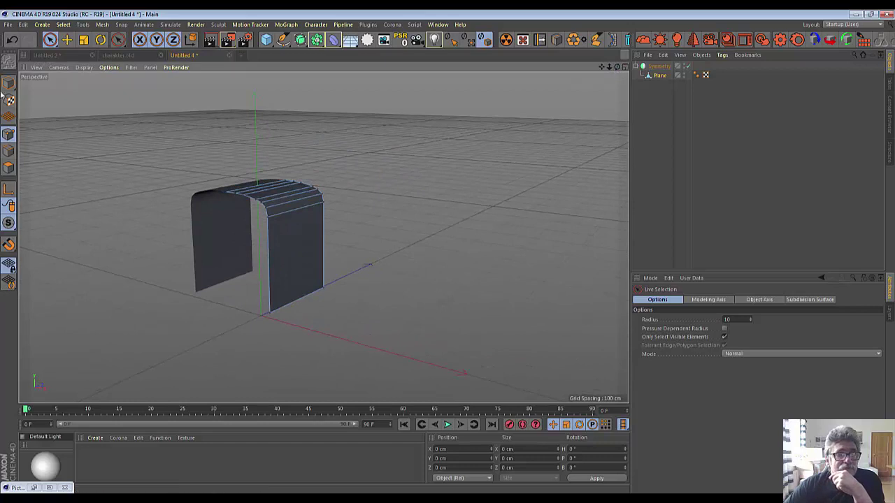
Step: In Edges mode, pull a vertical side edge outward along X to widen the arch
click(9, 150)
click(267, 279)
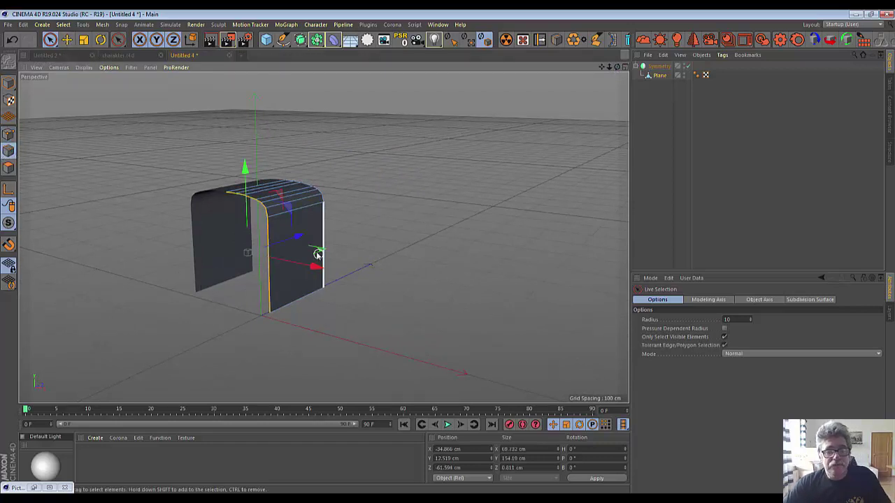
drag(299, 237, 278, 249)
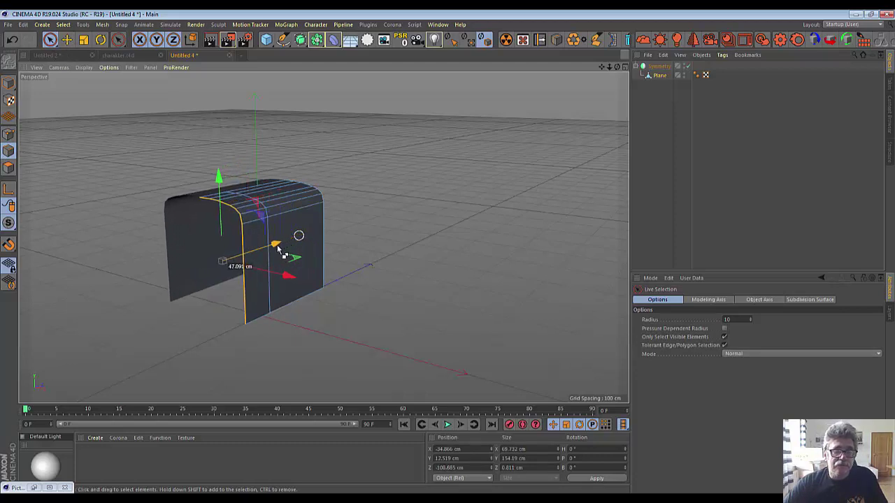
Step: Lower the roof's curved edge loop to Y 68.843 cm and show all four views
click(9, 132)
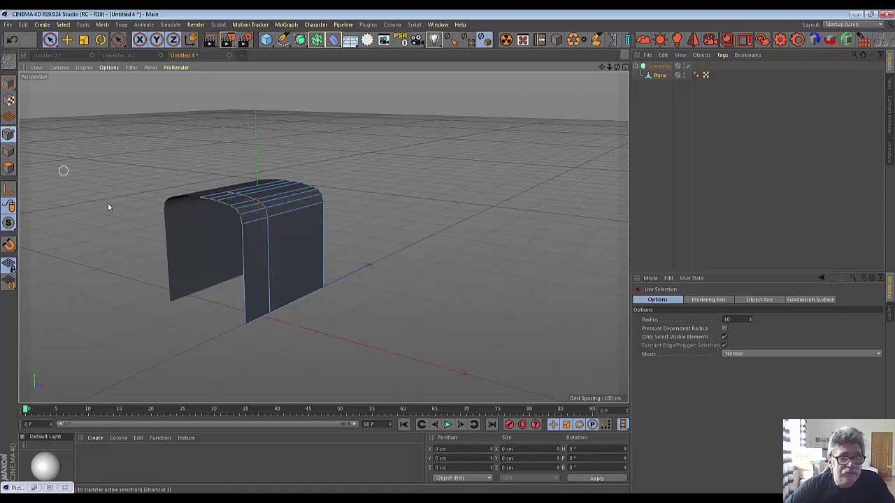
click(198, 202)
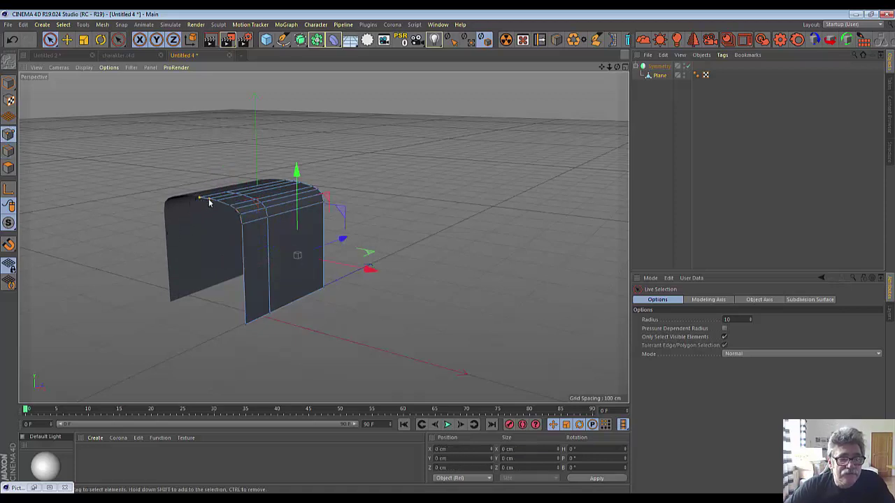
click(240, 222)
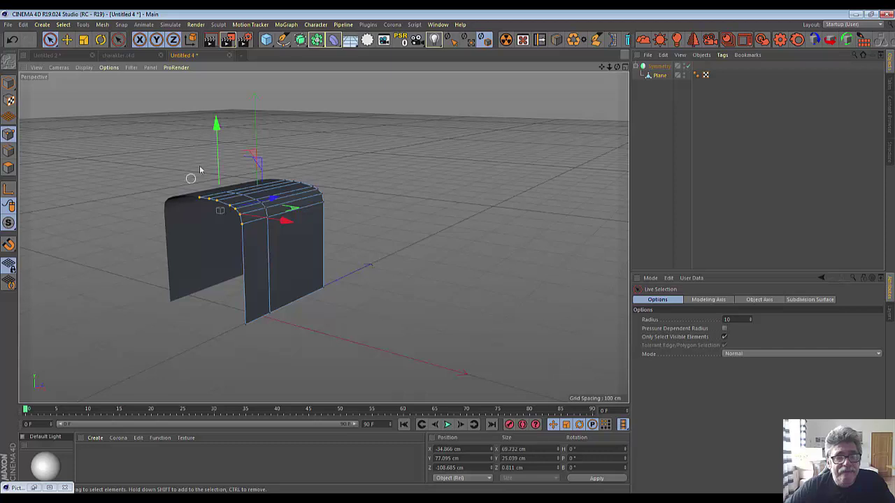
drag(216, 124, 216, 131)
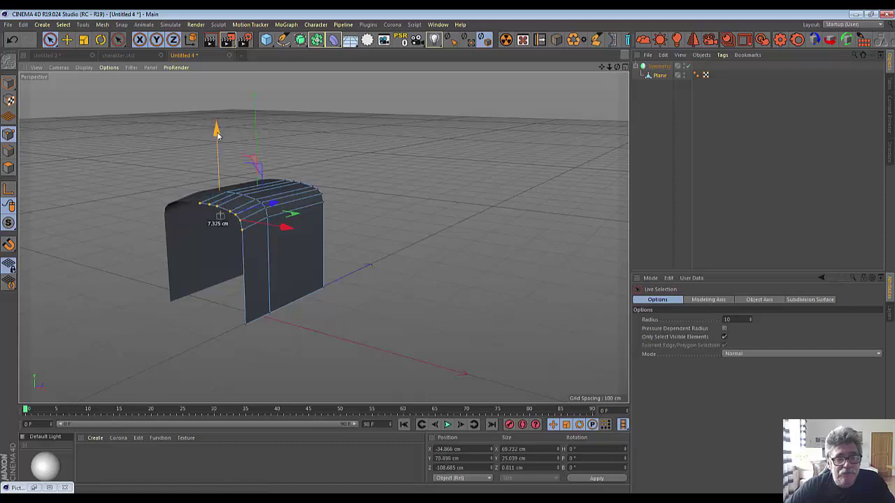
click(625, 67)
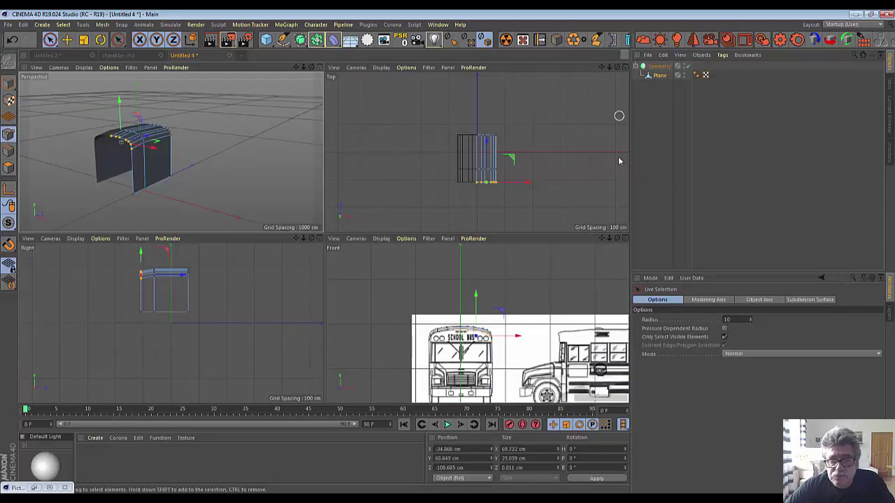
Step: In the maximized Front view, lower the roof edge loop to Y 67.785 cm to match the blueprint
click(623, 238)
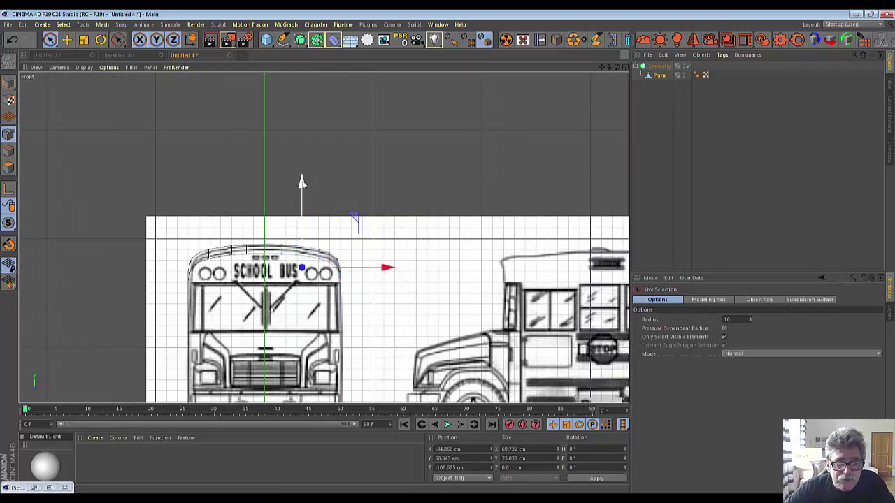
drag(301, 183, 303, 185)
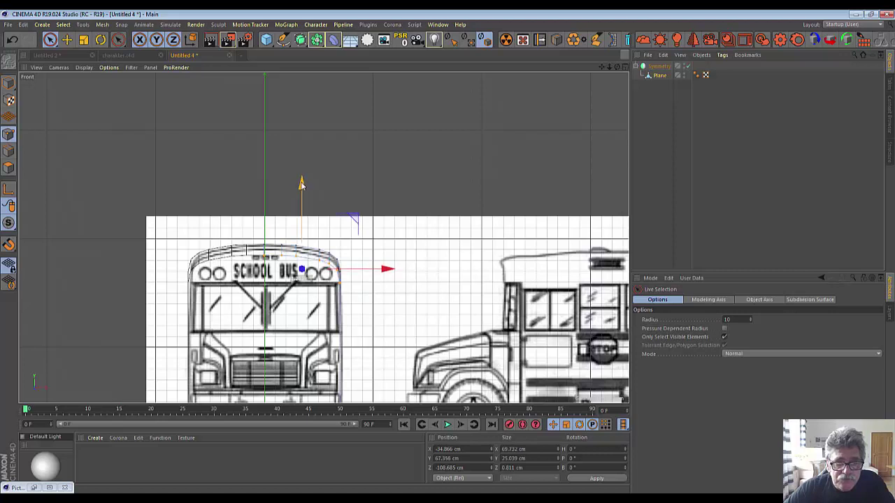
click(401, 318)
scroll(180, 305, up, 1)
scroll(178, 308, up, 2)
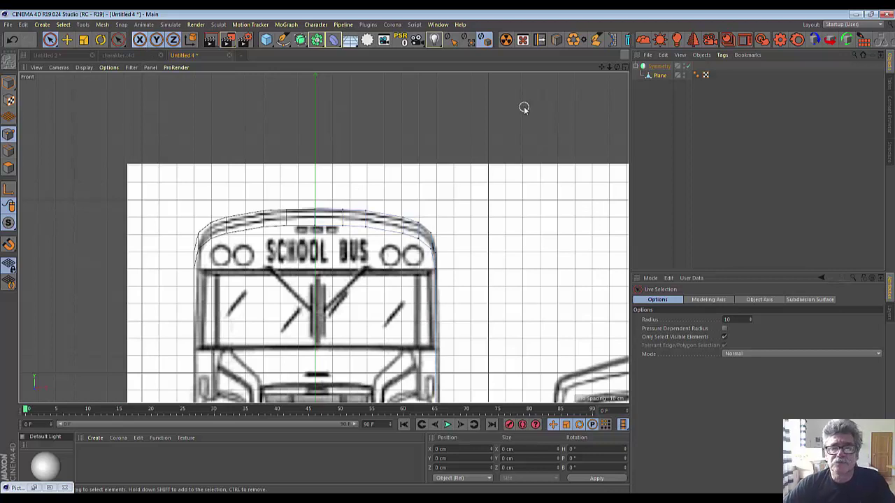
Step: Draw new polygons with Polygon Pen below the roof across the SCHOOL BUS lettering
right_click(519, 188)
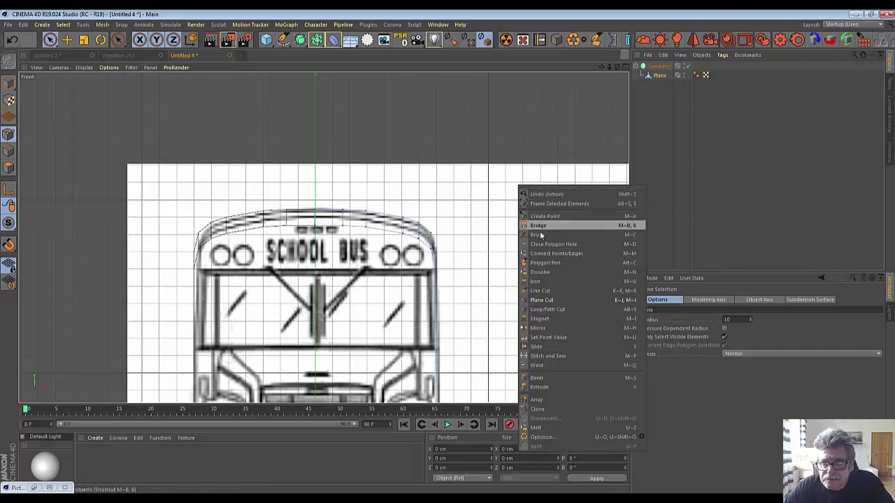
click(561, 265)
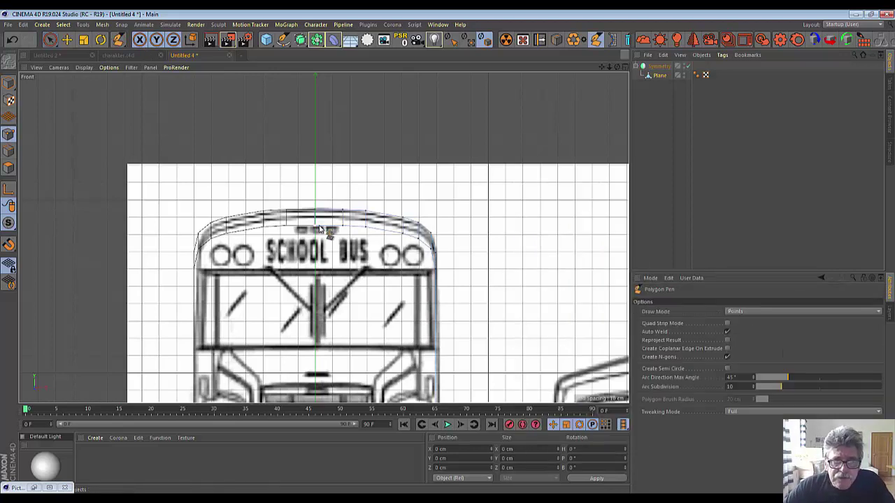
click(316, 272)
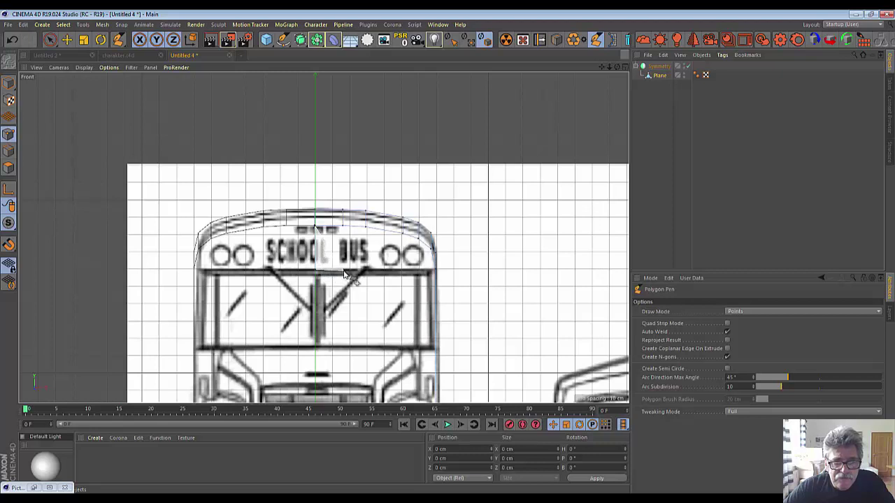
click(344, 273)
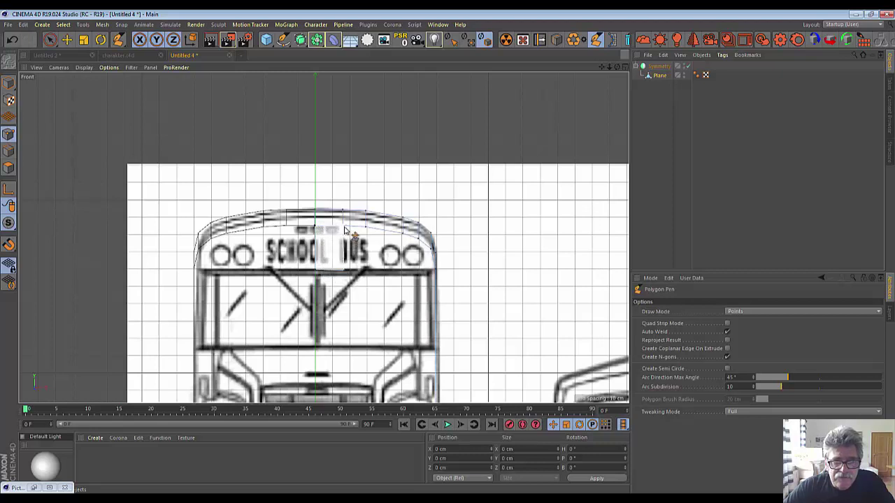
key(Escape)
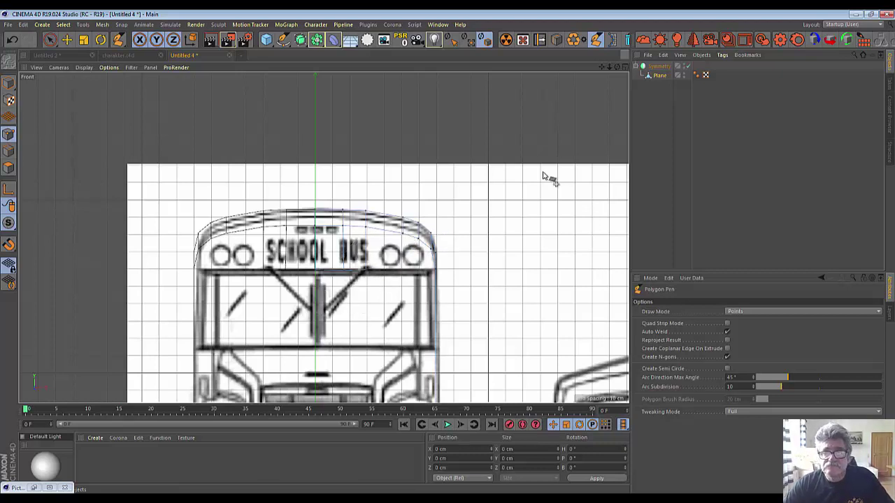
Step: Check the result in the enlarged Perspective view, then return to the four-view layout
click(624, 67)
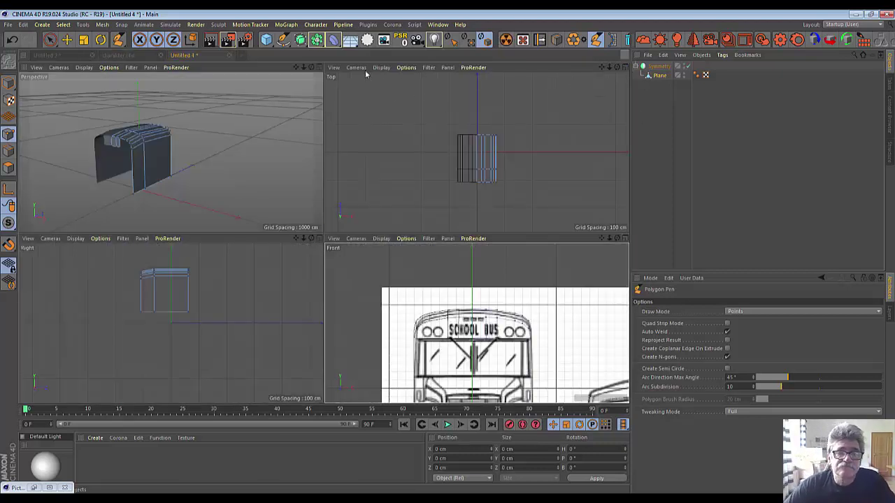
click(320, 67)
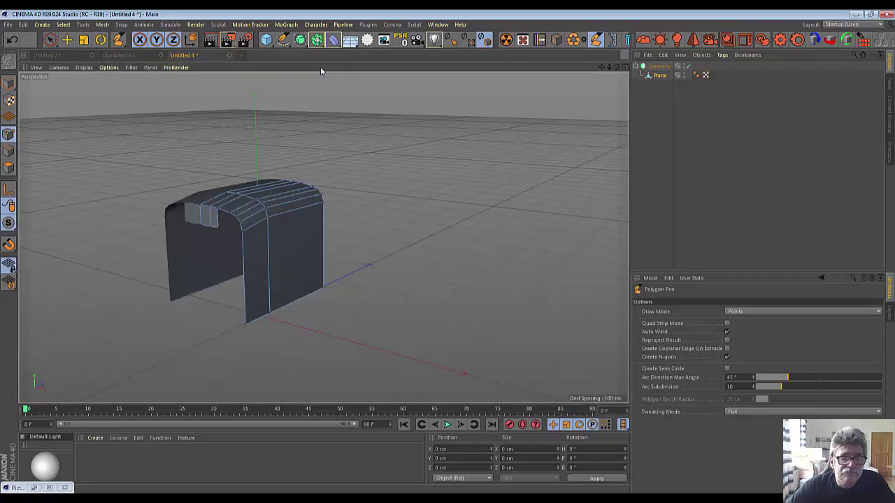
click(625, 67)
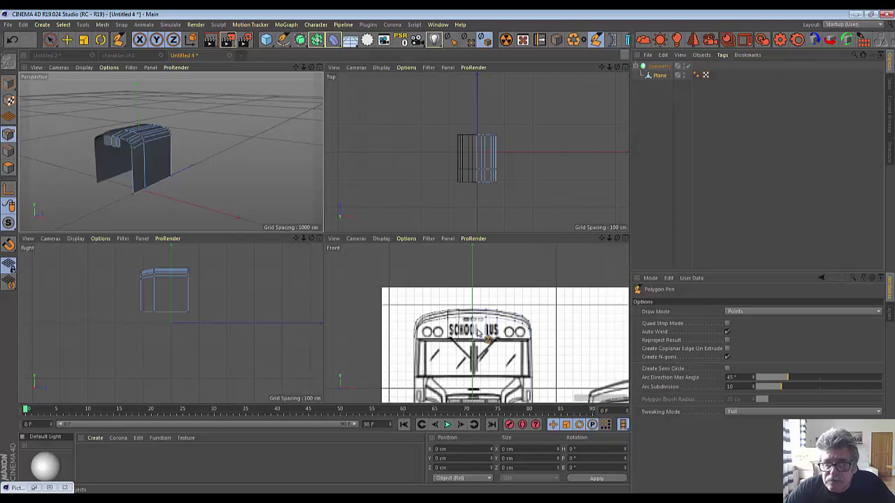
scroll(478, 334, up, 3)
scroll(478, 334, up, 2)
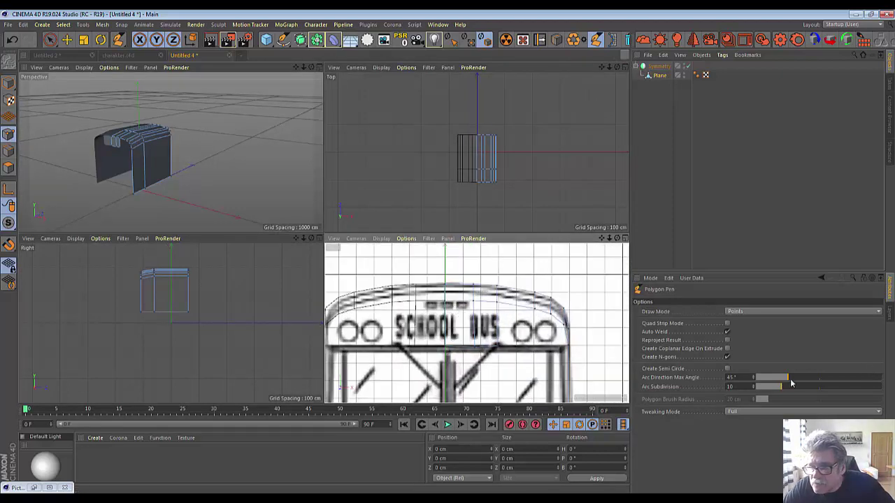
Step: Set the Front viewport's background blueprint transparency to 92% in the viewport configuration
click(110, 67)
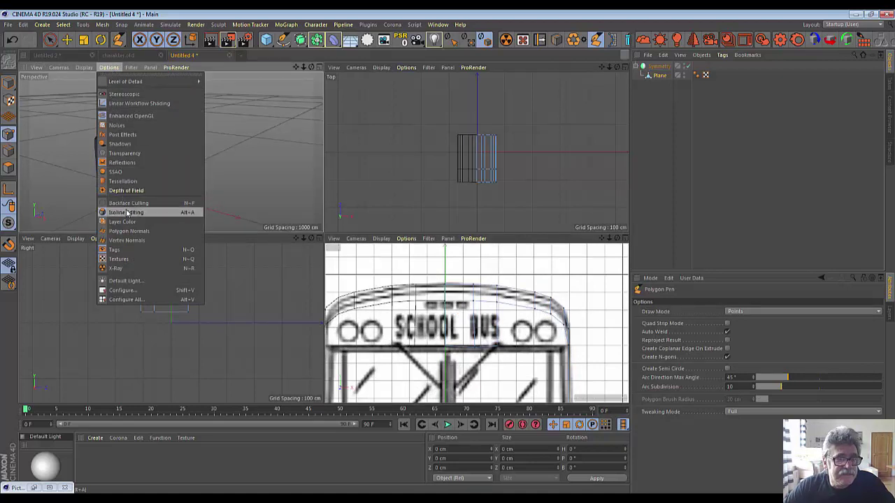
click(123, 290)
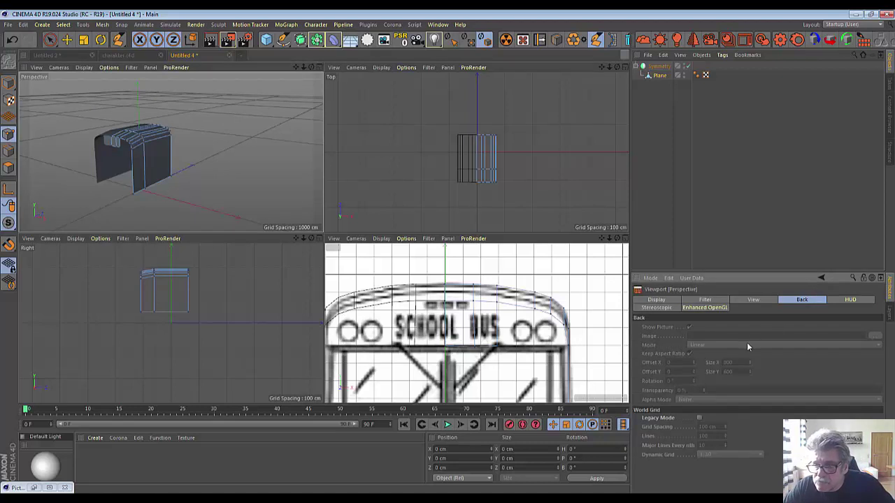
click(622, 347)
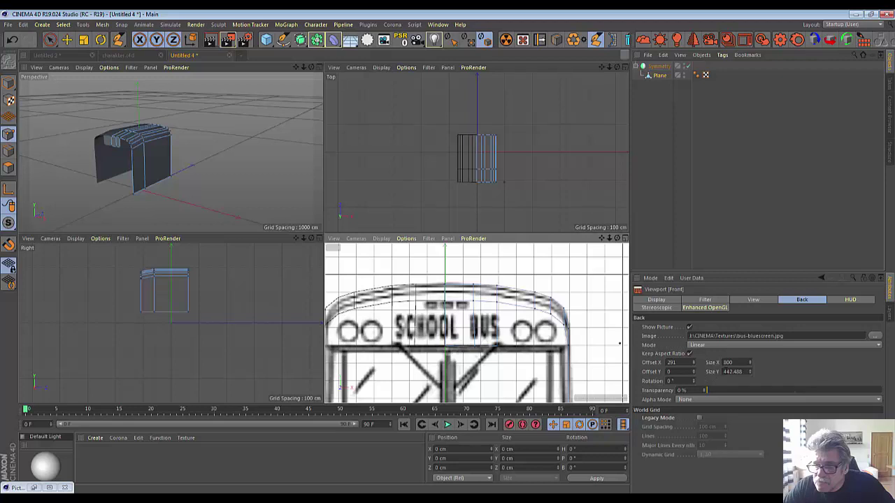
mouse_move(707, 392)
mouse_down()
mouse_move(887, 389)
mouse_move(871, 390)
mouse_up()
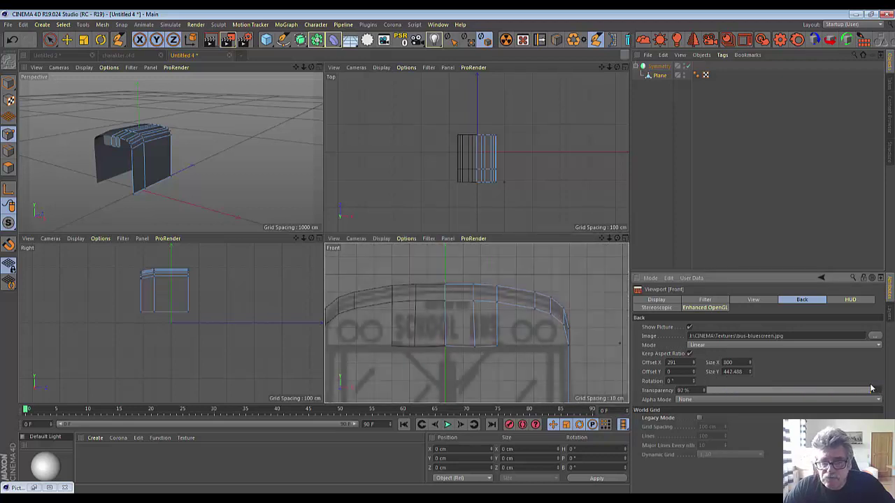
Step: In the enlarged Front view, raise the selected points slightly and slide them along X
click(624, 238)
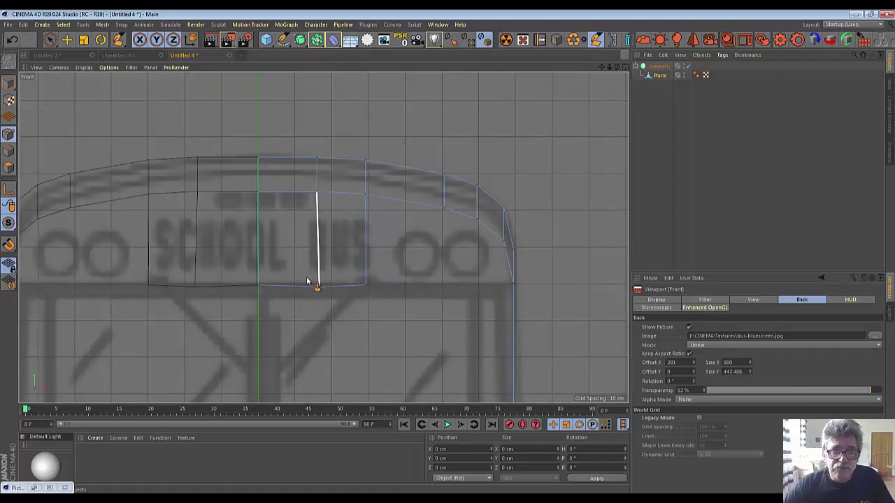
click(49, 39)
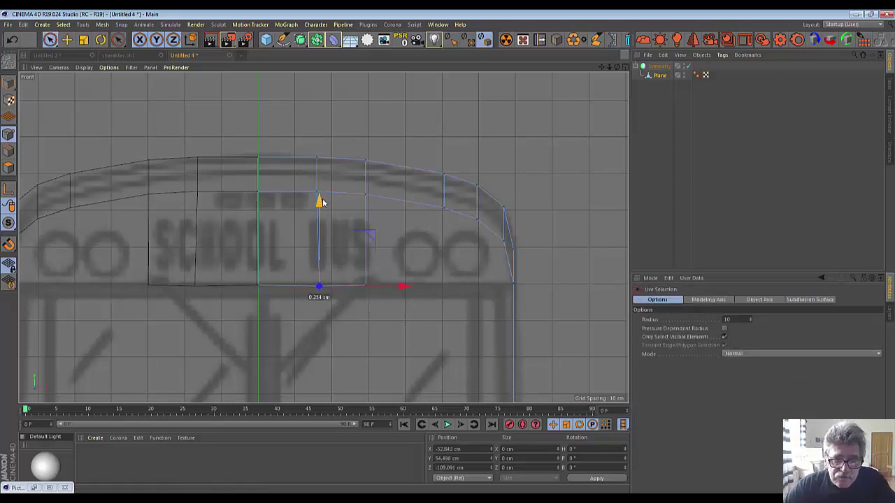
drag(320, 202, 321, 200)
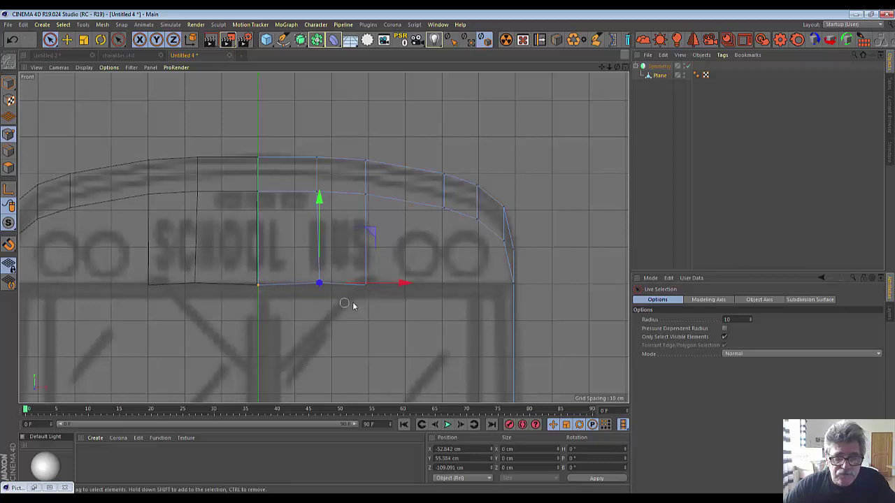
drag(370, 286, 374, 293)
Step: Set the neighbouring bottom-edge point's Y position to 55.384 cm
click(324, 292)
click(319, 283)
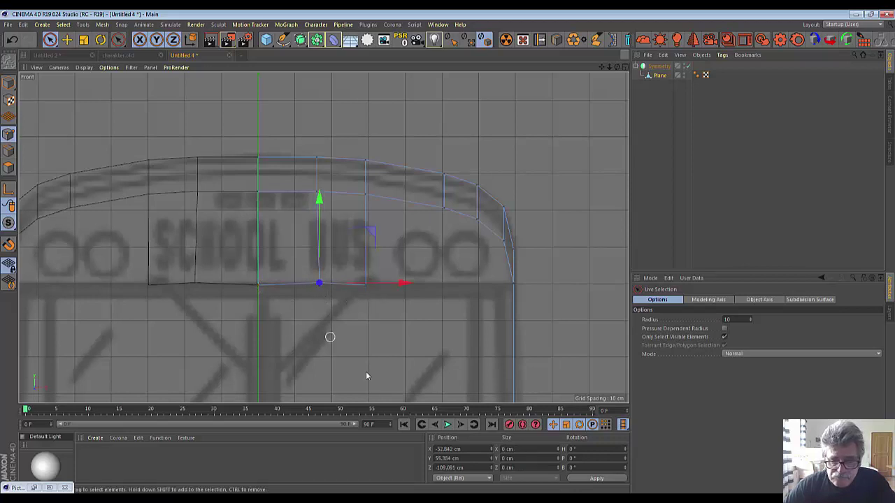
click(449, 449)
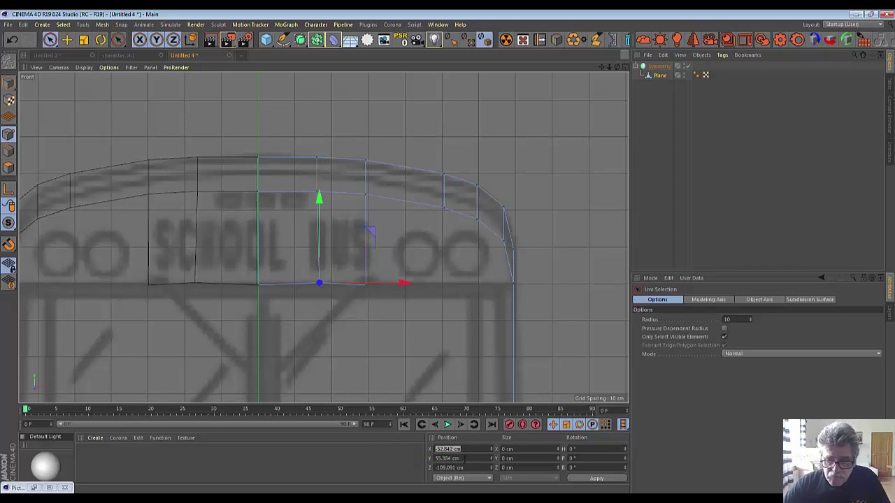
key(Tab)
key(Return)
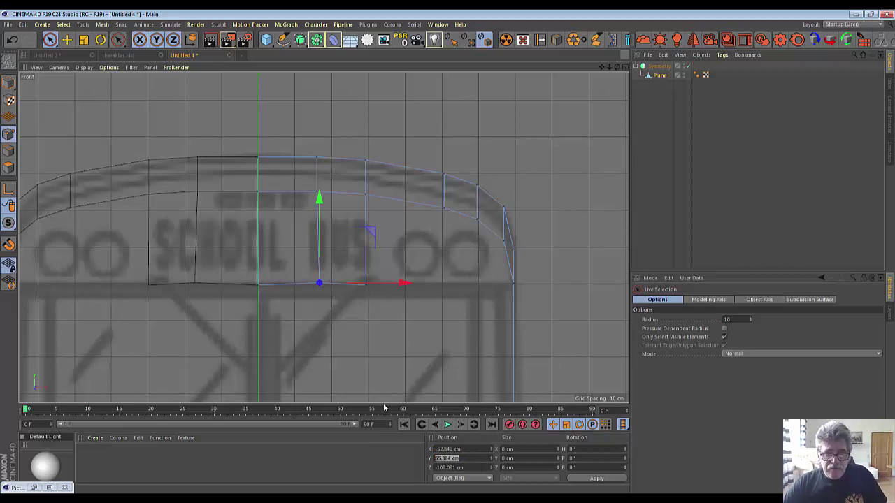
shift+click(365, 284)
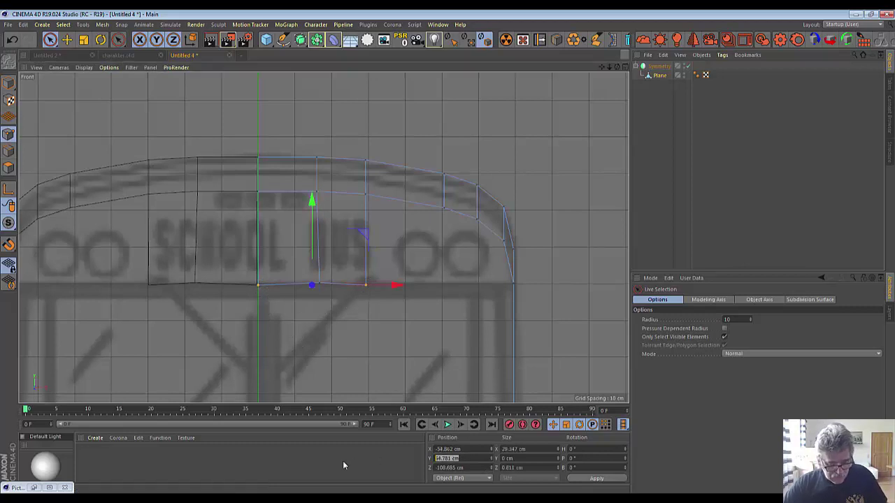
text(55.384)
key(Return)
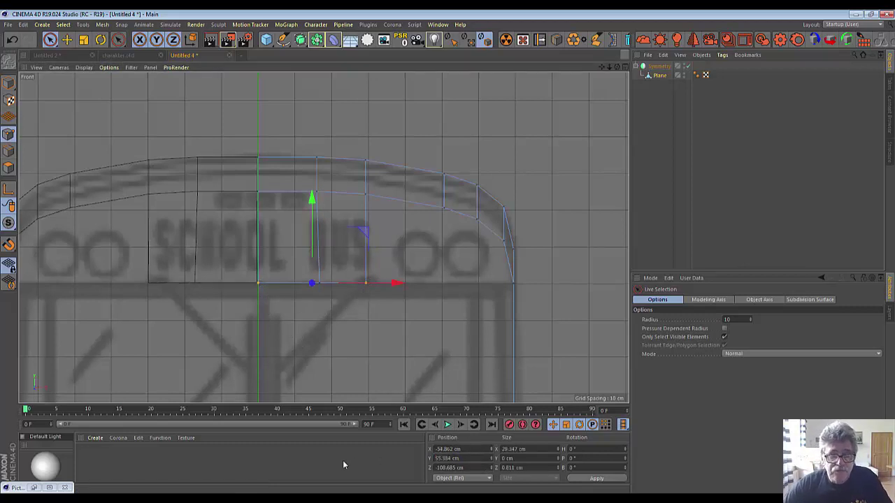
Step: Inspect a bottom-edge point and the roof band's inner corner point, then clear the selection
click(360, 369)
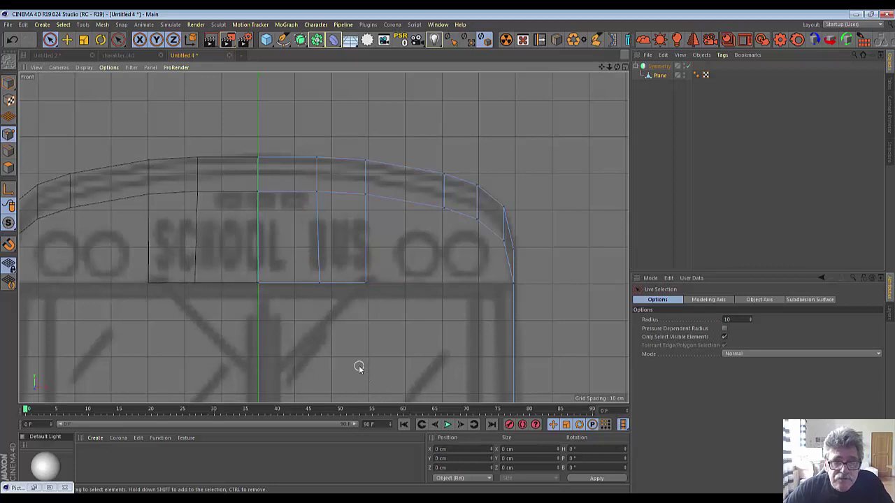
click(320, 282)
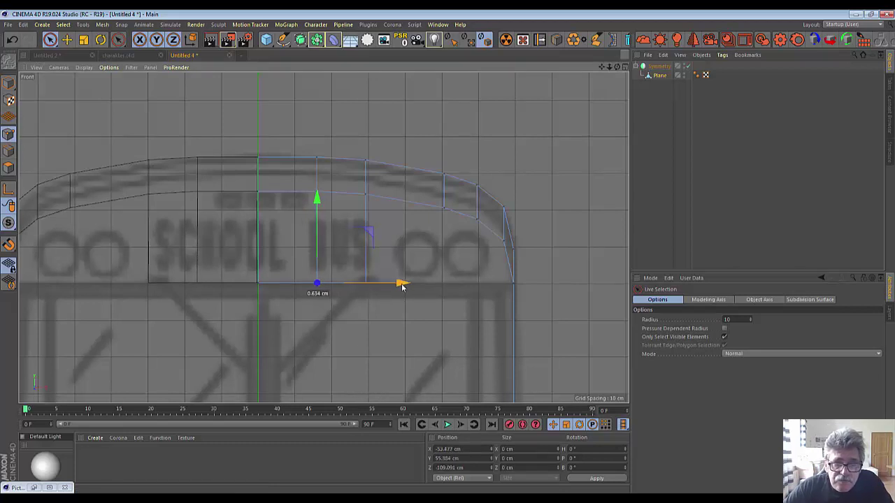
click(387, 339)
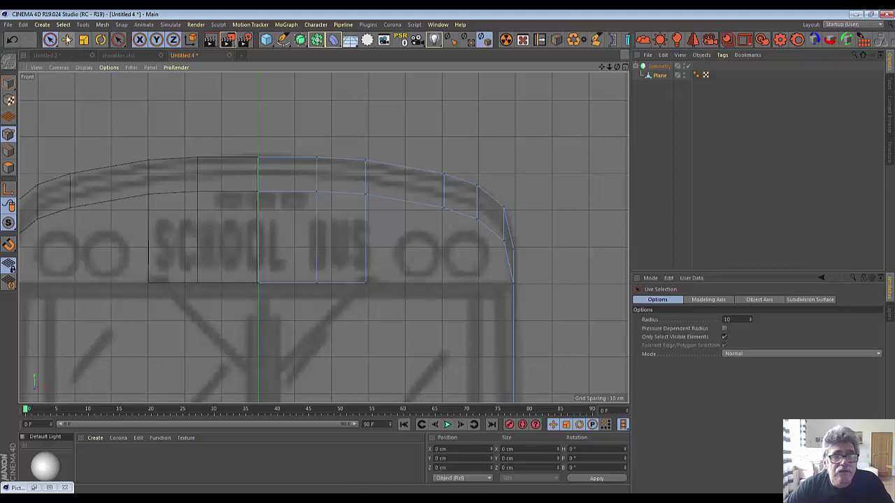
click(365, 195)
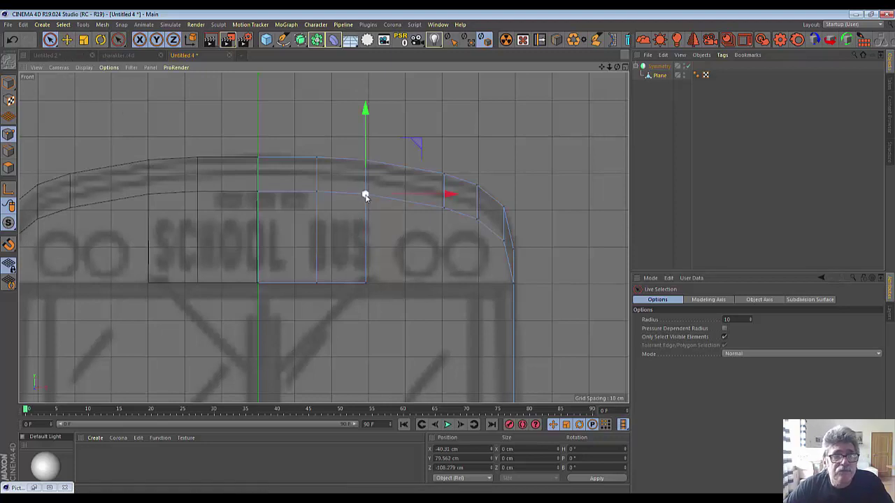
click(445, 87)
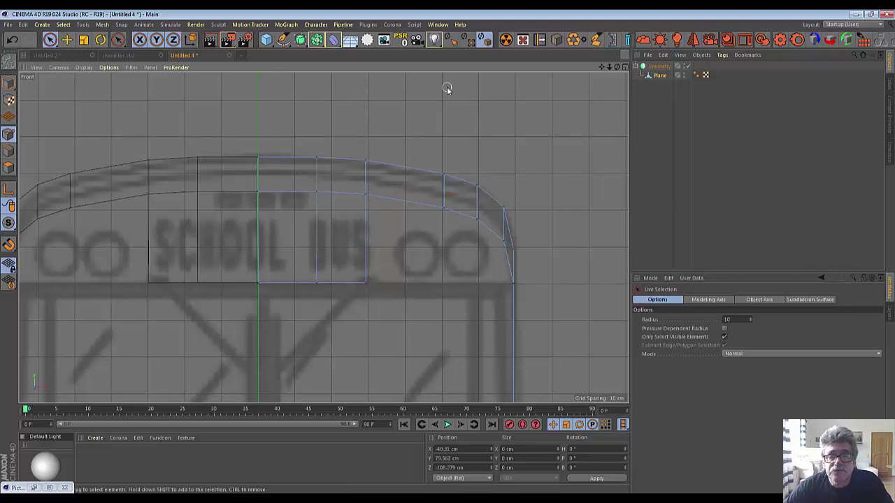
Step: With Polygon Pen, draw a quad beside the window block from roof band to bottom edge
right_click(433, 102)
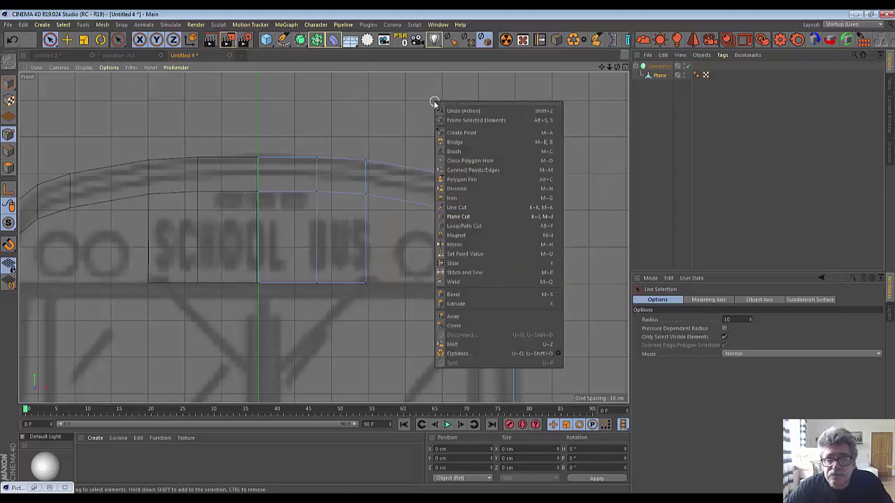
click(470, 181)
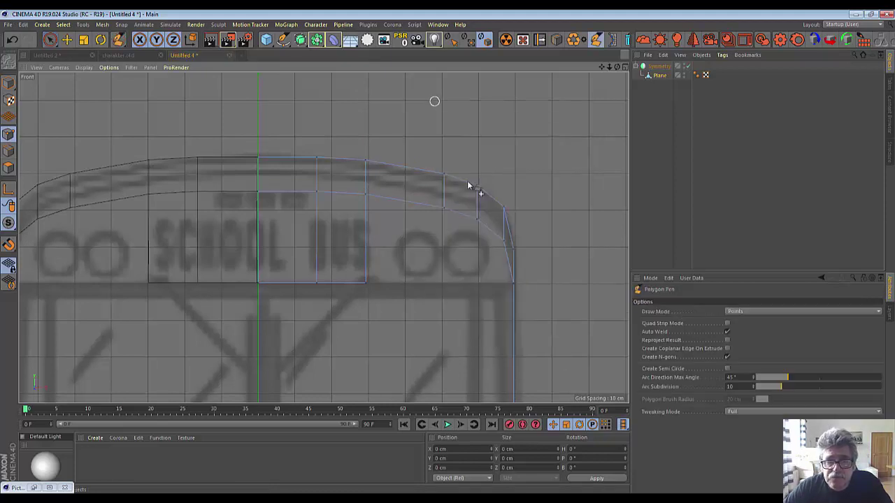
click(364, 196)
click(443, 210)
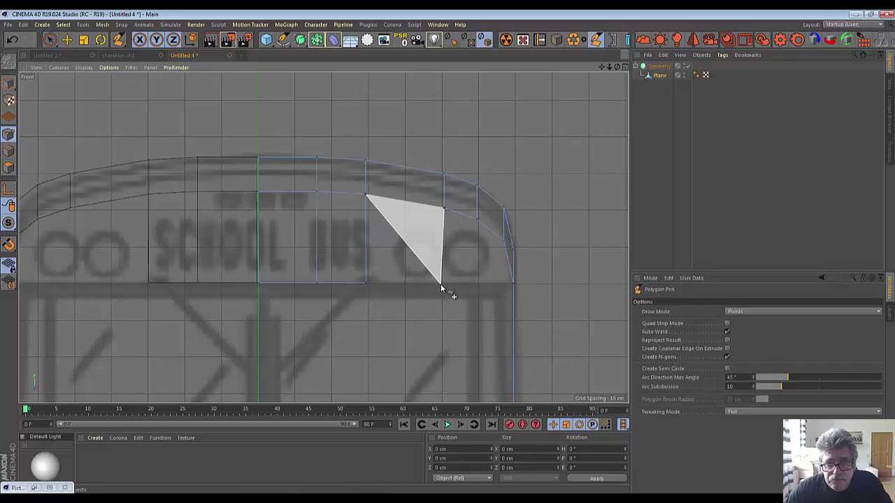
click(441, 284)
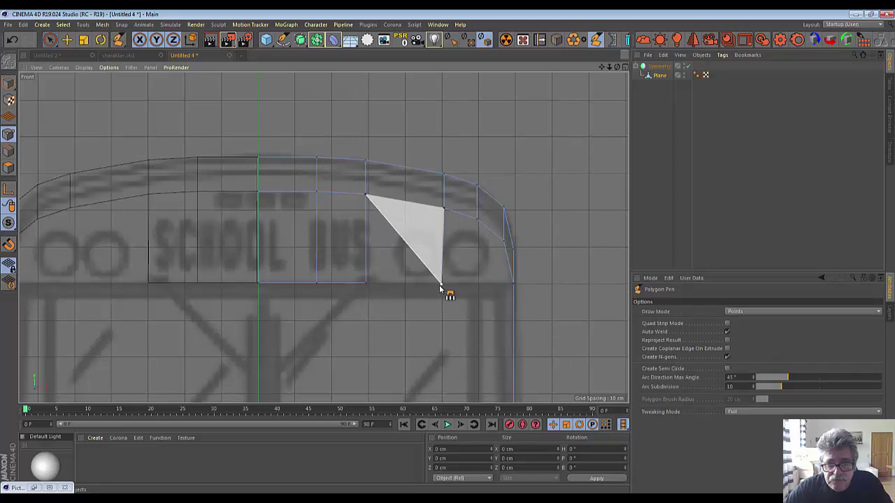
click(365, 281)
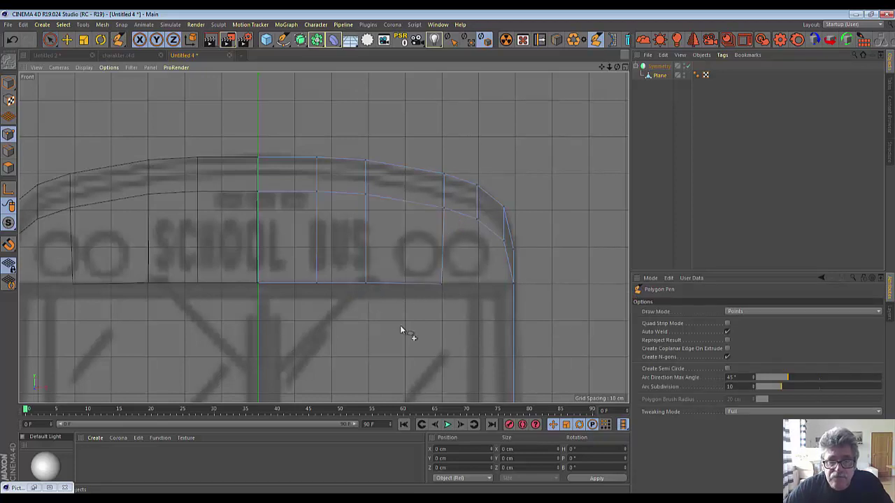
Step: Draw a second filler quad further right, down to the bottom edge
click(443, 208)
click(477, 222)
click(477, 283)
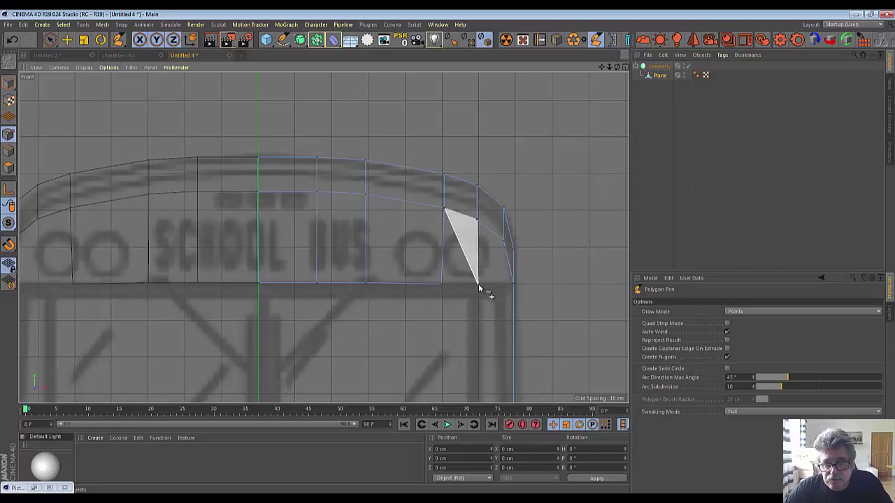
click(441, 284)
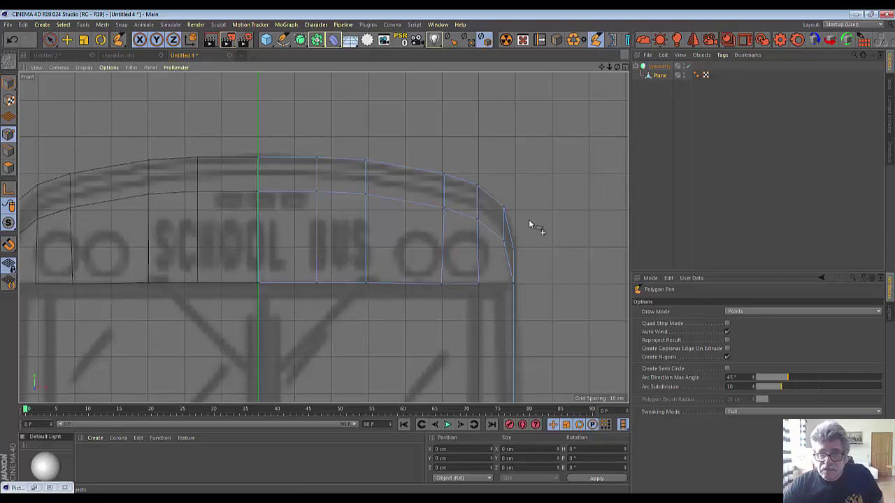
scroll(531, 209, down, 3)
scroll(528, 178, down, 1)
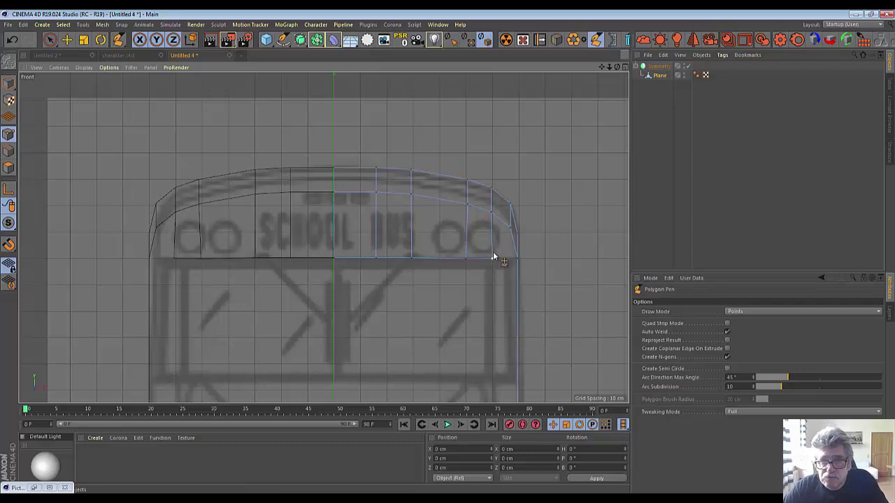
Step: Add a small corner polygon along the bus's rounded right edge
click(491, 213)
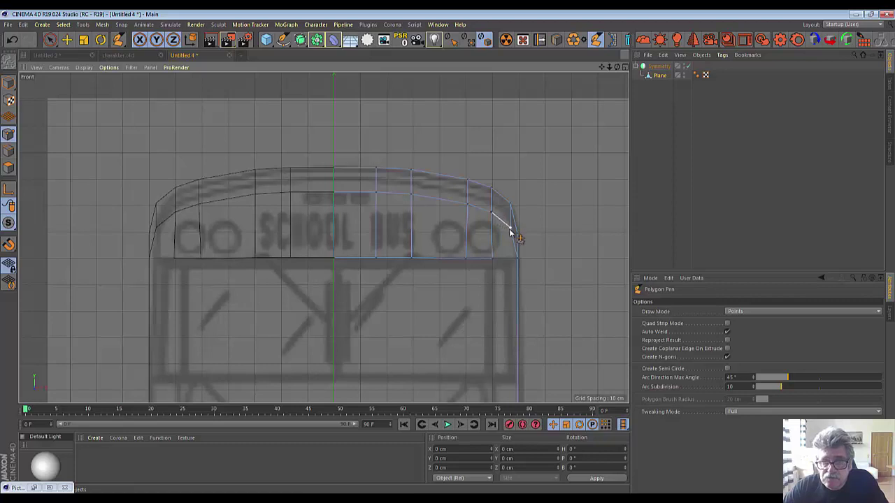
click(511, 234)
click(516, 258)
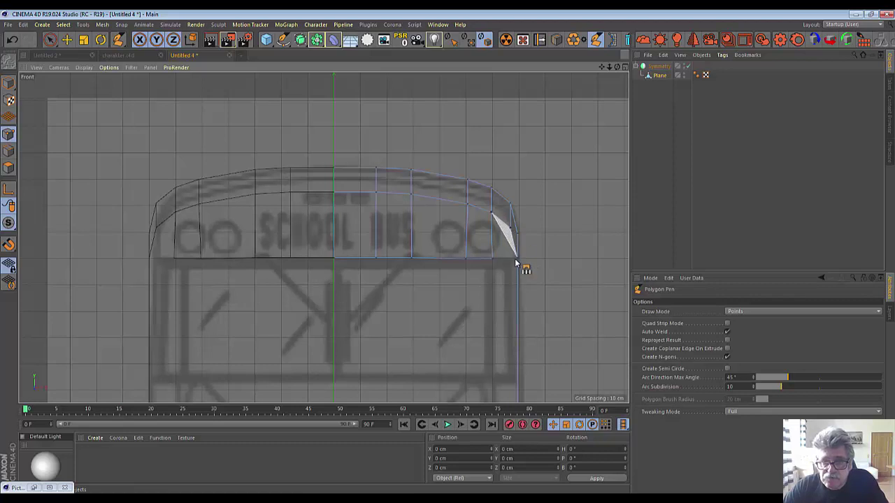
click(492, 260)
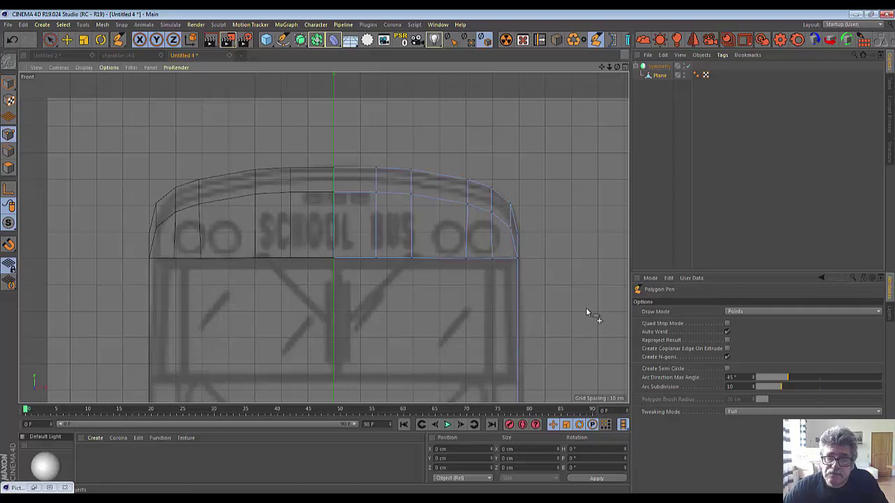
Step: In point mode, select the roof's bottom-right point and nudge it sideways about 1.5 cm
scroll(591, 283, down, 2)
scroll(599, 272, down, 2)
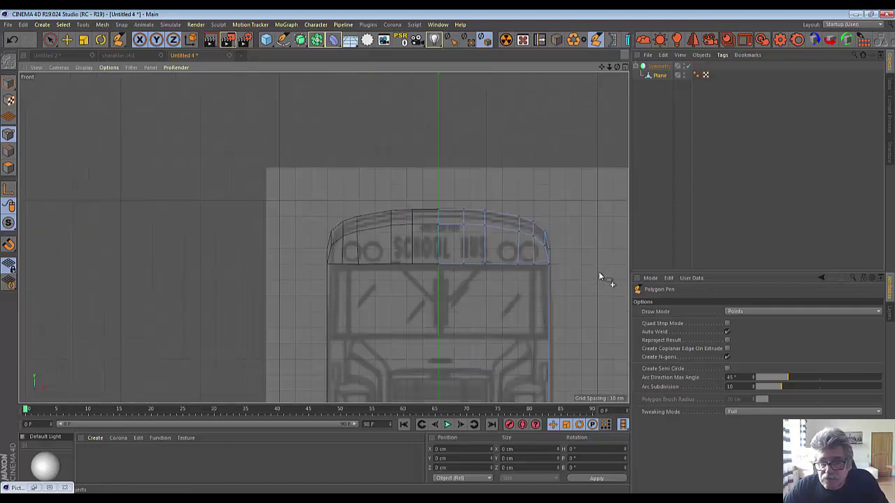
scroll(599, 276, down, 2)
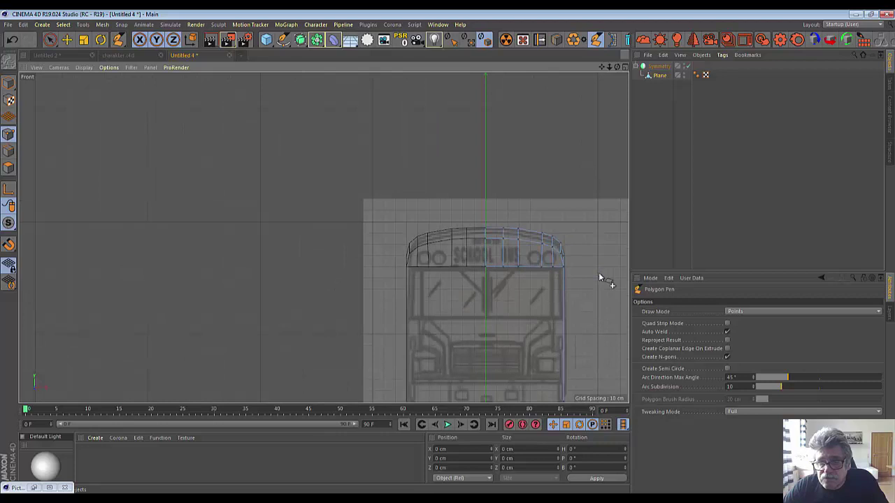
scroll(598, 276, down, 1)
scroll(598, 277, up, 1)
scroll(598, 277, up, 2)
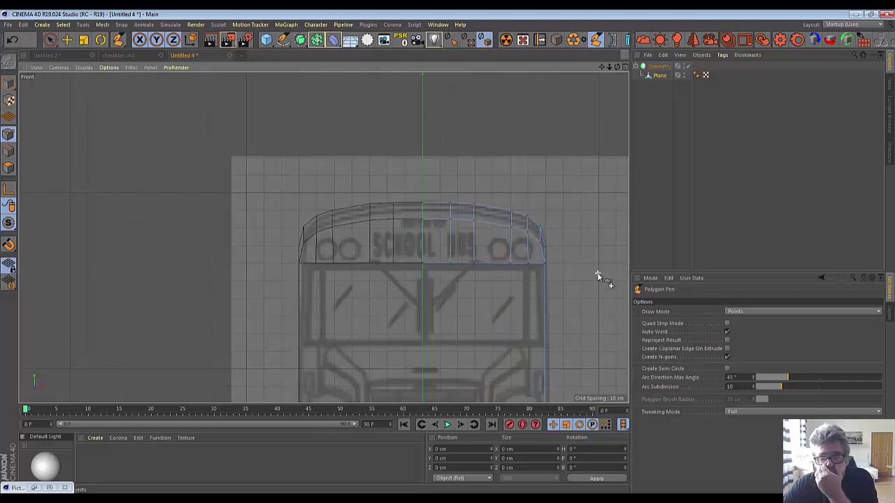
scroll(598, 277, up, 2)
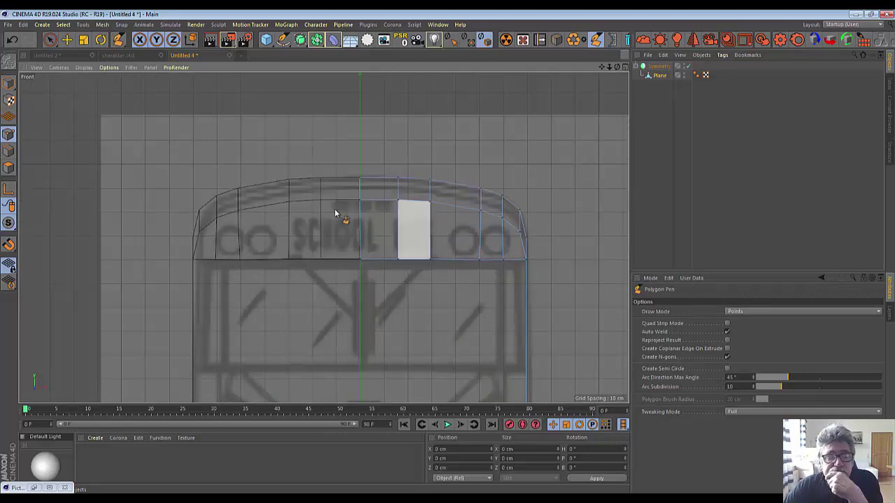
drag(57, 41, 84, 67)
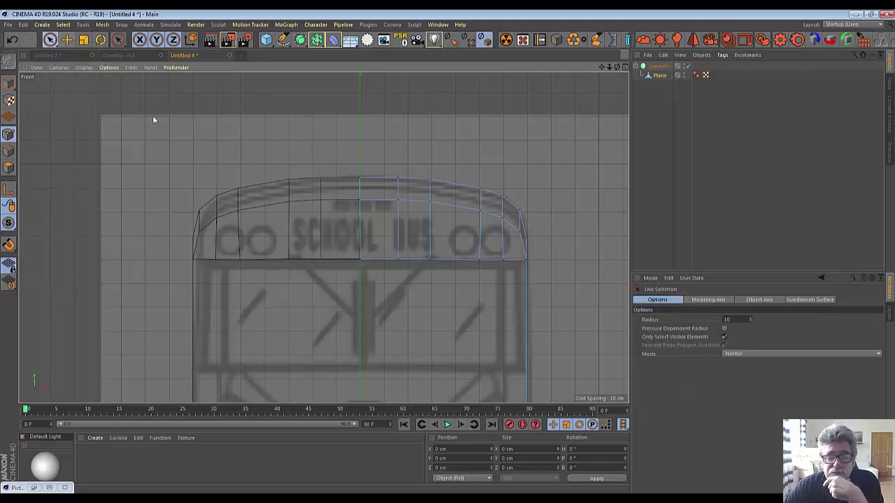
click(431, 203)
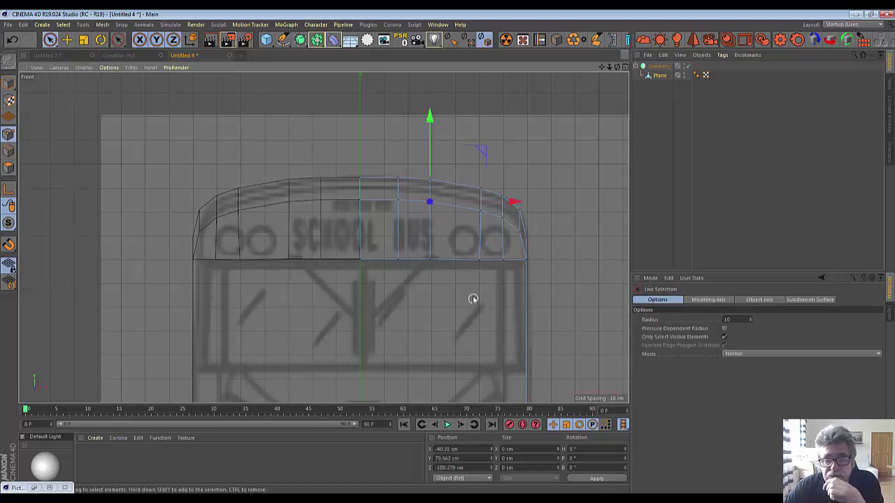
click(479, 260)
drag(563, 259, 563, 262)
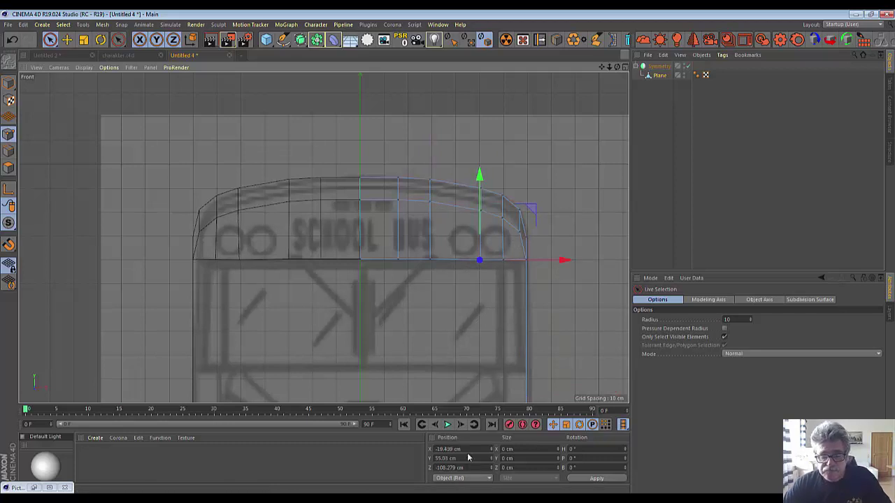
Step: Set that point's height to 55.384 cm, then check the neighbouring roof-band points
click(445, 457)
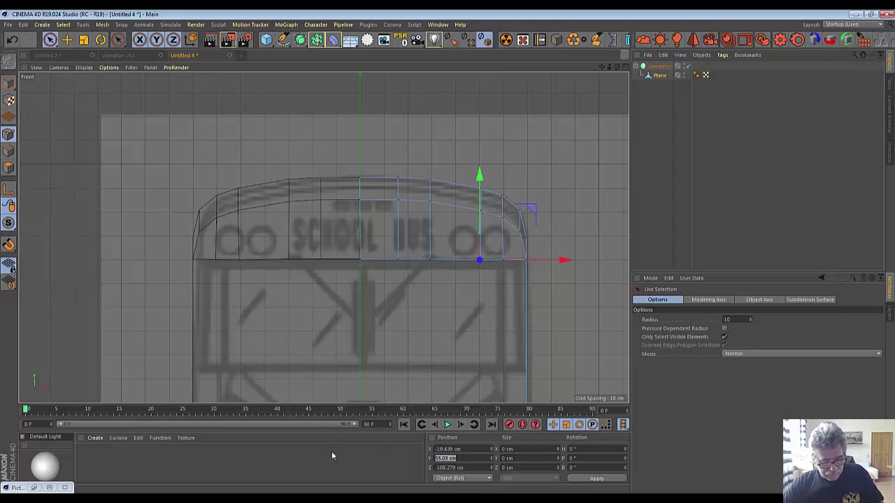
text(55.384)
key(Return)
click(517, 304)
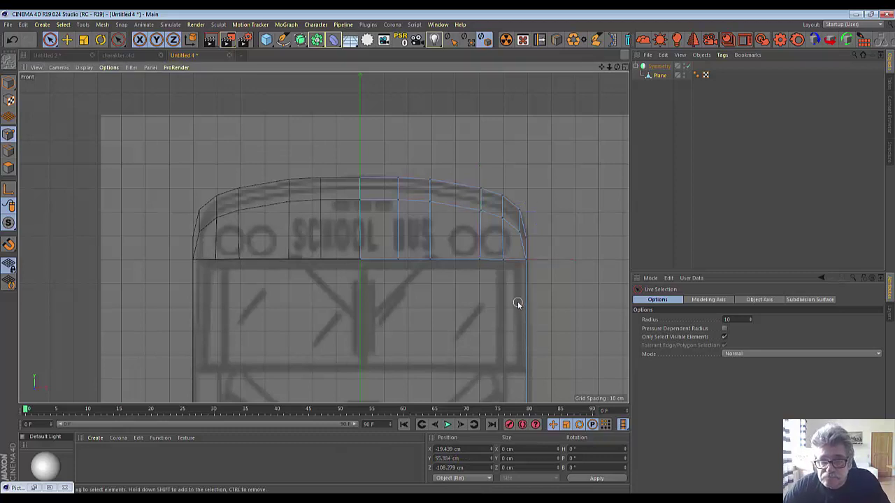
click(503, 261)
shift+click(529, 262)
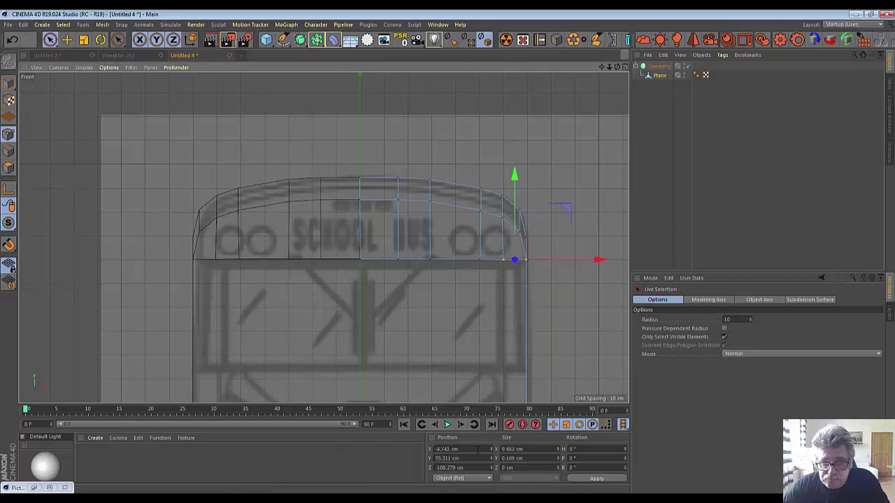
click(446, 458)
text(55.384)
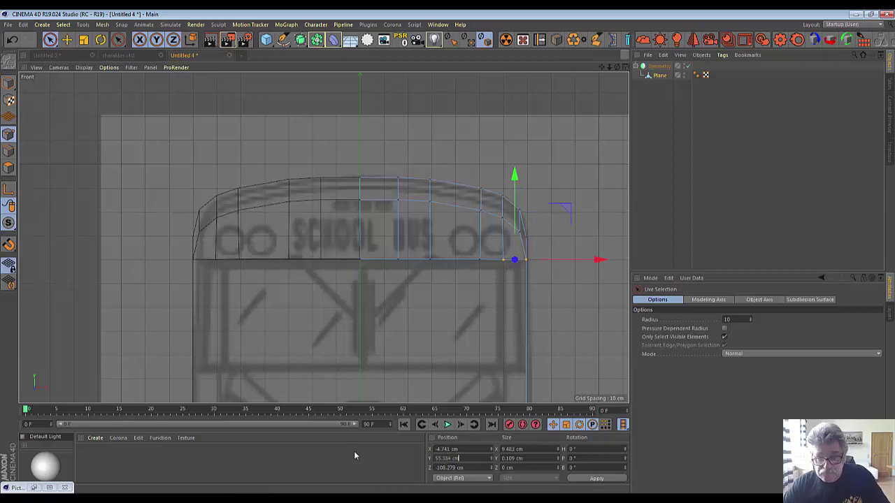
click(563, 352)
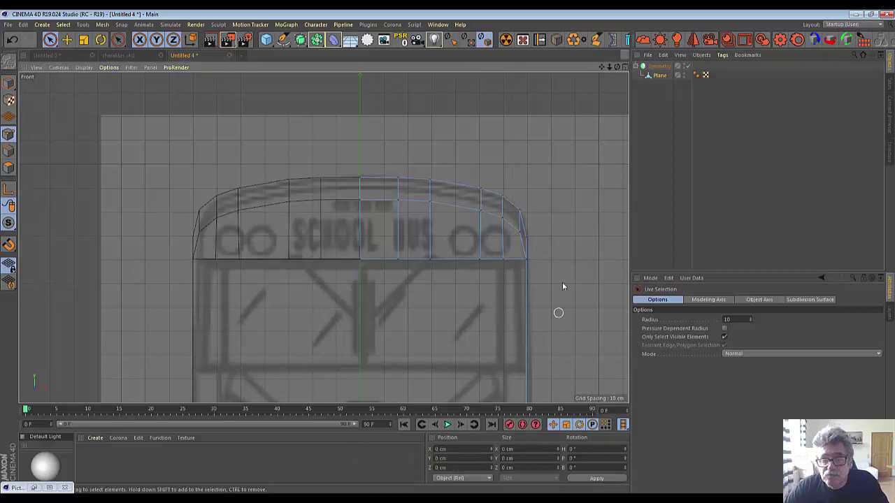
Step: Zoom out and activate the Line Cut tool on the mesh
scroll(559, 285, down, 2)
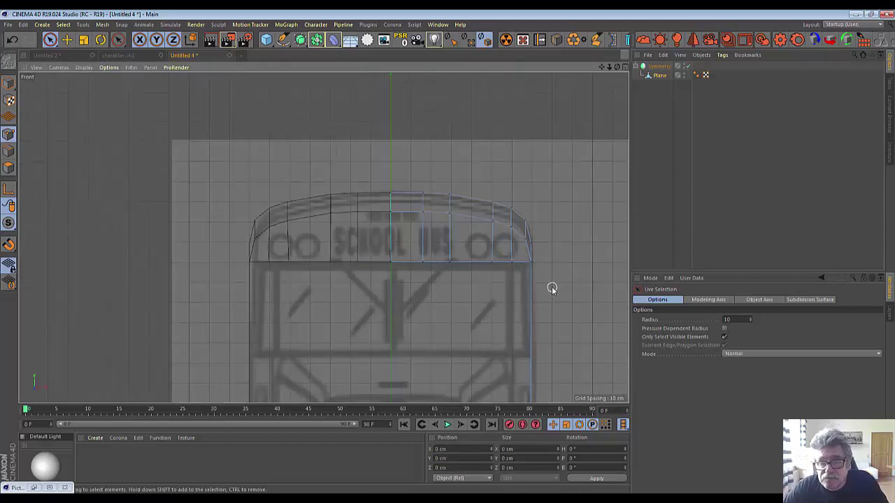
scroll(551, 288, down, 2)
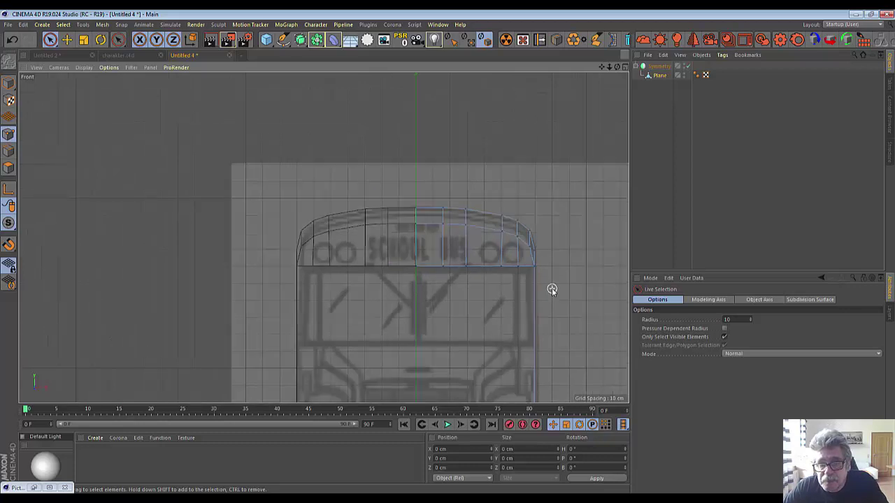
scroll(552, 288, down, 2)
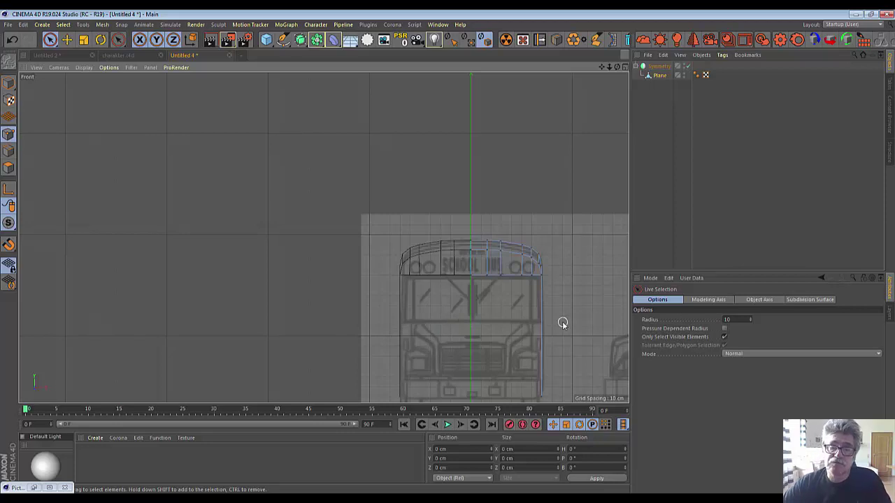
click(118, 42)
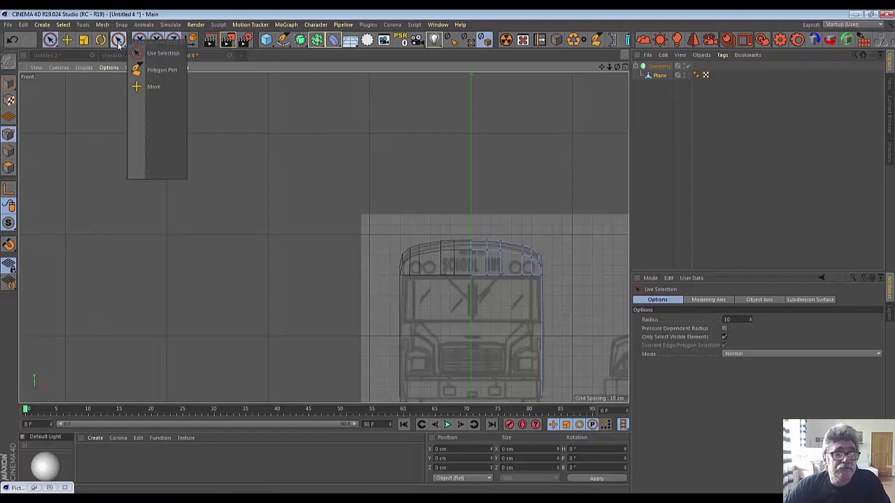
right_click(537, 125)
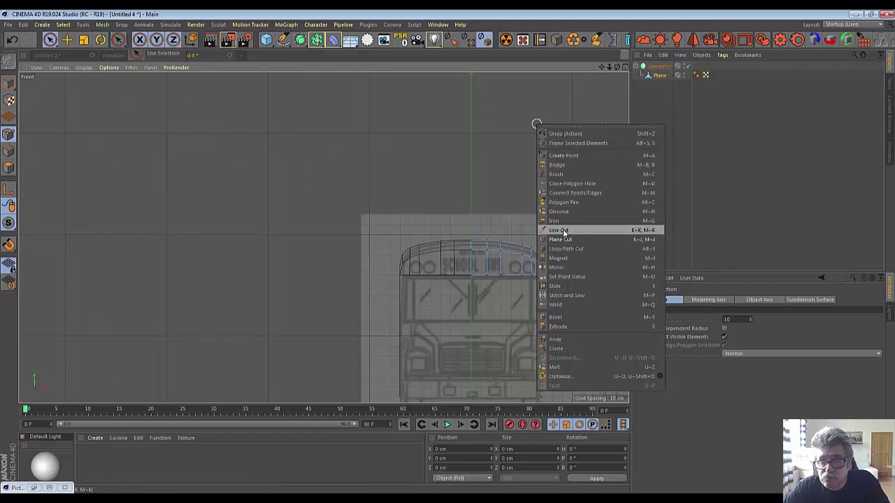
click(559, 230)
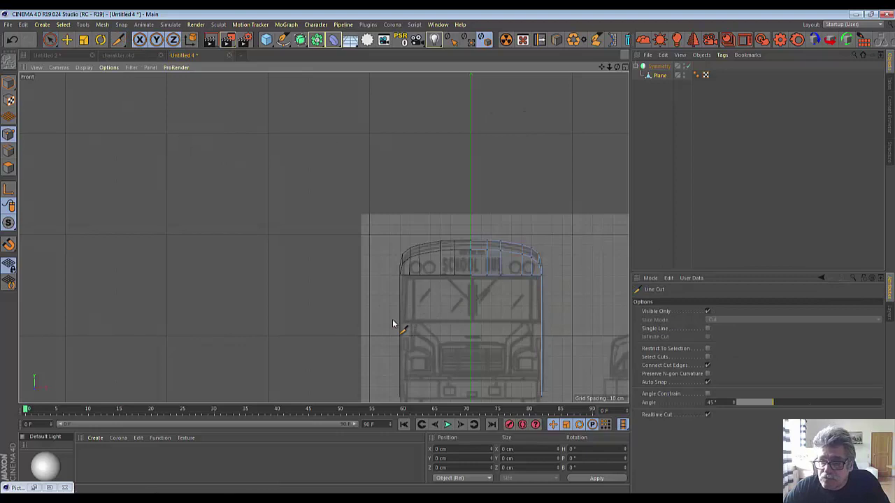
Step: Turn off Visible Only so line cuts slice hidden faces, then cancel the trial cut
click(707, 311)
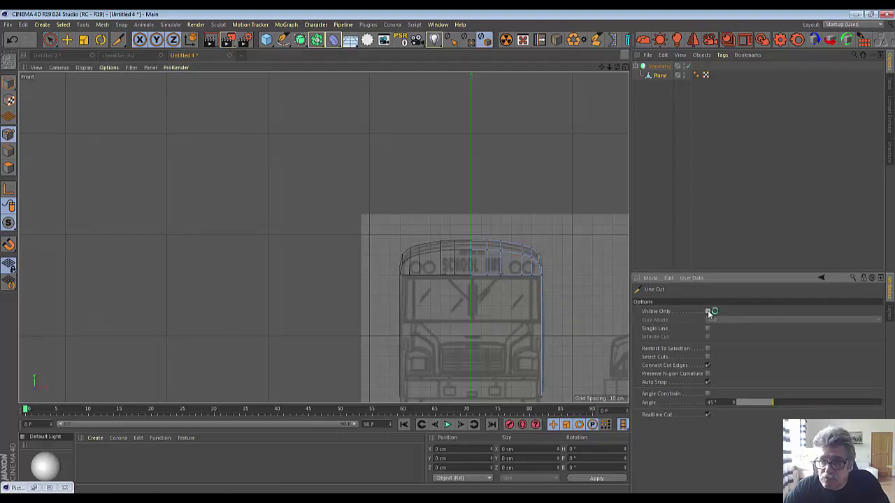
click(395, 323)
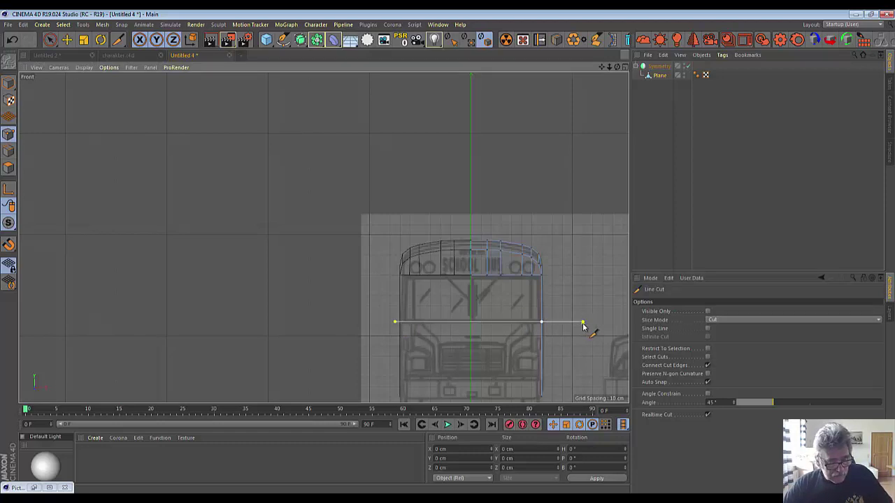
key(Escape)
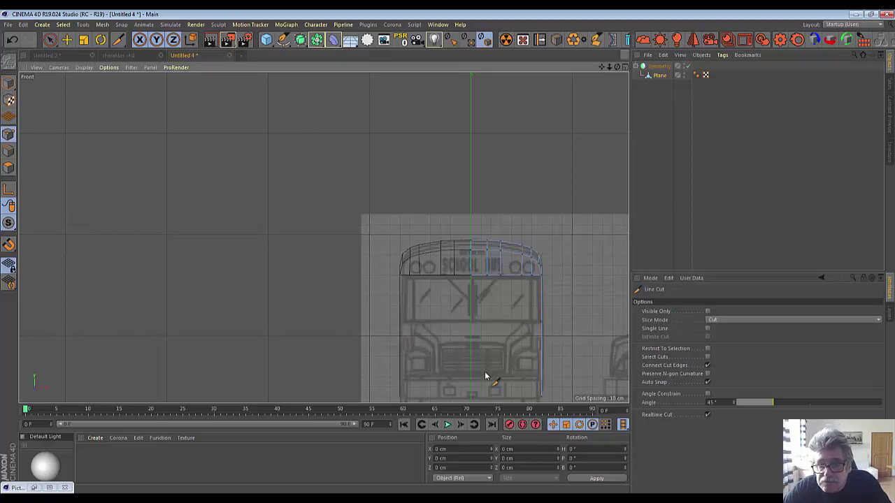
scroll(483, 371, up, 1)
scroll(484, 372, up, 1)
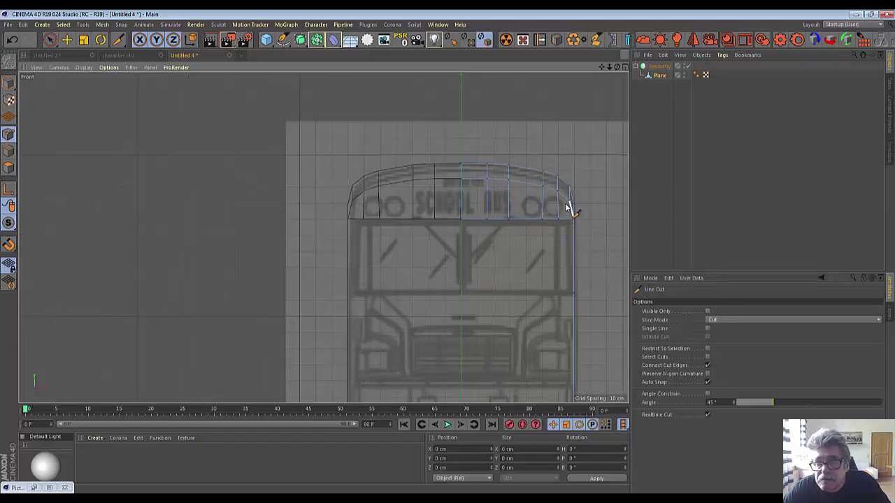
Step: Inspect the bus shell full-size in Perspective view, then return to a full-size Front view
click(625, 67)
click(319, 69)
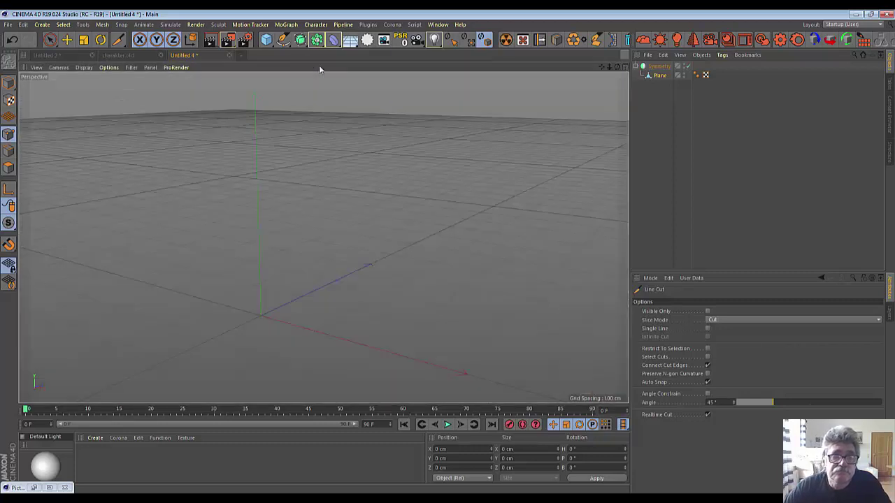
scroll(177, 257, up, 3)
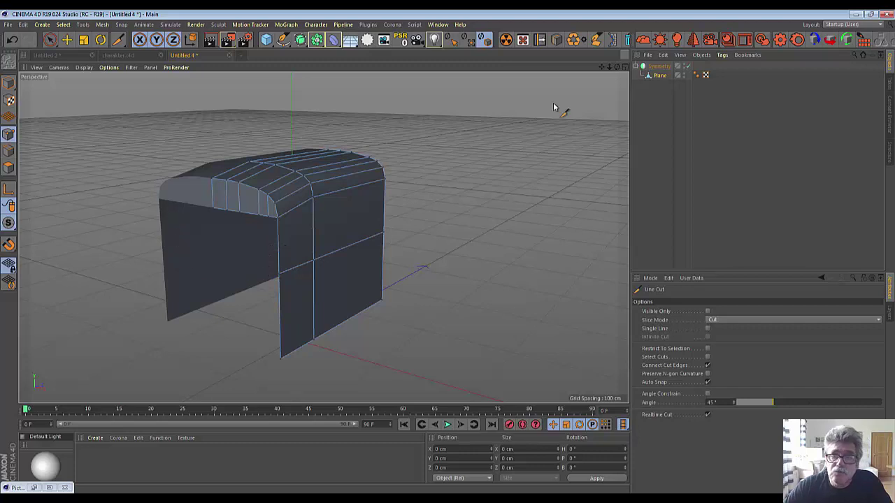
click(625, 69)
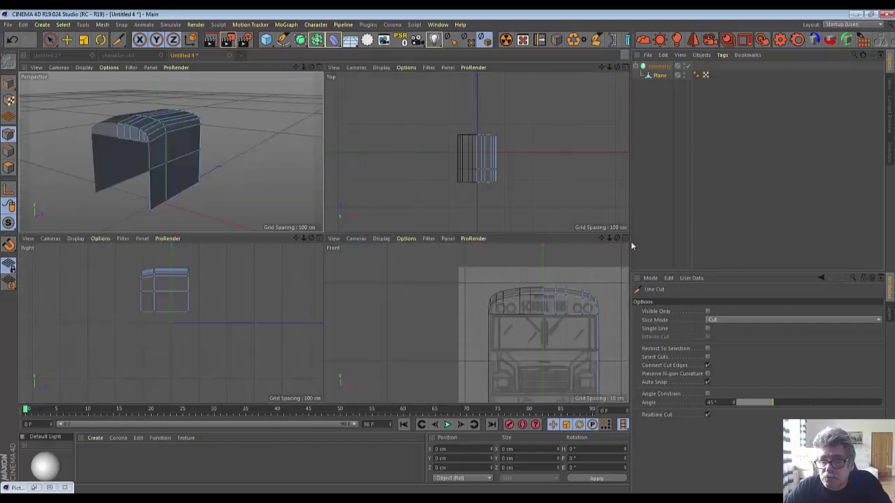
click(624, 239)
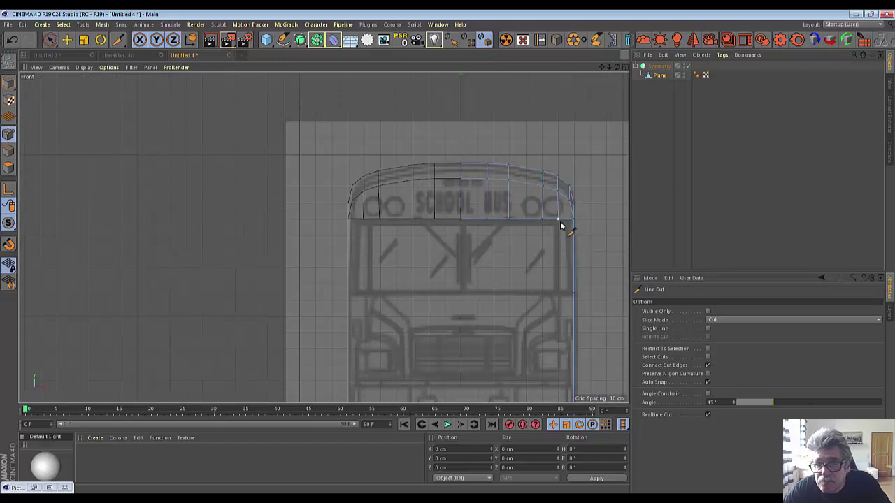
Step: Line-cut a horizontal edge from the bus's right edge to the centre line beneath the windshield
right_click(601, 135)
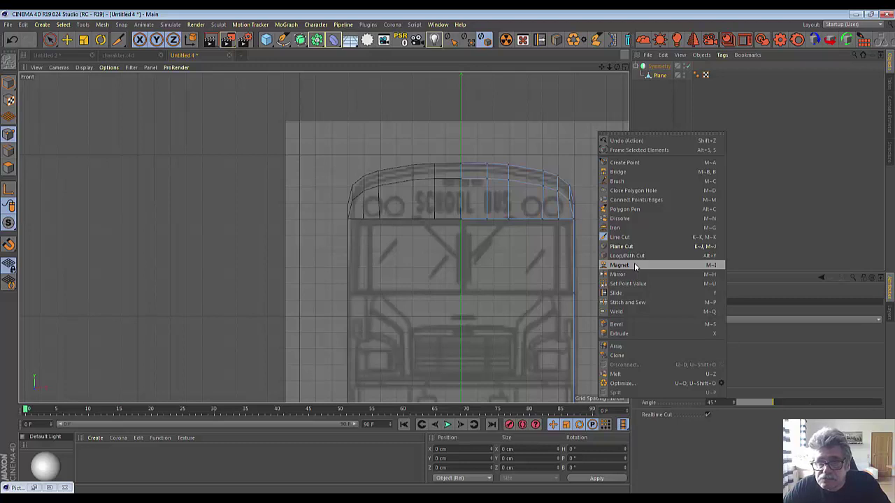
click(599, 72)
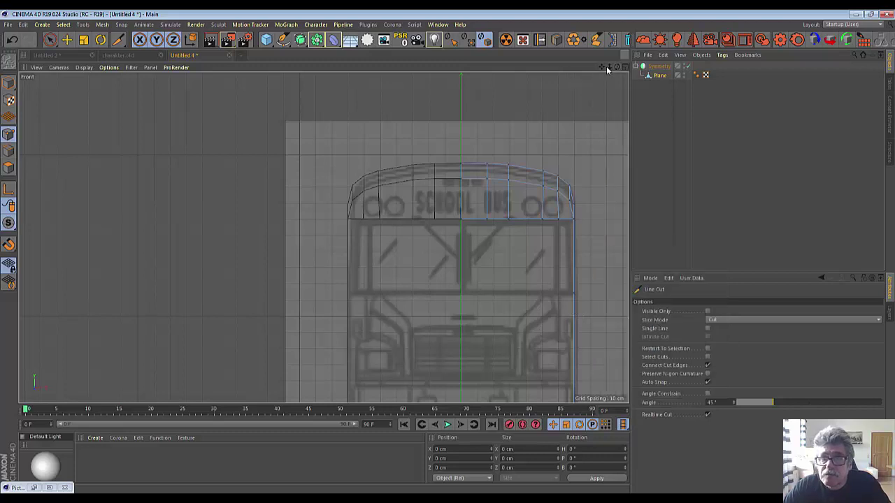
drag(606, 70, 596, 75)
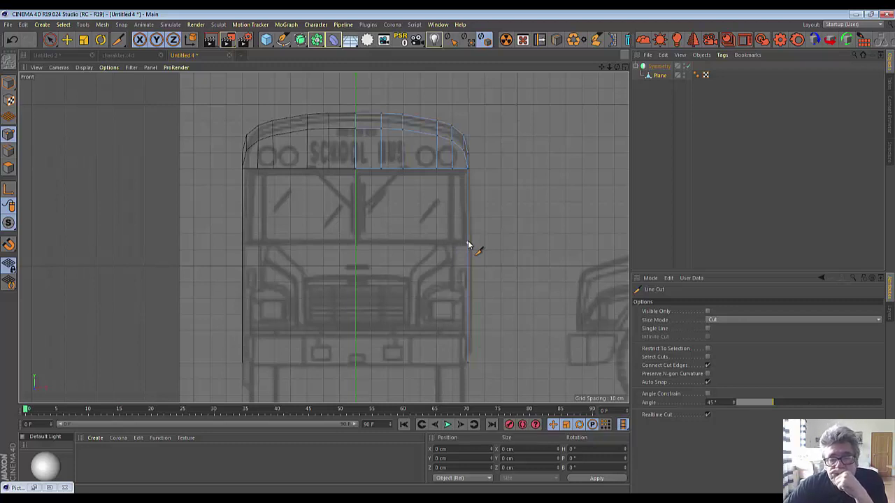
click(468, 243)
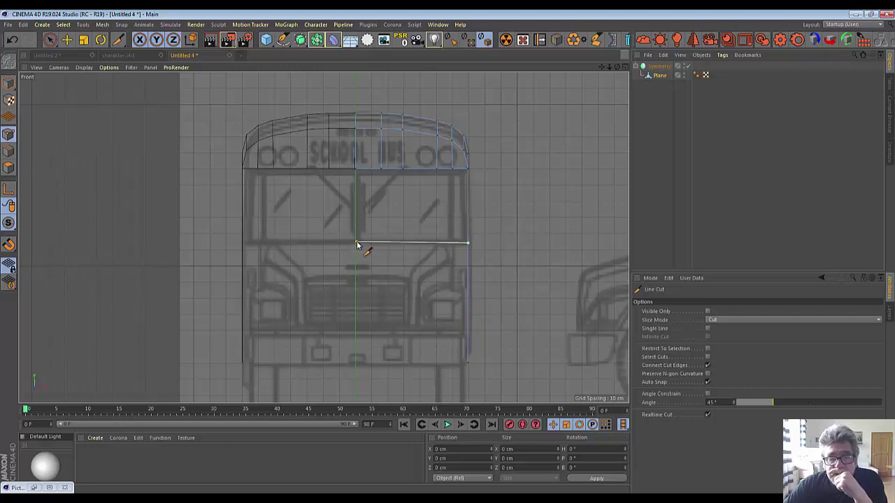
click(357, 244)
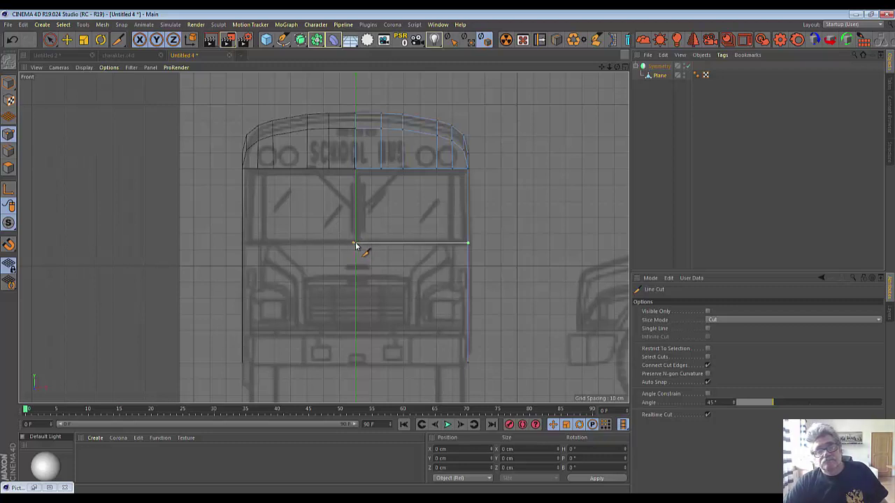
click(356, 244)
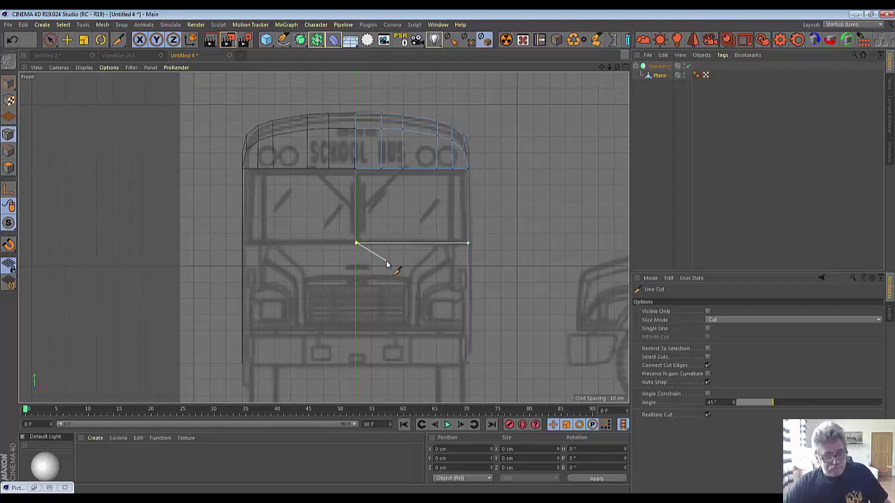
key(Escape)
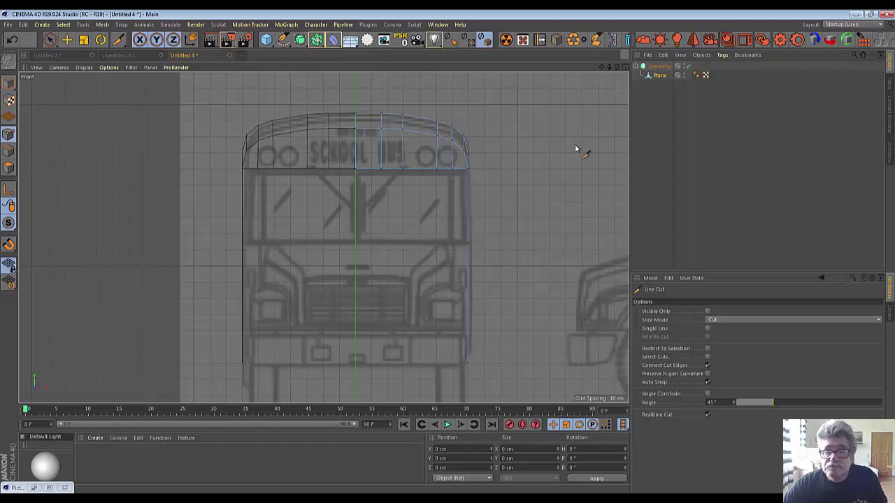
right_click(545, 142)
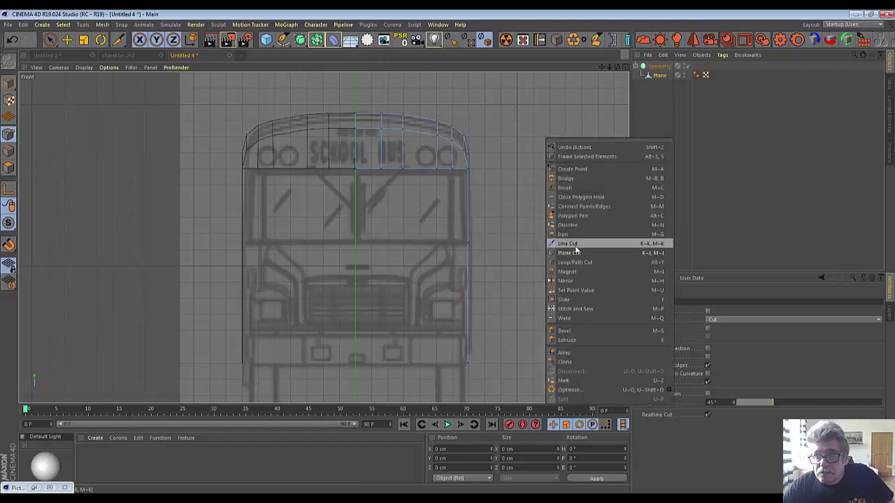
Step: Draw a narrow window-pillar polygon beside the windshield with the Polygon Pen
click(573, 215)
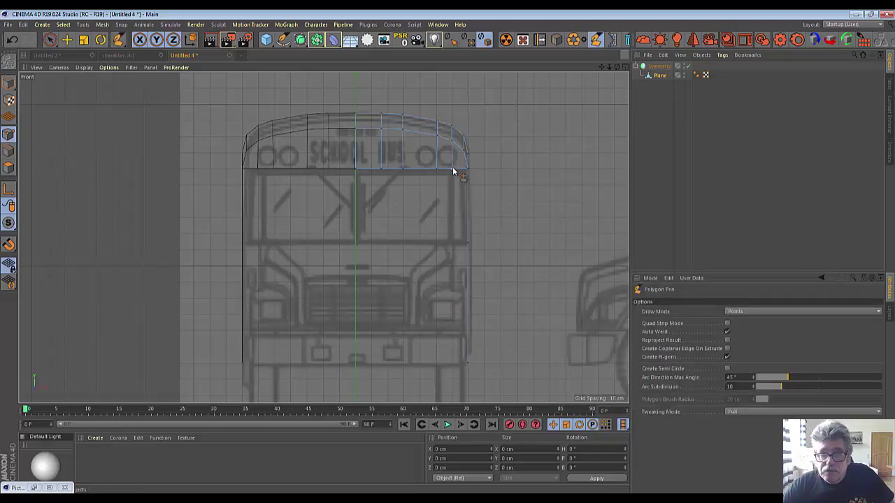
click(452, 243)
click(467, 243)
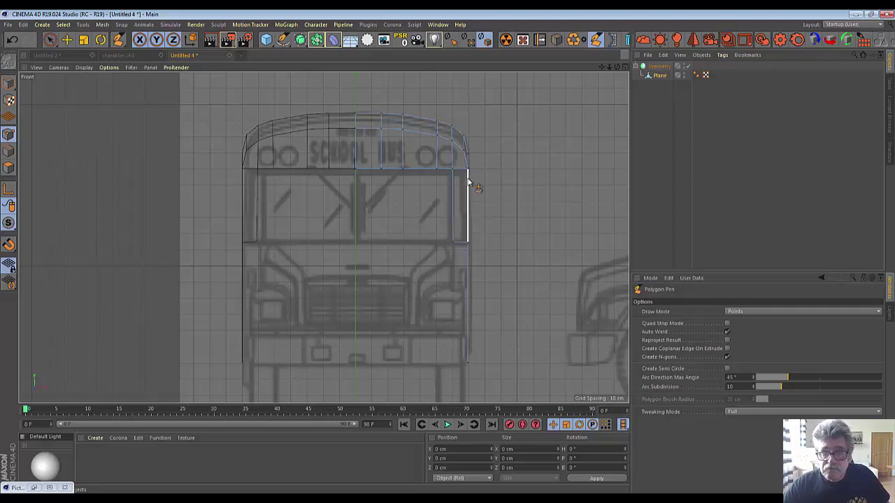
click(467, 169)
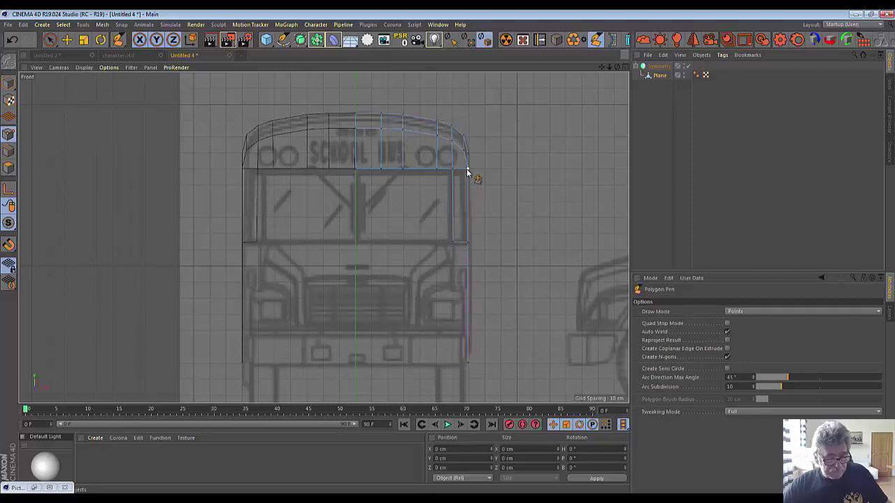
scroll(507, 257, up, 3)
scroll(505, 256, up, 2)
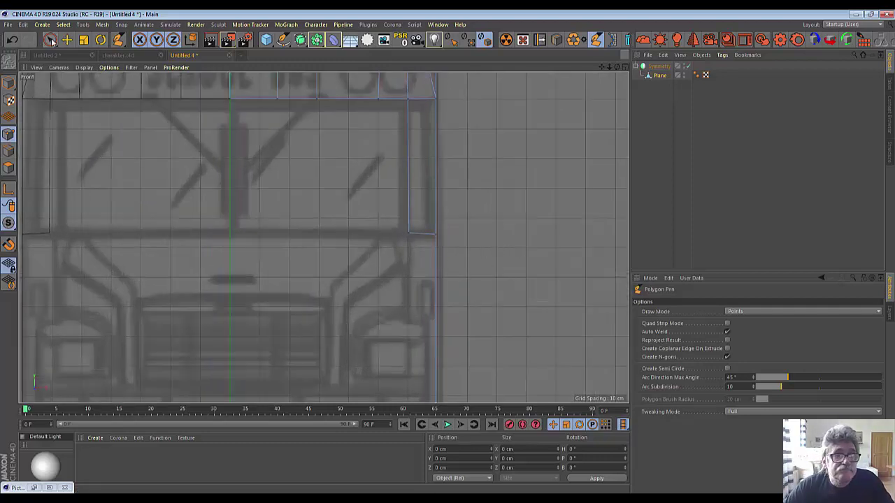
Step: Move the frame's lower-right corner point left onto the windshield edge, to X -9.365, Y 9.579 cm
drag(49, 39, 98, 59)
click(435, 234)
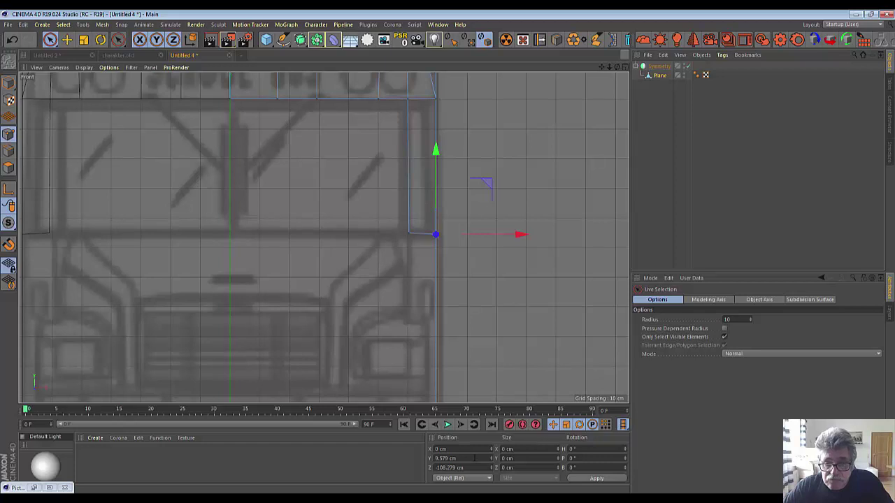
click(475, 457)
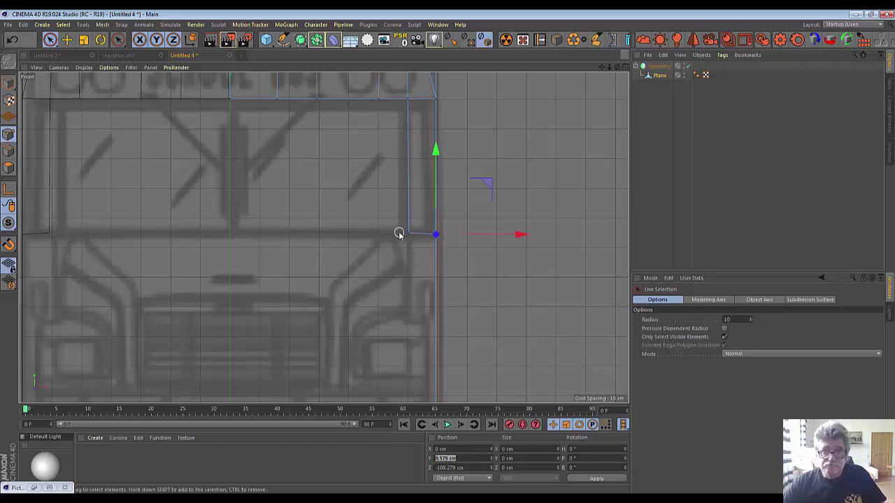
drag(435, 234, 409, 233)
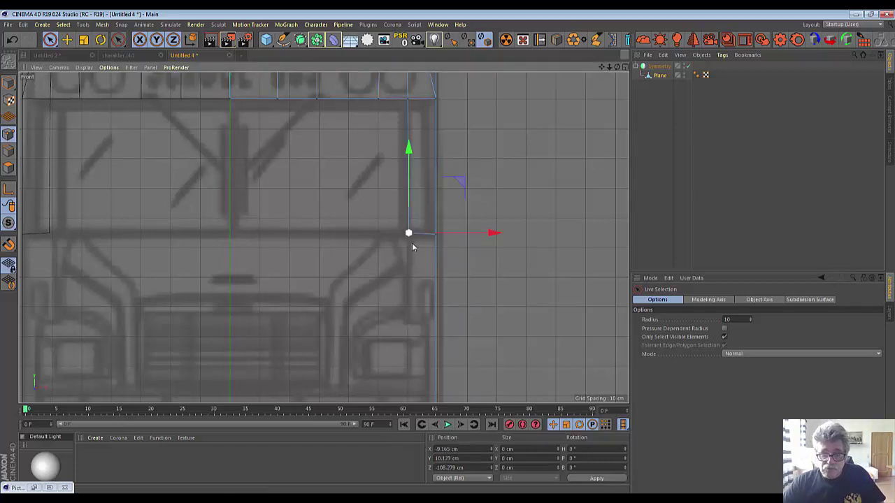
click(476, 457)
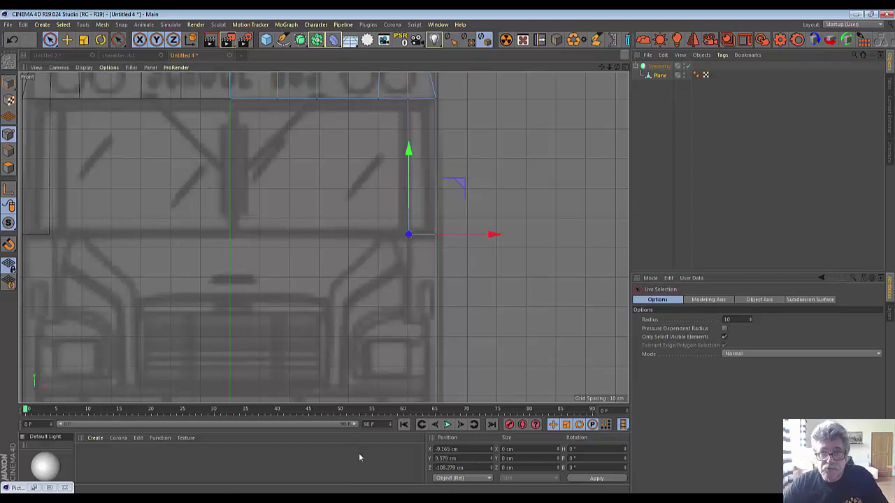
click(490, 333)
scroll(487, 305, down, 4)
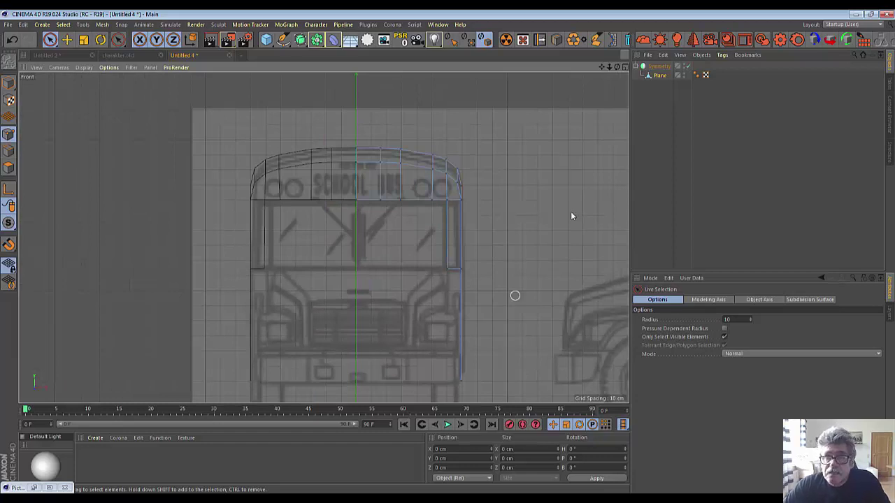
click(624, 68)
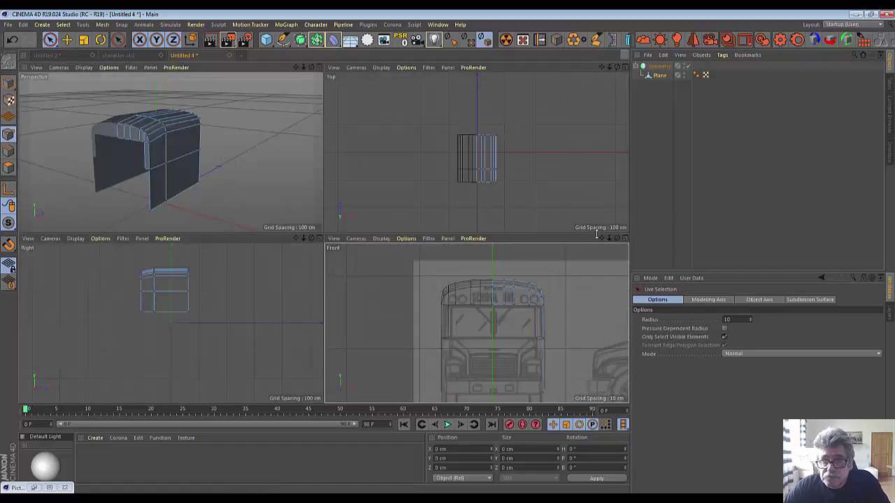
scroll(579, 260, down, 2)
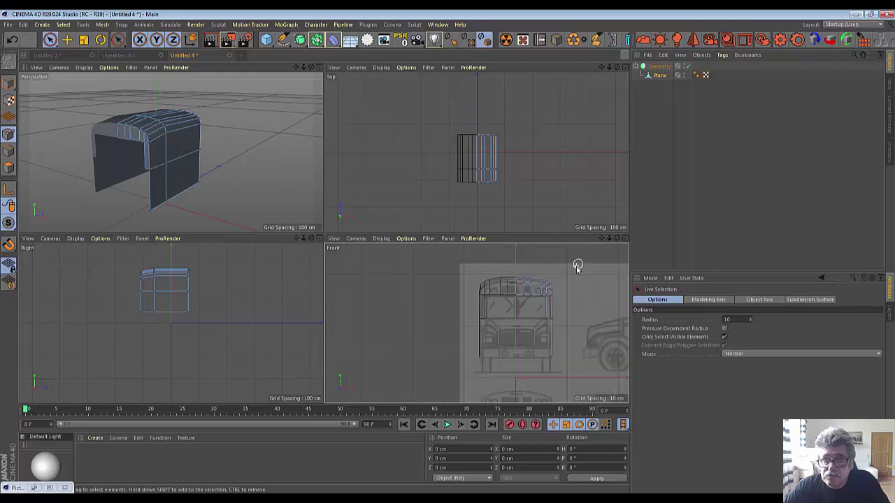
scroll(581, 248, down, 2)
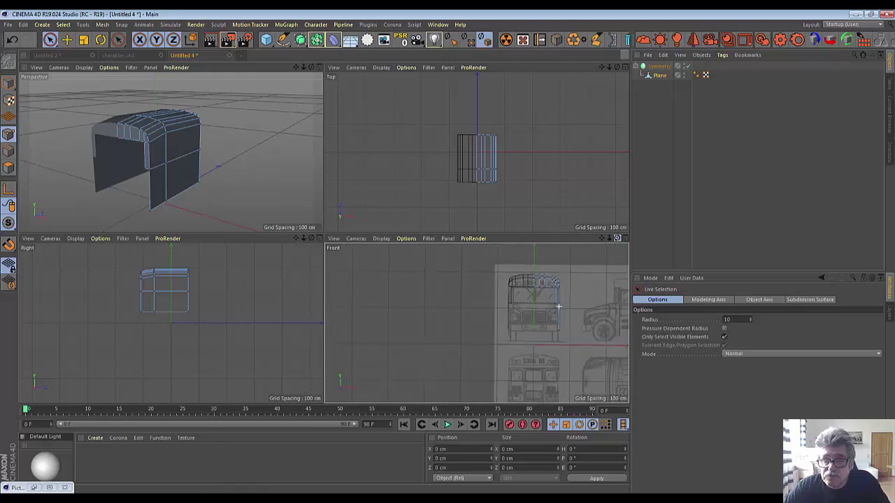
drag(616, 242, 558, 306)
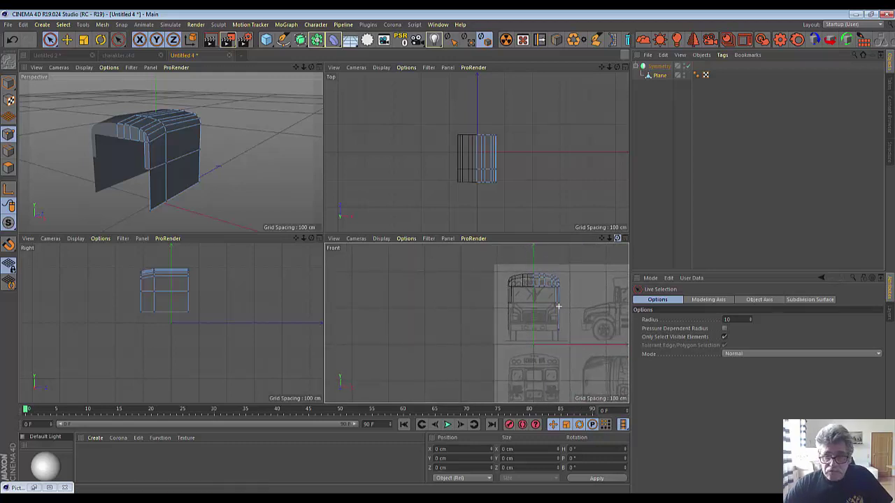
click(617, 239)
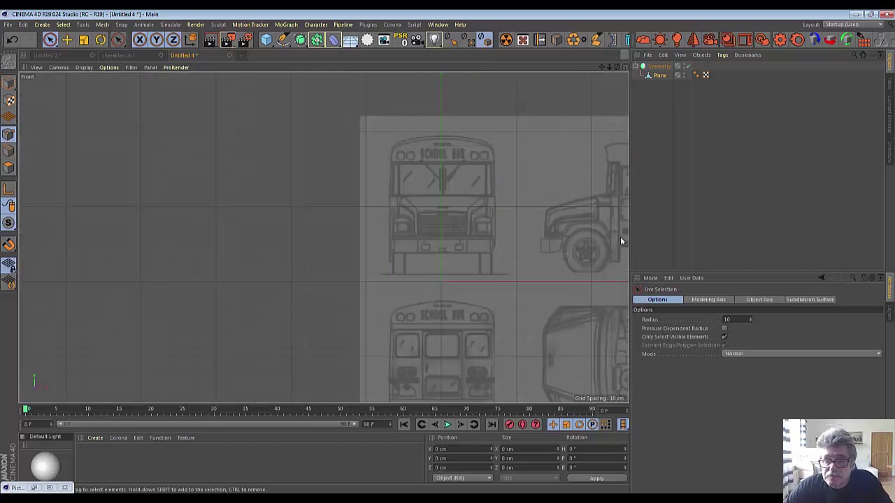
scroll(601, 239, up, 3)
scroll(590, 239, down, 3)
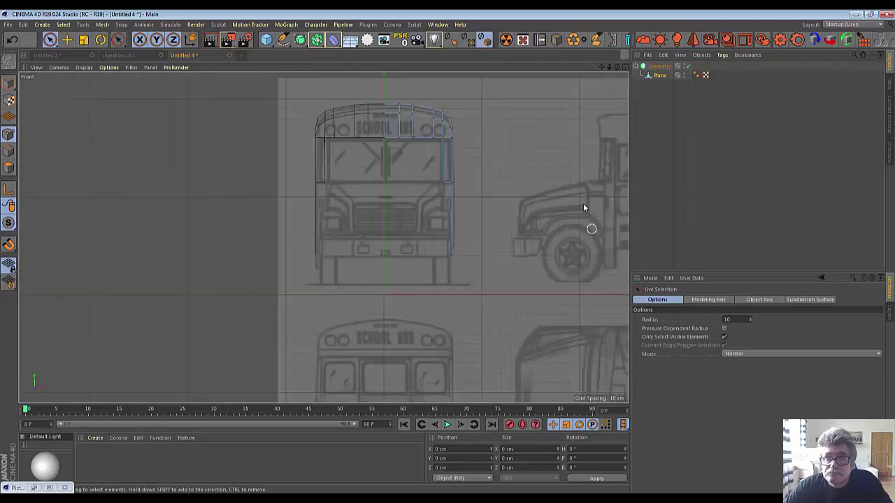
drag(602, 68, 324, 236)
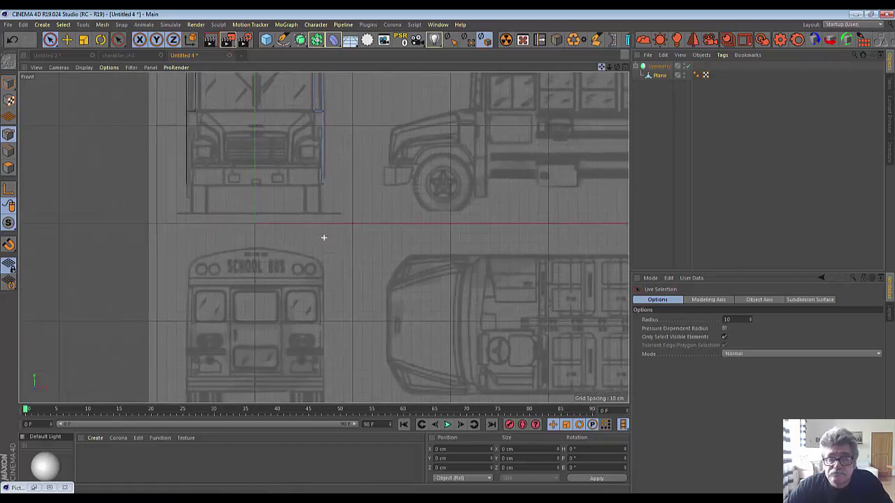
scroll(500, 348, up, 2)
scroll(500, 348, down, 2)
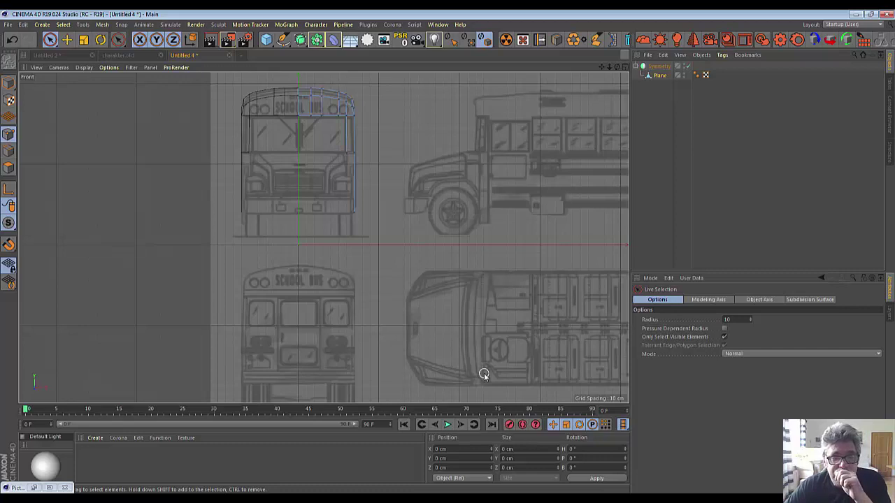
scroll(241, 234, up, 2)
scroll(244, 221, up, 2)
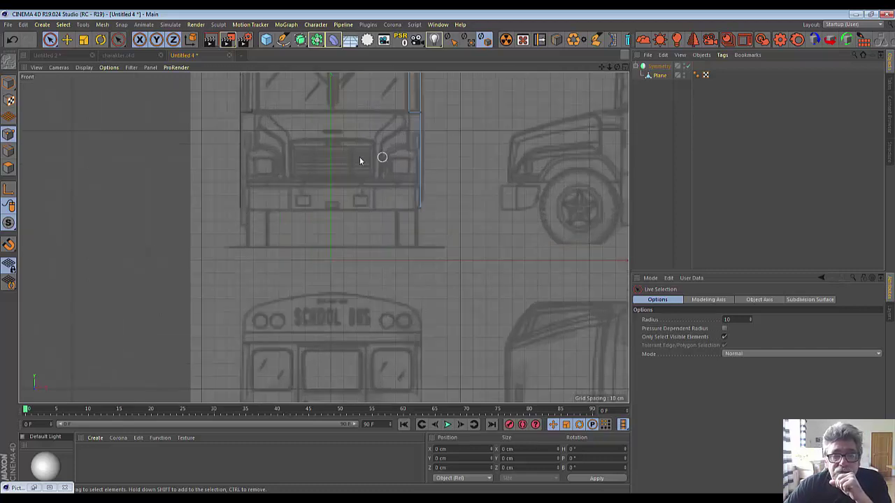
Step: Activate Line Cut and try three cuts across the bus front, cancelling each without slicing the mesh
click(191, 42)
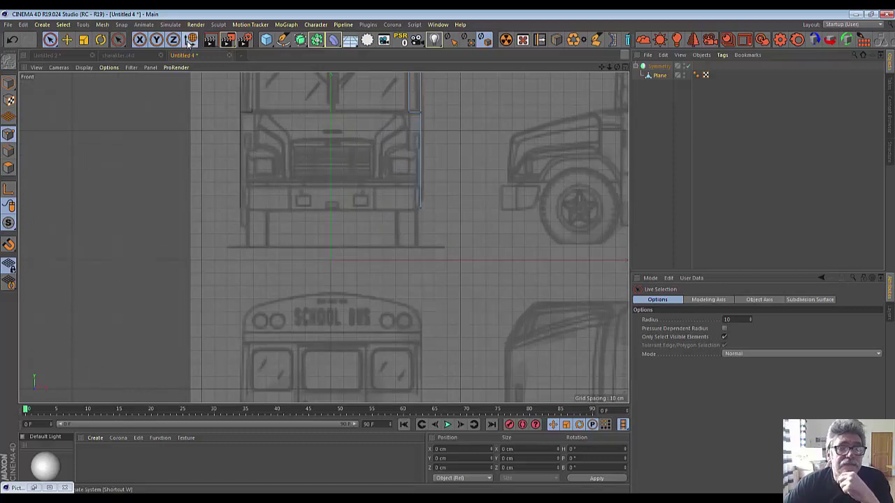
click(190, 42)
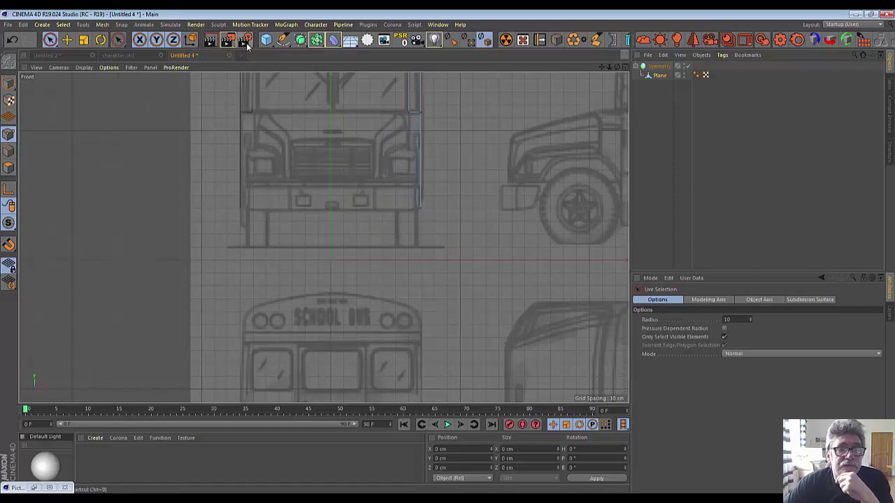
drag(121, 44, 159, 87)
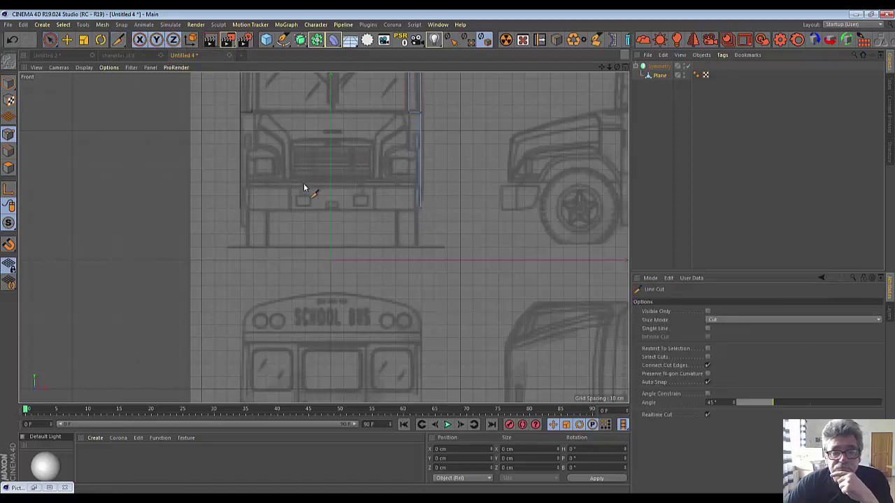
click(237, 150)
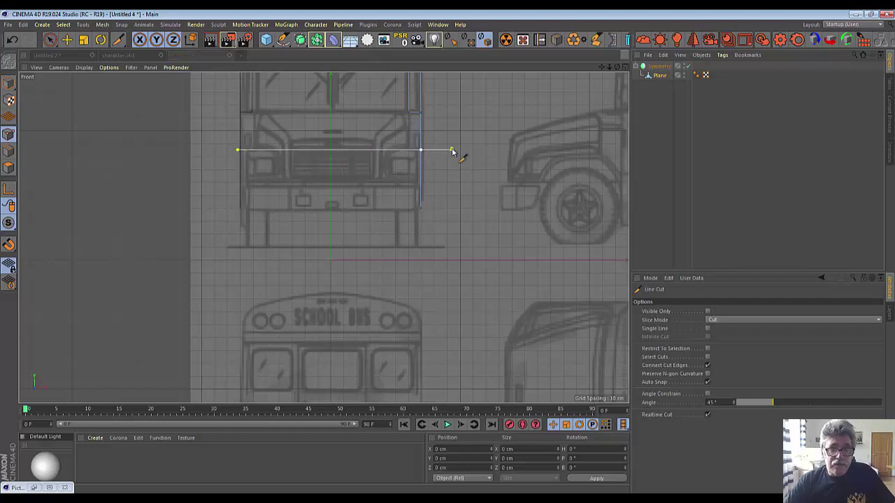
key(Escape)
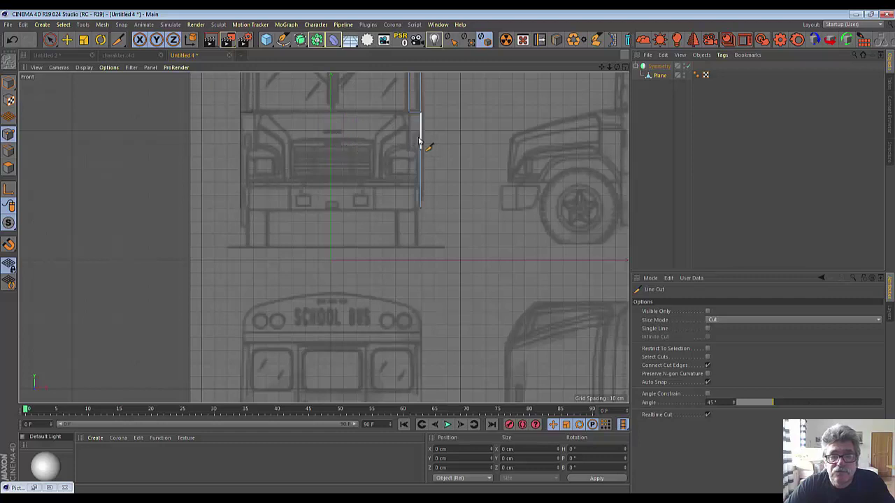
click(333, 140)
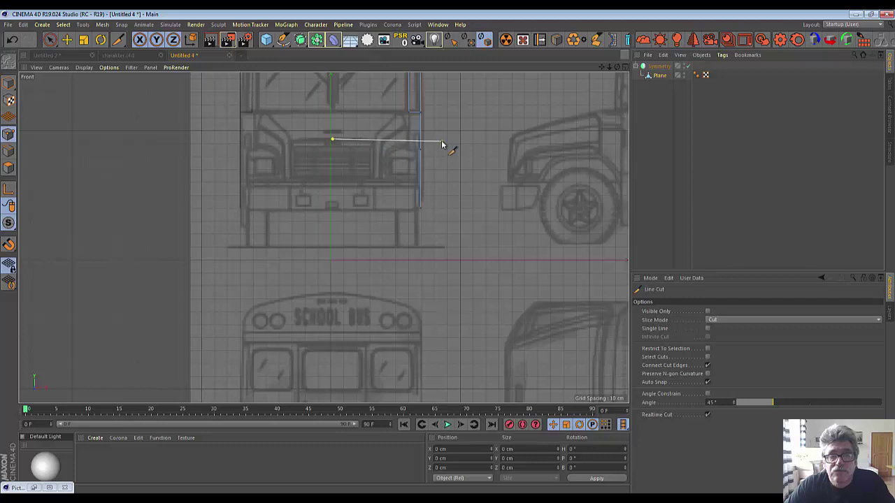
key(Escape)
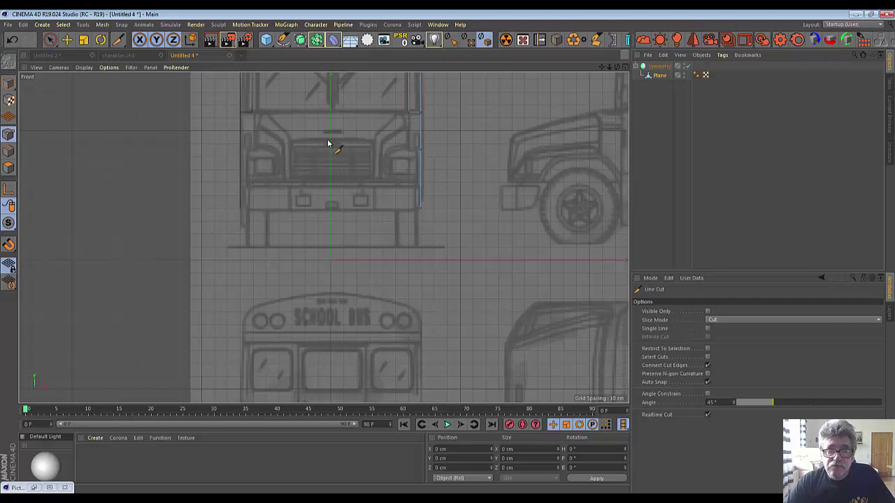
click(430, 140)
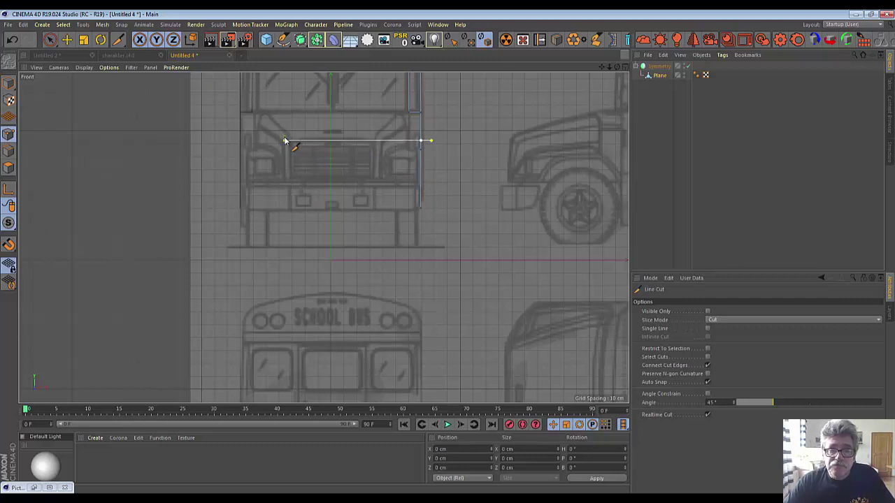
key(Escape)
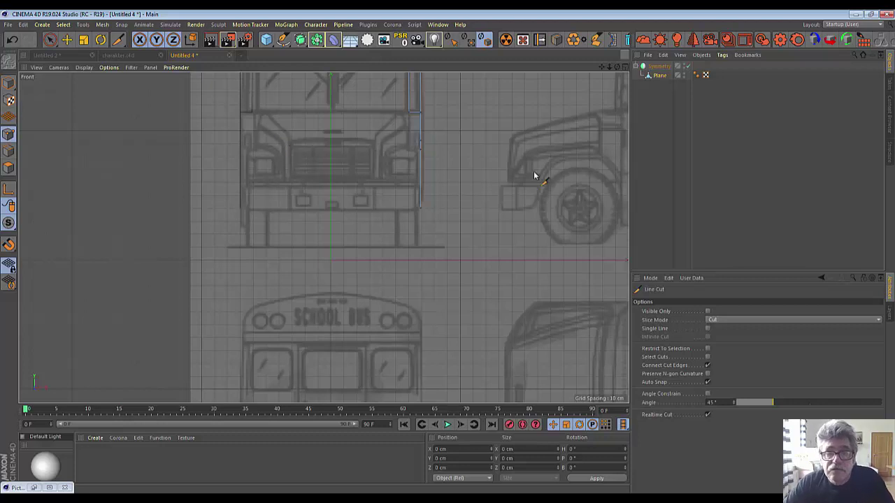
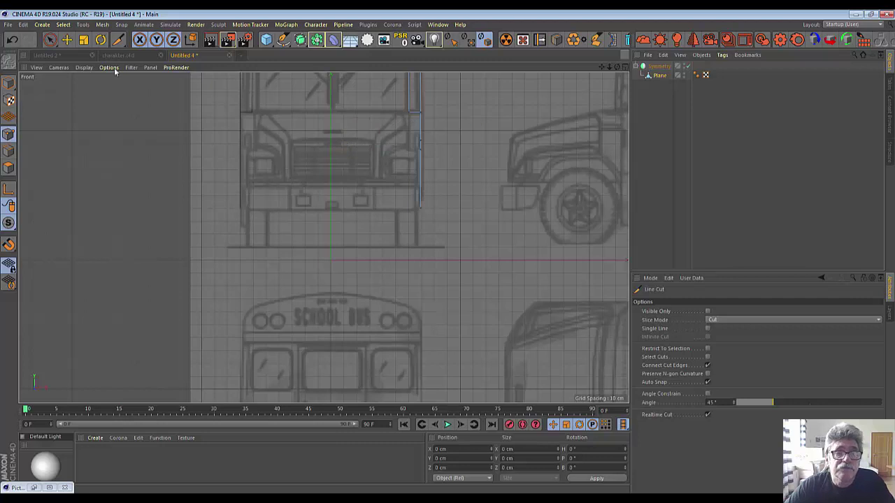
Step: Draw a four-point hood polygon with Polygon Pen from the edge vertex down to the grille's top edge
right_click(499, 110)
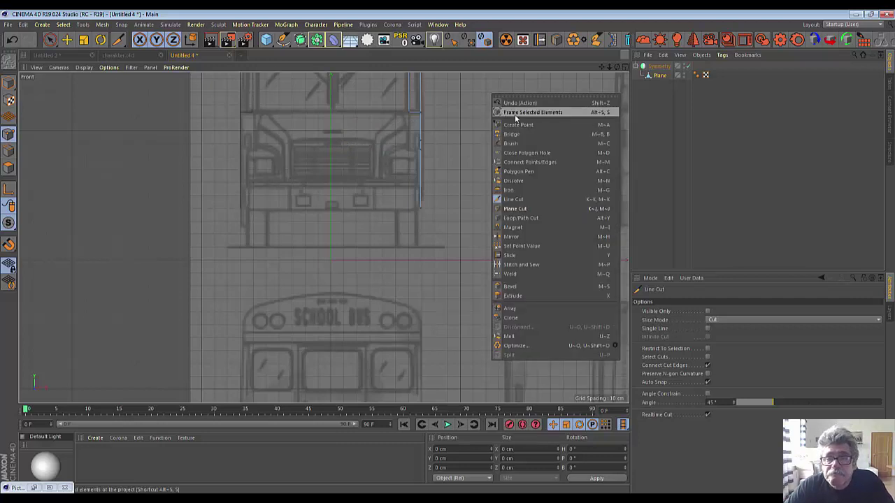
click(518, 171)
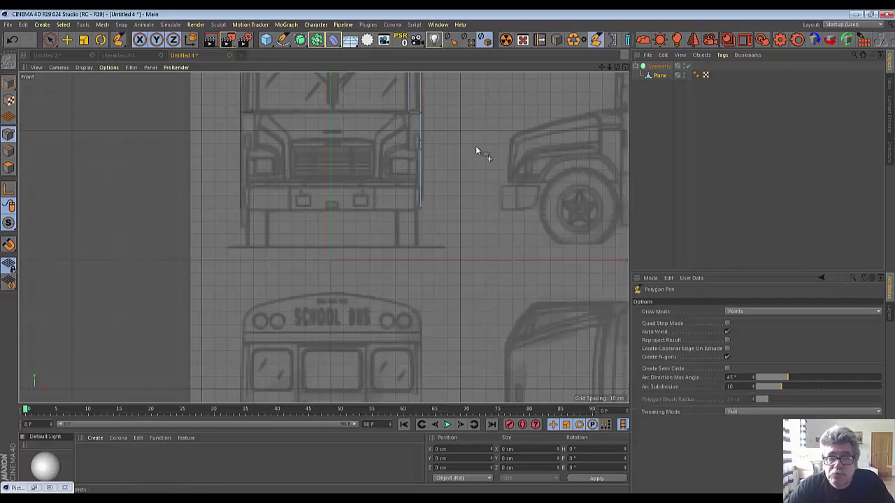
click(409, 115)
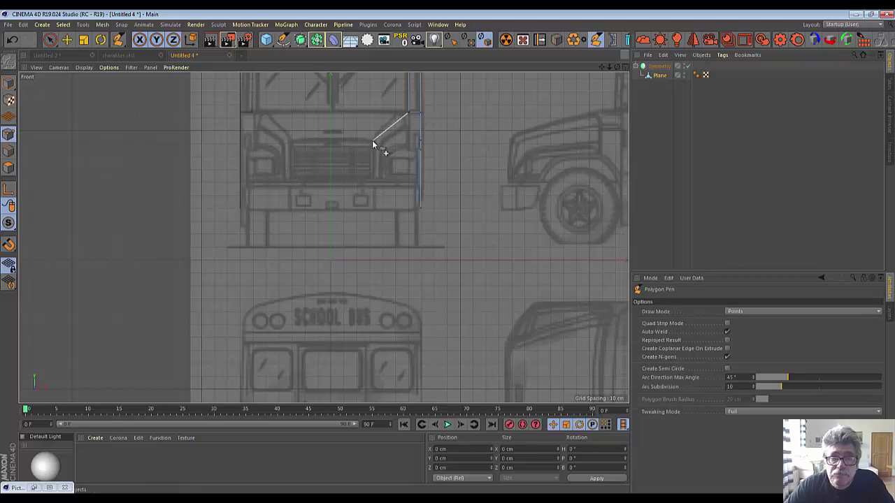
click(374, 144)
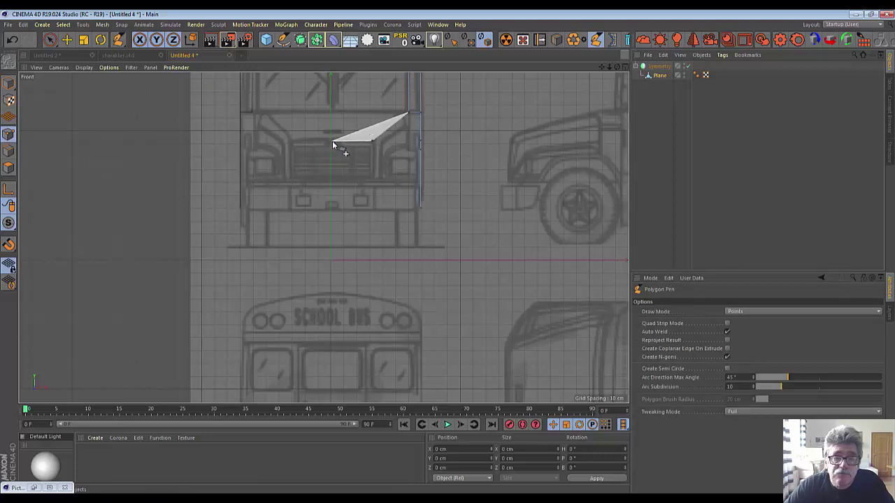
click(331, 144)
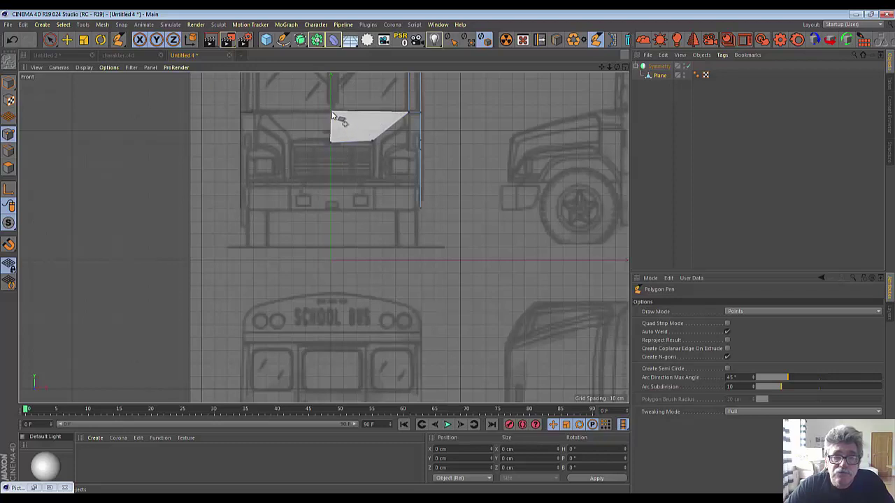
click(332, 113)
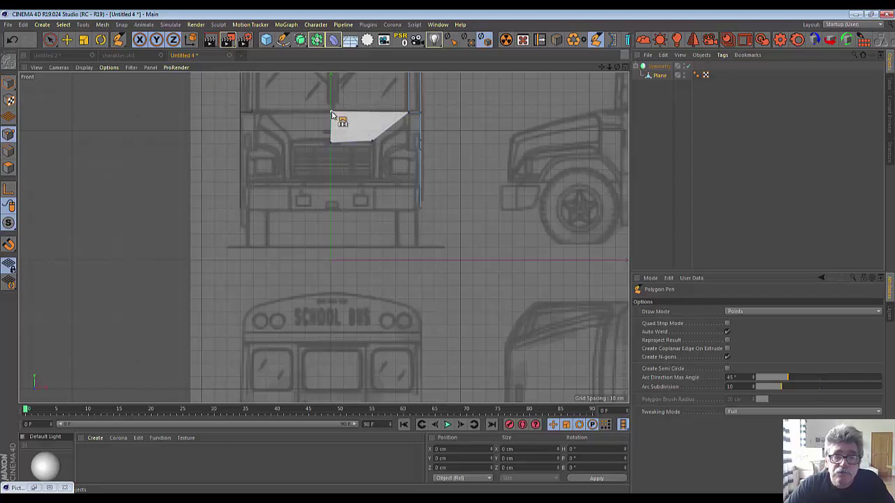
Step: Select the hood's protruding front corner point and raise it along Y to about 13 cm
click(618, 66)
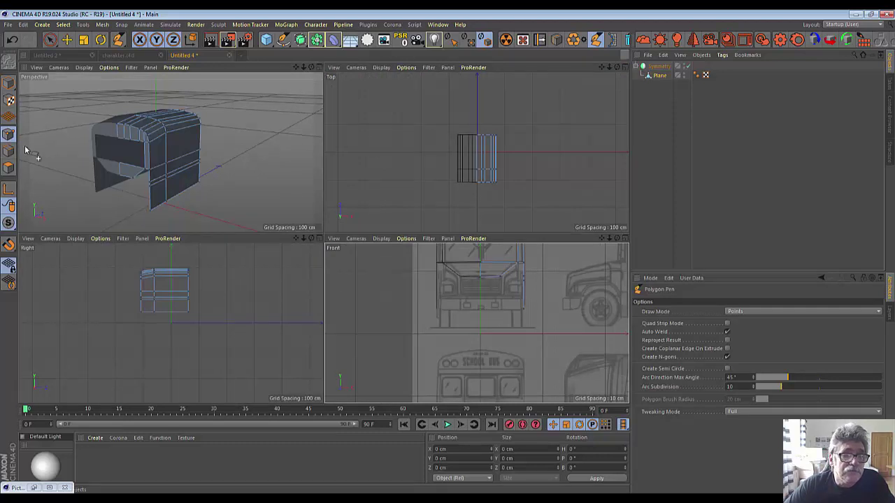
click(50, 39)
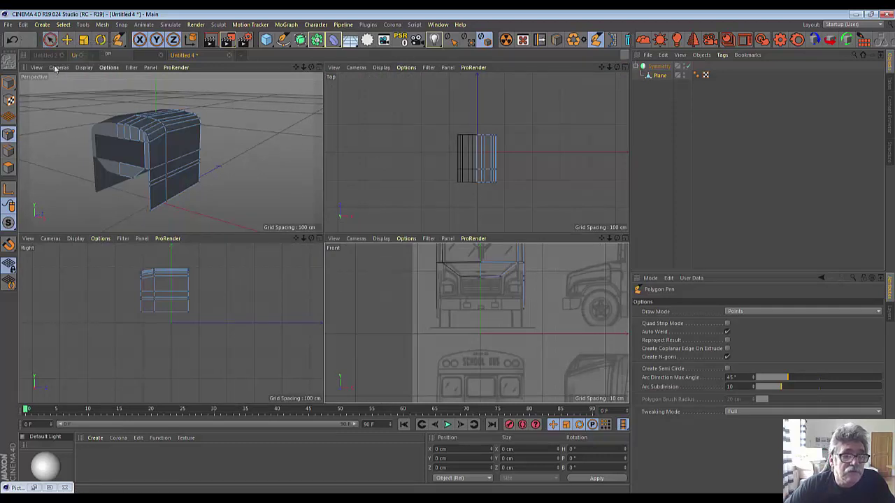
click(50, 39)
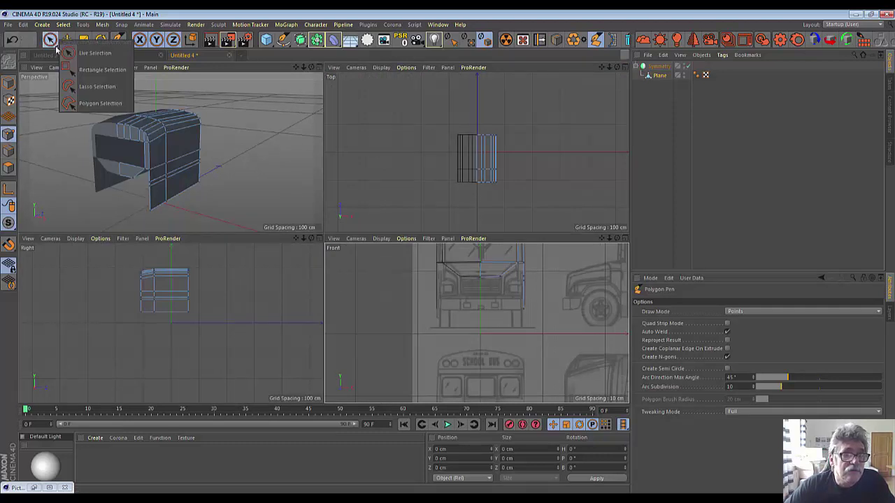
click(64, 68)
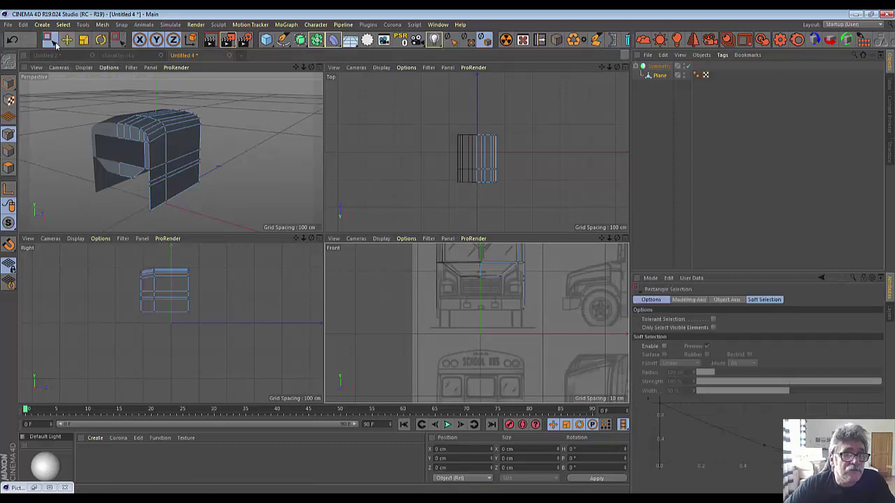
click(55, 42)
click(58, 53)
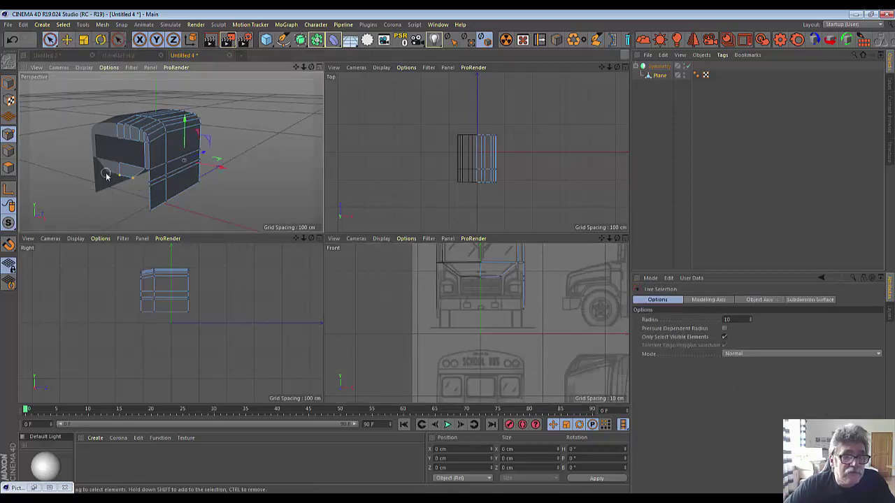
click(84, 169)
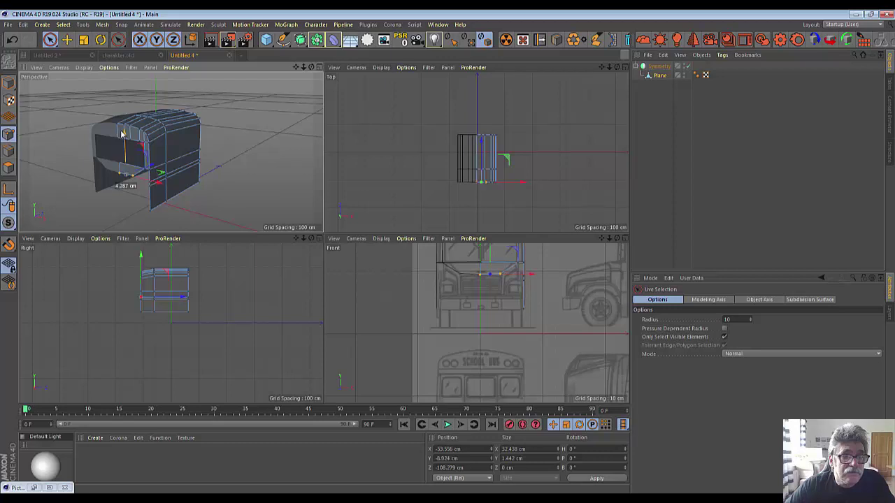
mouse_move(122, 133)
mouse_down()
mouse_move(108, 139)
mouse_move(145, 171)
mouse_move(129, 176)
mouse_up()
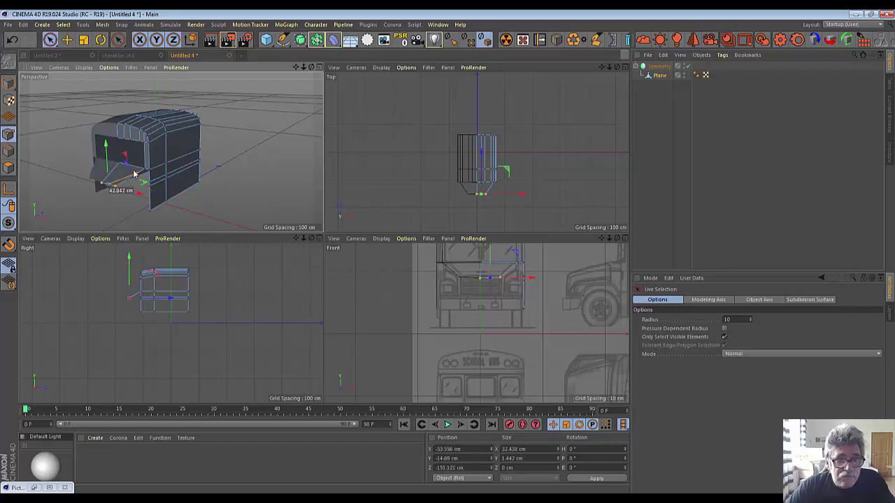
drag(128, 266, 119, 259)
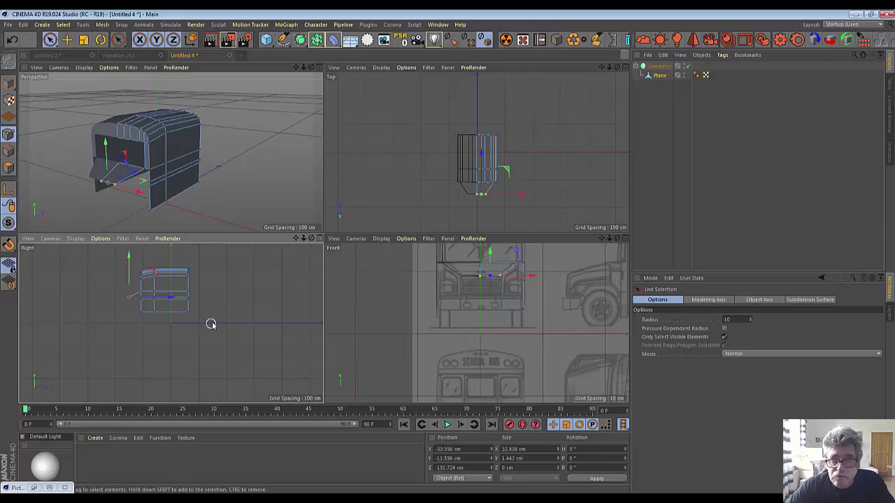
Step: In the enlarged front view, slide the selected hood points left onto the centre line
click(624, 238)
scroll(550, 239, down, 1)
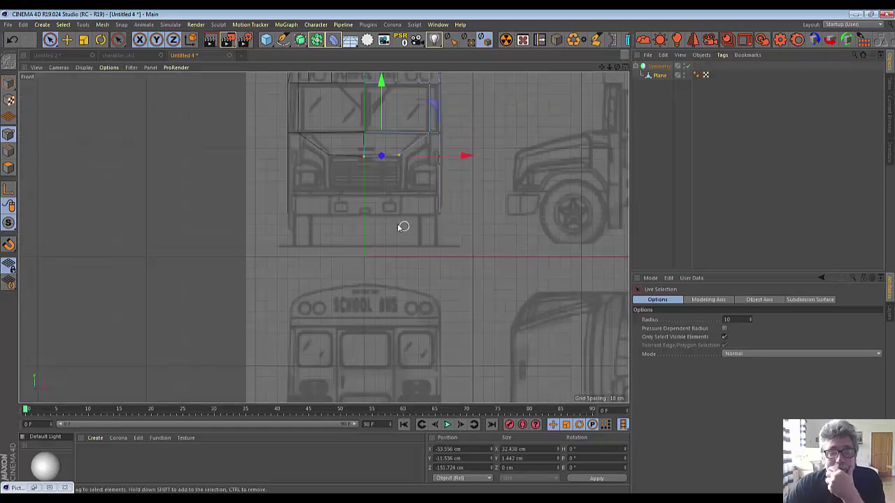
drag(365, 159, 348, 158)
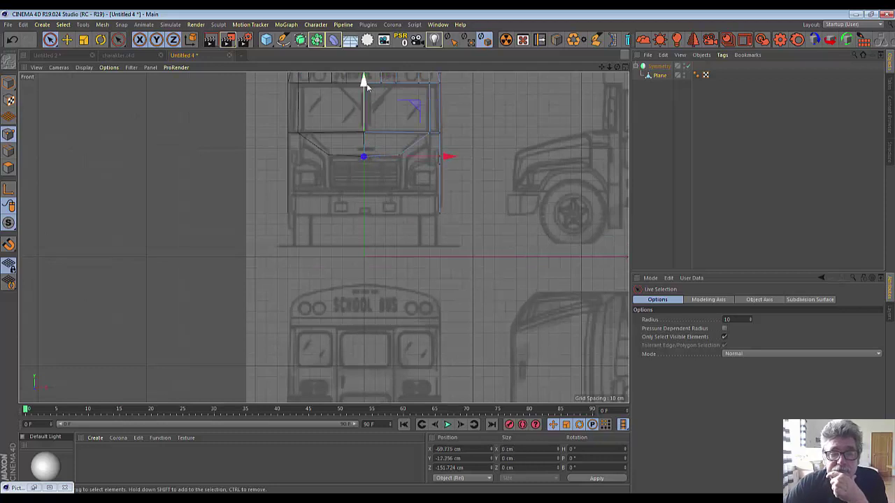
drag(366, 82, 365, 84)
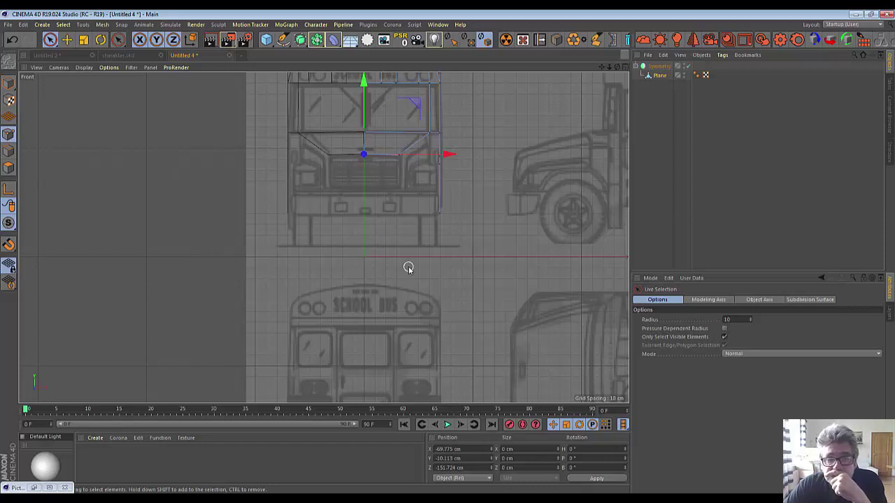
scroll(463, 194, up, 2)
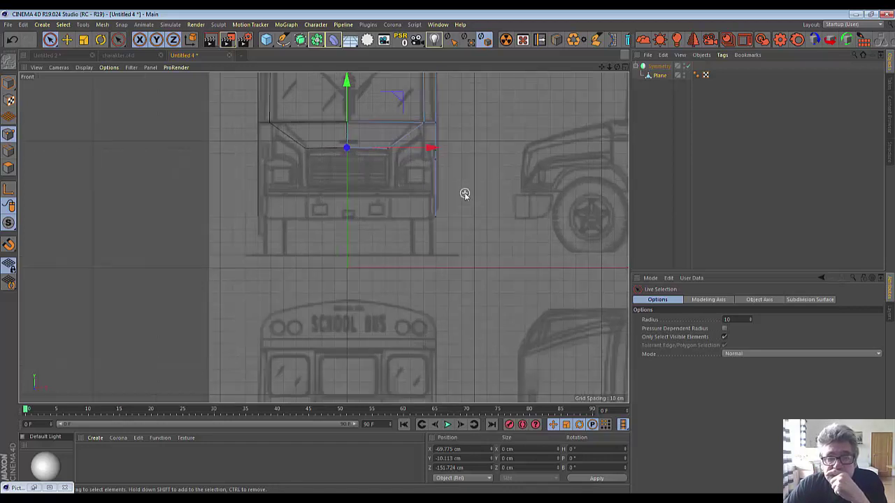
scroll(464, 193, up, 2)
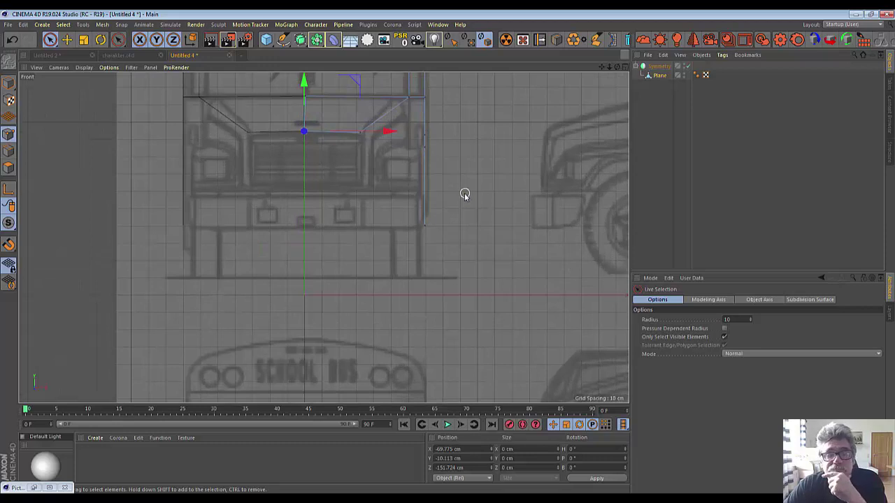
Step: Draw a triangular Polygon Pen panel filling the hood's upper outer corner
right_click(496, 141)
click(536, 224)
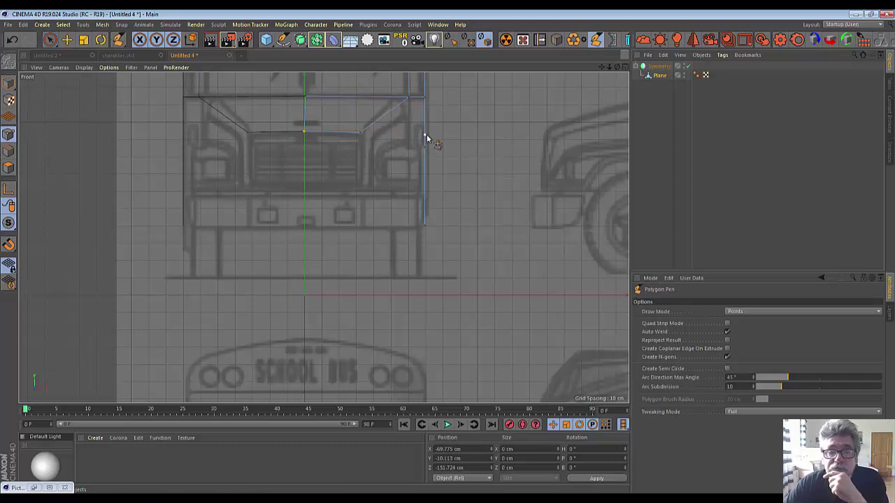
click(425, 136)
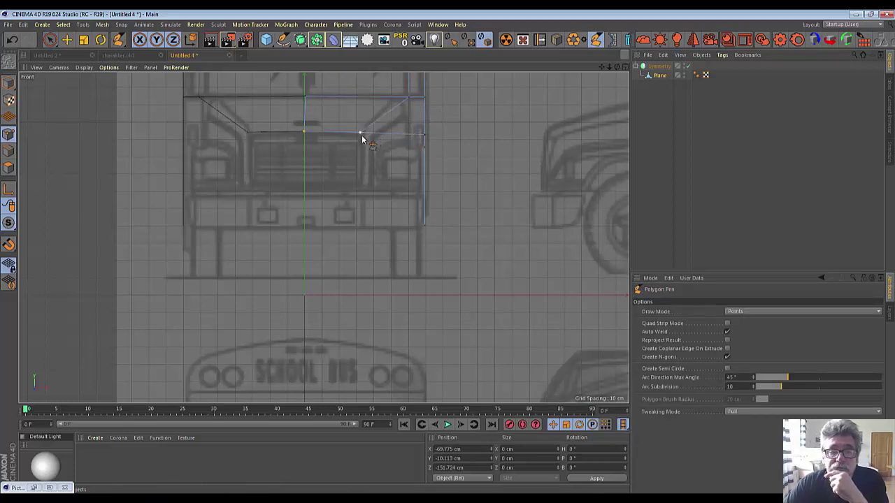
click(410, 100)
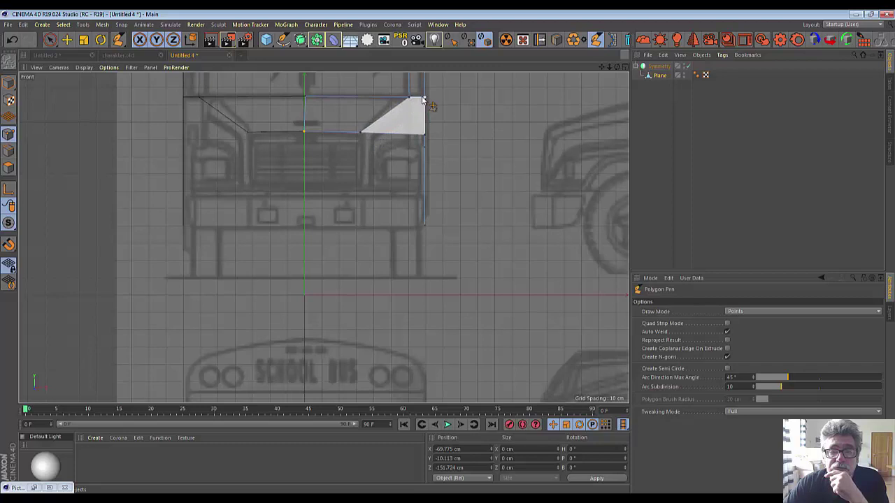
click(422, 100)
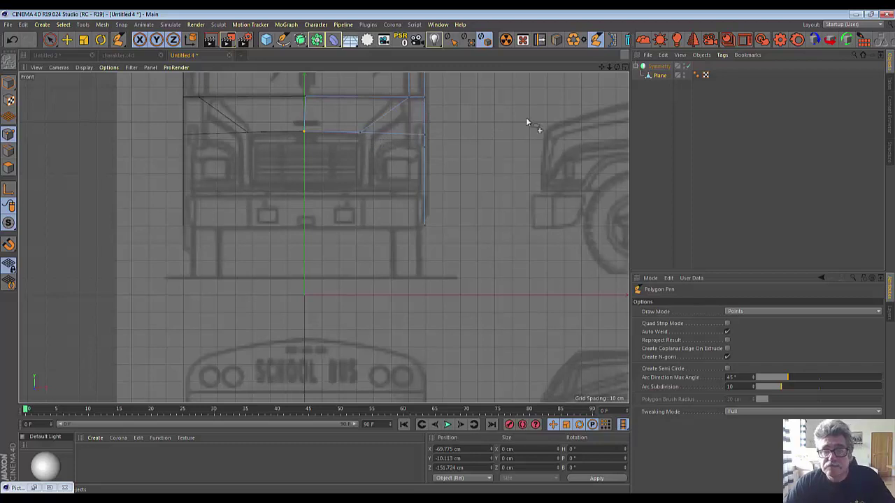
click(625, 67)
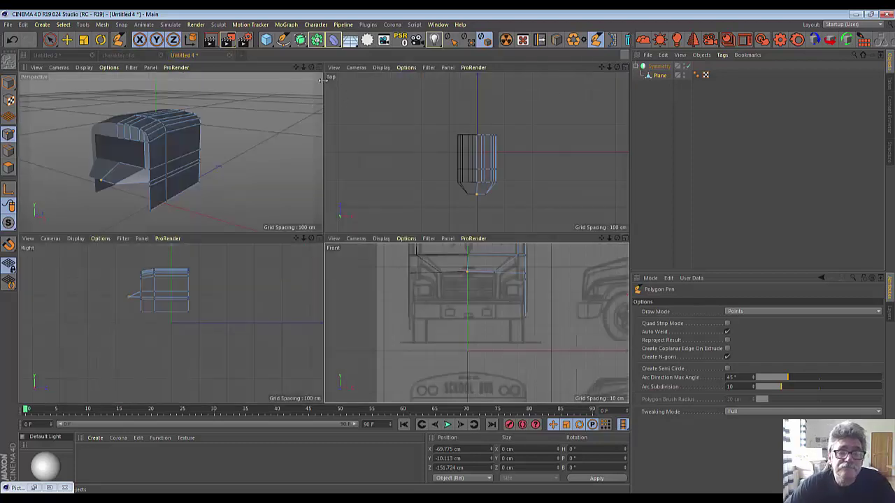
Step: Enlarge the perspective view, zoom and orbit to a new angle, and select the Symmetry object
click(320, 68)
scroll(185, 271, up, 2)
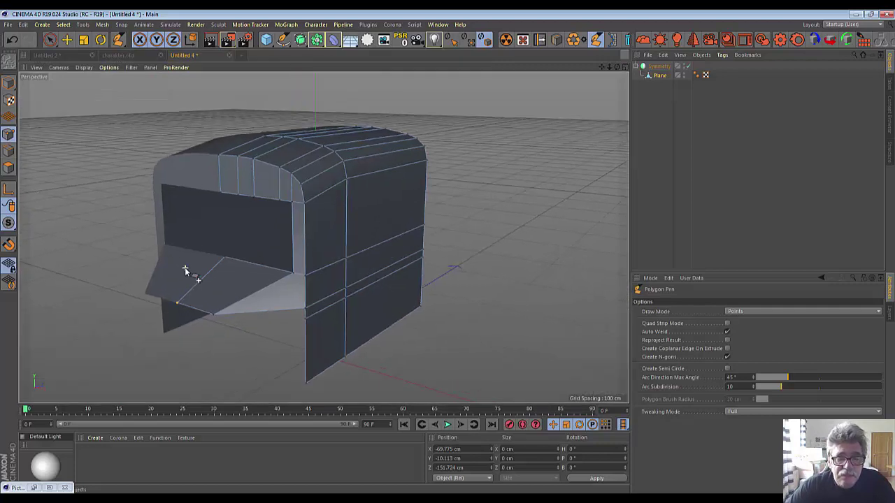
scroll(185, 271, up, 2)
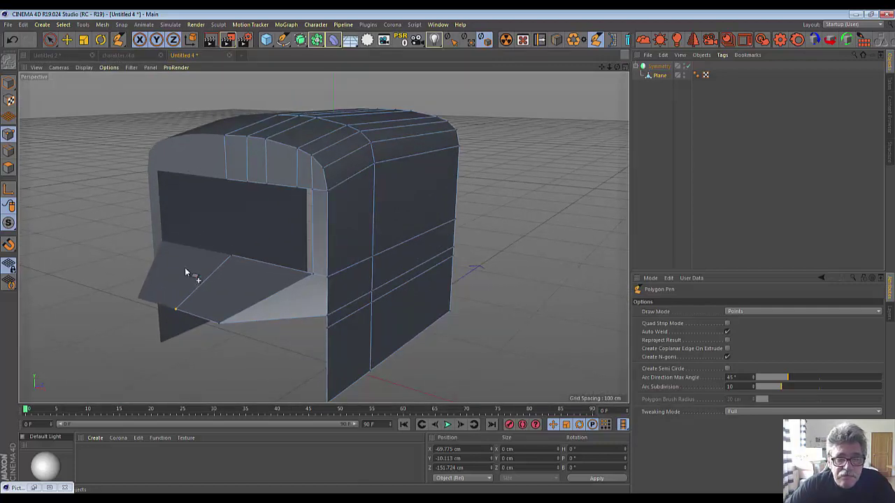
scroll(185, 271, down, 2)
scroll(186, 271, down, 1)
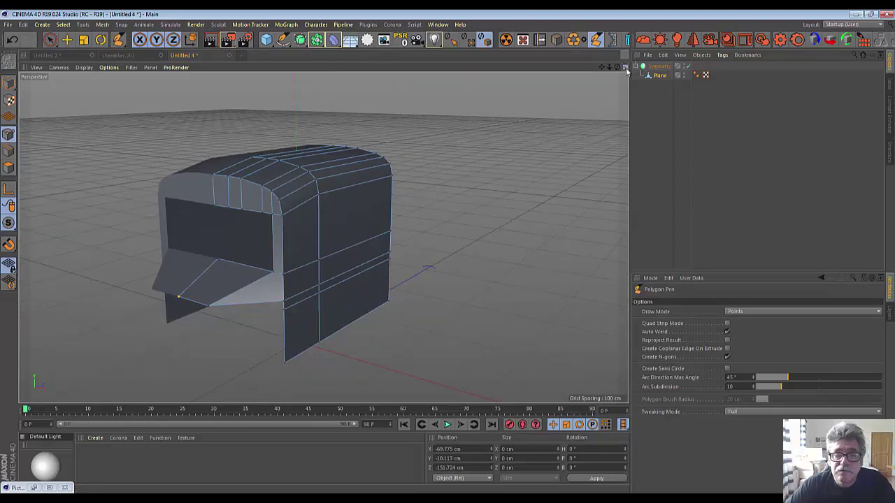
drag(617, 67, 178, 297)
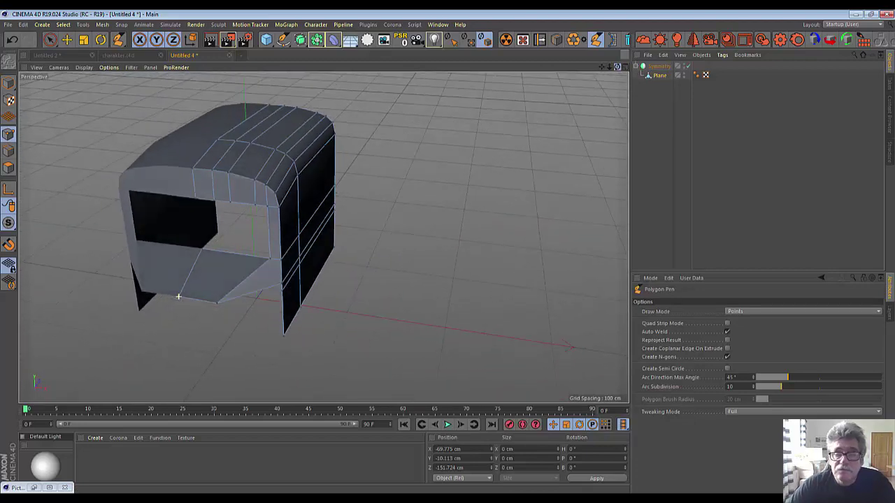
click(659, 66)
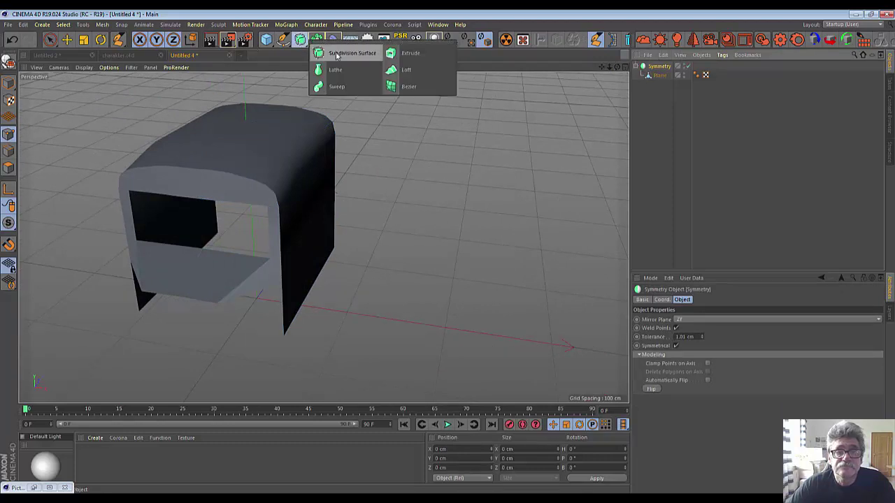
Step: Set the Subdivision Surface editor level to 1 and move Symmetry out from under it
alt+click(329, 55)
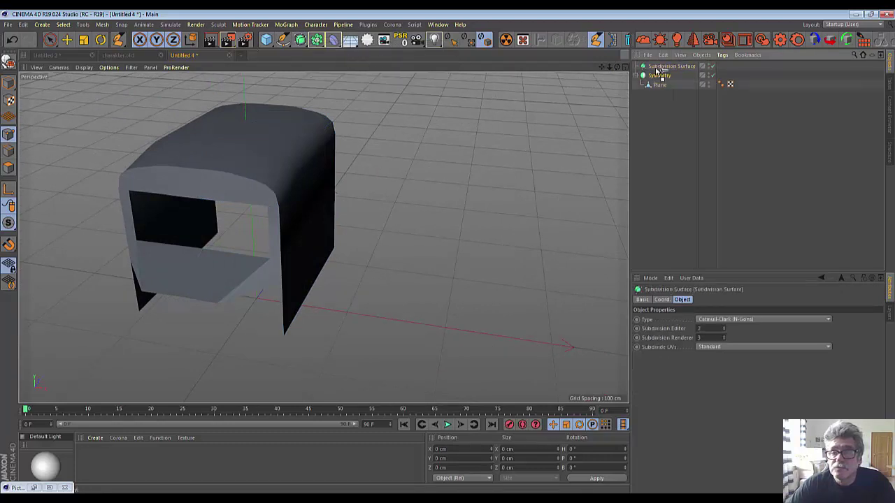
drag(657, 75, 660, 67)
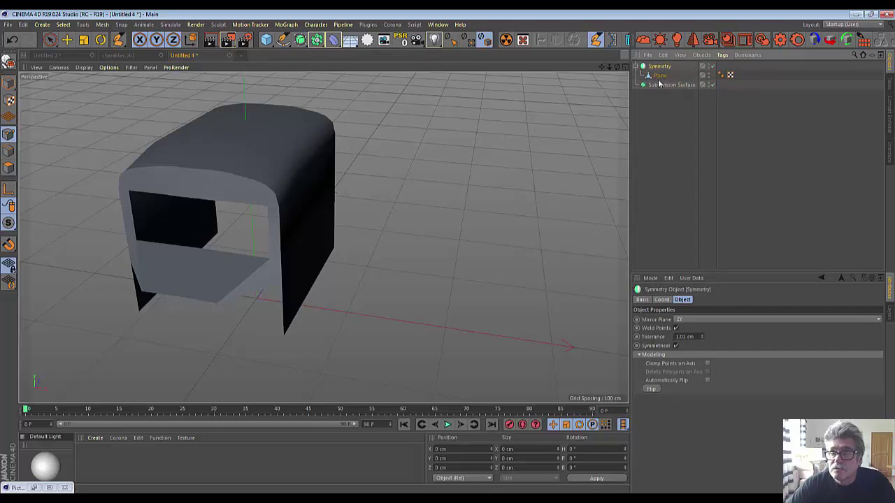
drag(657, 83, 657, 68)
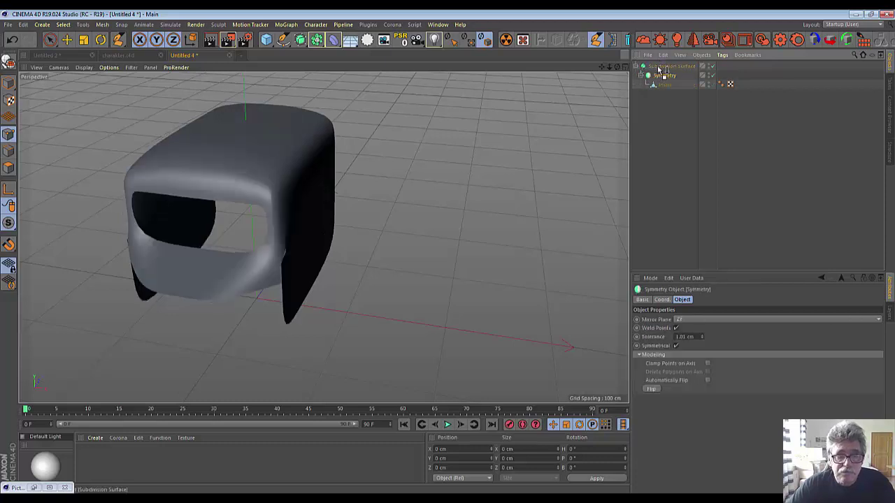
scroll(557, 138, down, 1)
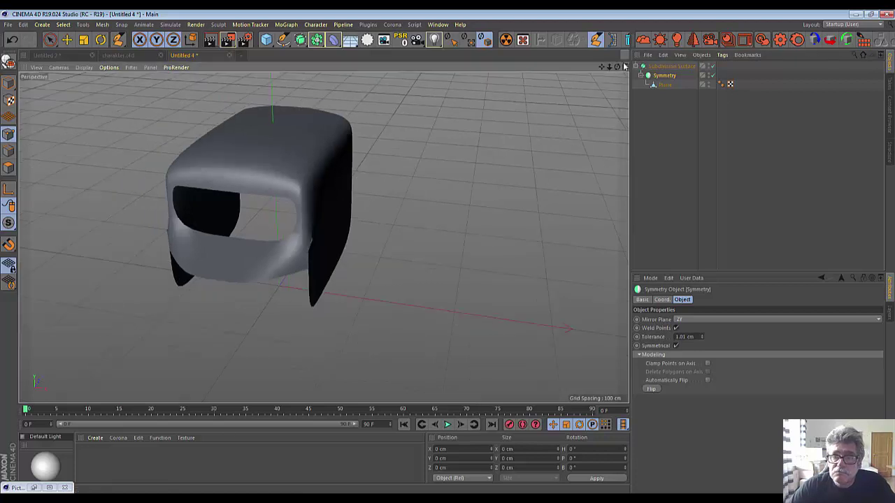
drag(618, 68, 277, 286)
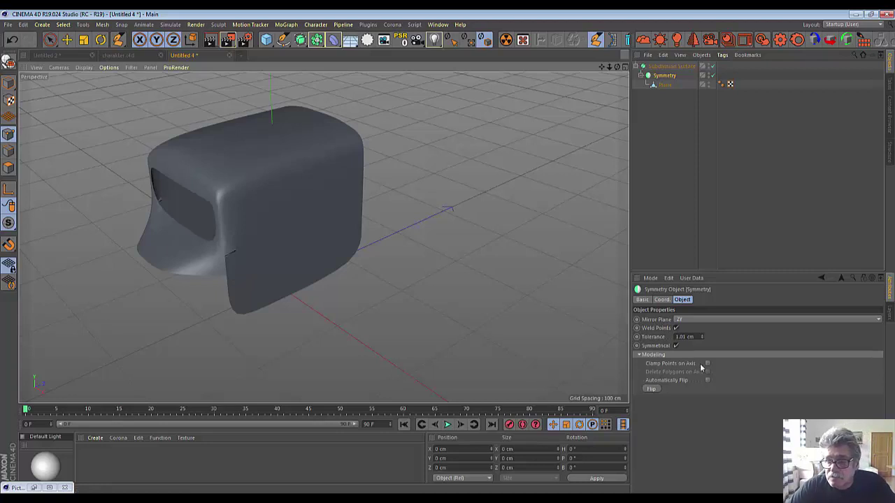
click(672, 67)
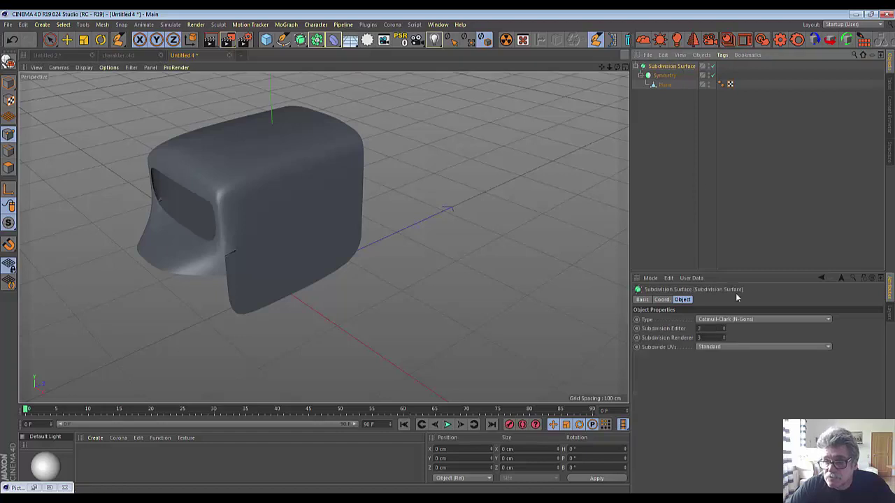
click(723, 333)
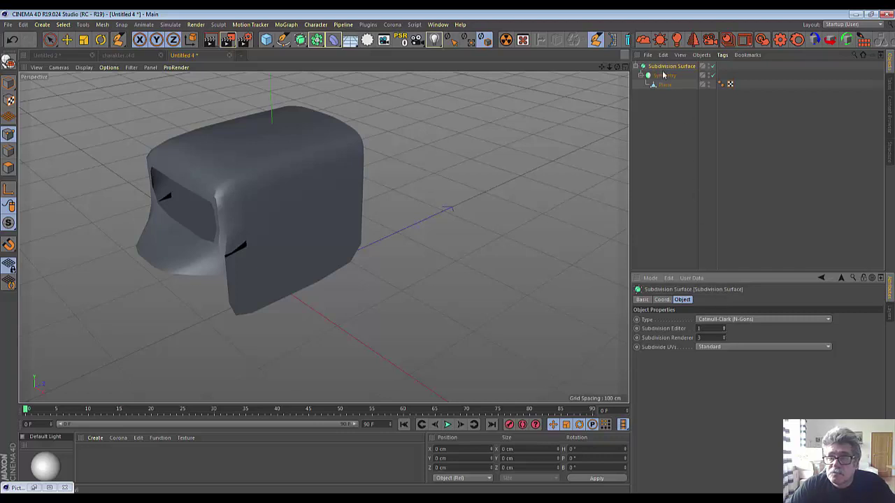
mouse_move(662, 75)
mouse_down()
mouse_move(662, 67)
mouse_move(669, 86)
mouse_up()
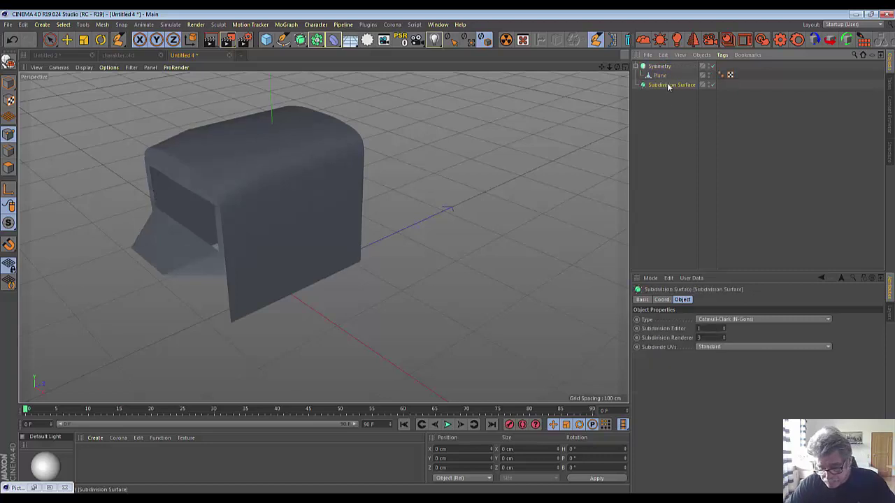
Step: Delete the Subdivision Surface, select the Plane and zoom in, then restore the four-view layout
key(Delete)
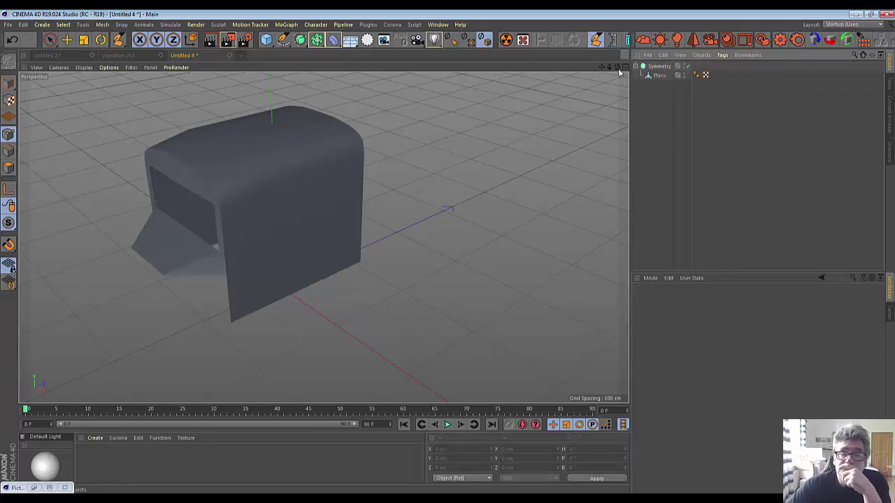
drag(617, 70, 580, 59)
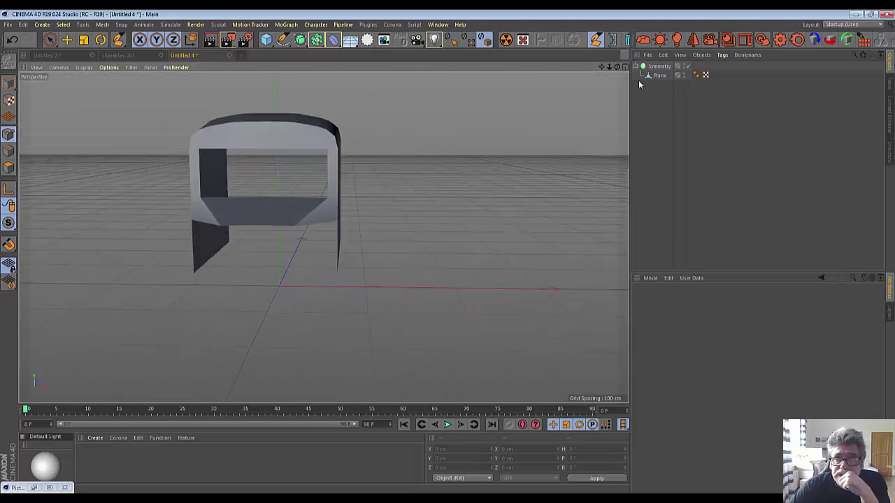
click(660, 76)
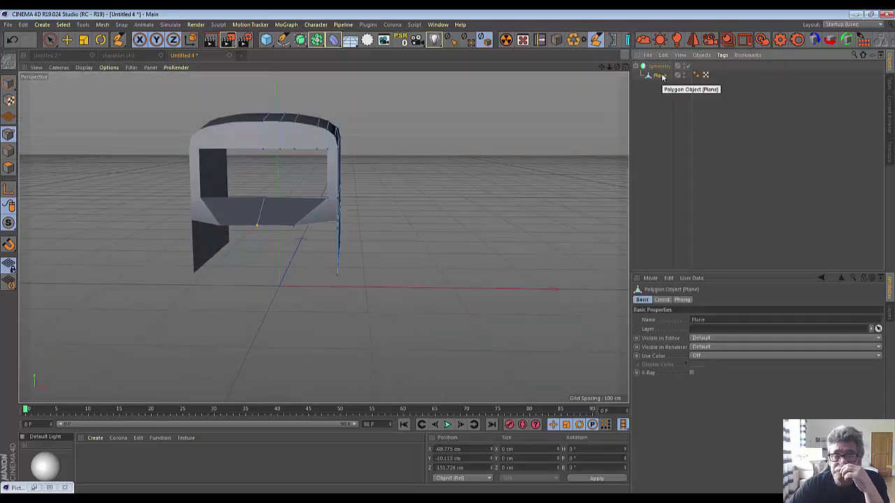
scroll(368, 325, up, 2)
scroll(367, 325, up, 2)
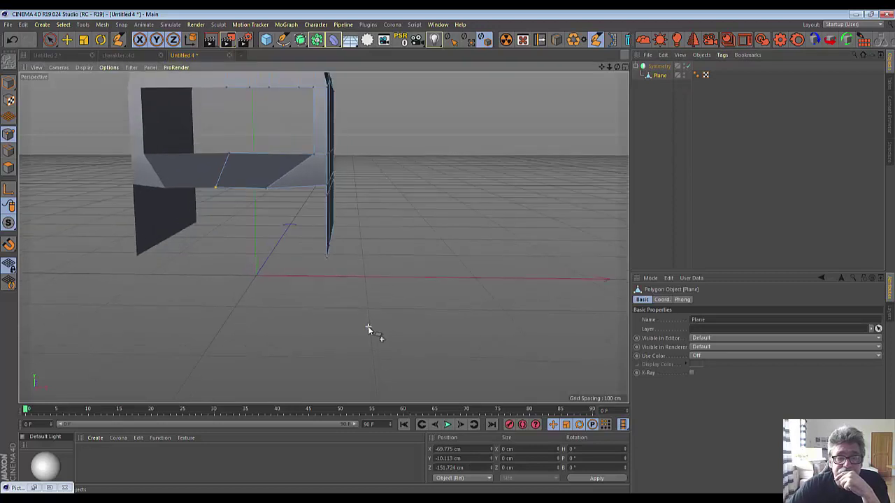
scroll(367, 326, up, 3)
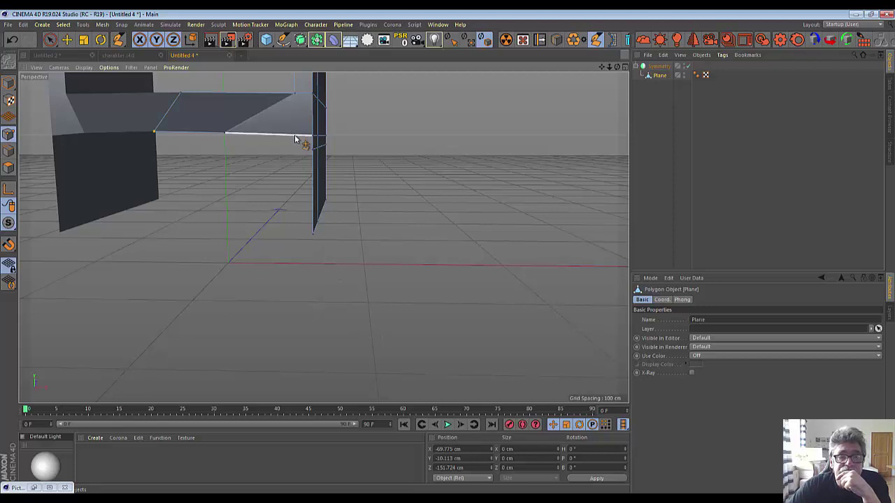
click(624, 69)
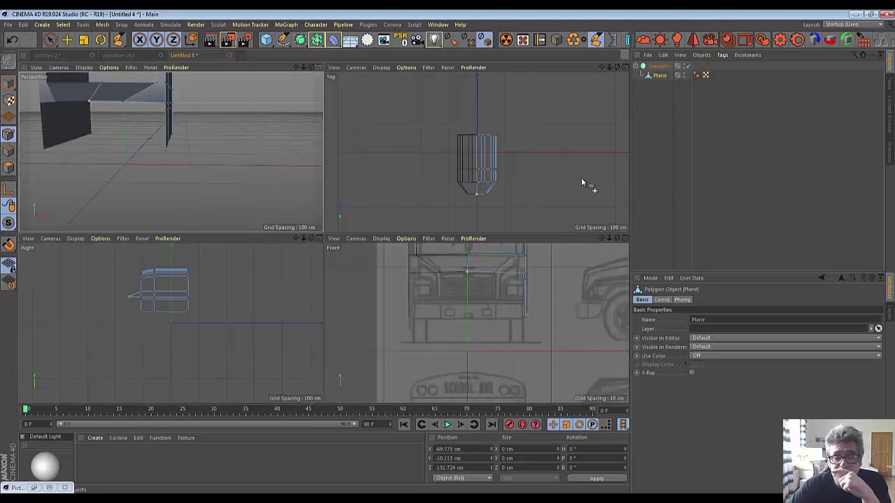
Step: Select the outer side-panel vertex on the hood line and nudge it up to about -11.4 cm on Y
click(624, 239)
scroll(495, 245, up, 2)
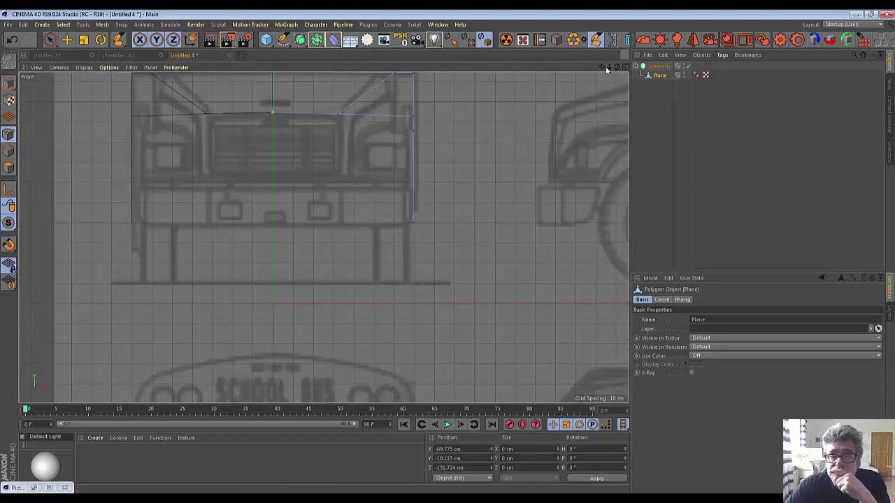
drag(606, 69, 470, 181)
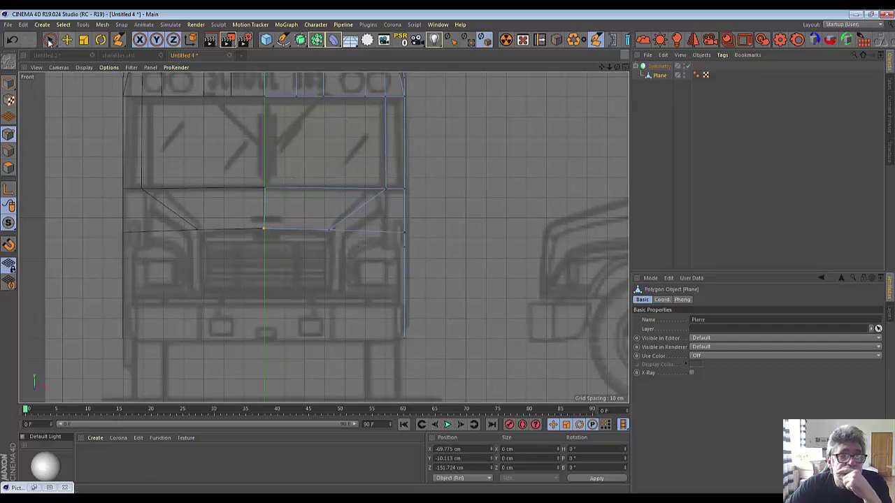
drag(49, 40, 98, 61)
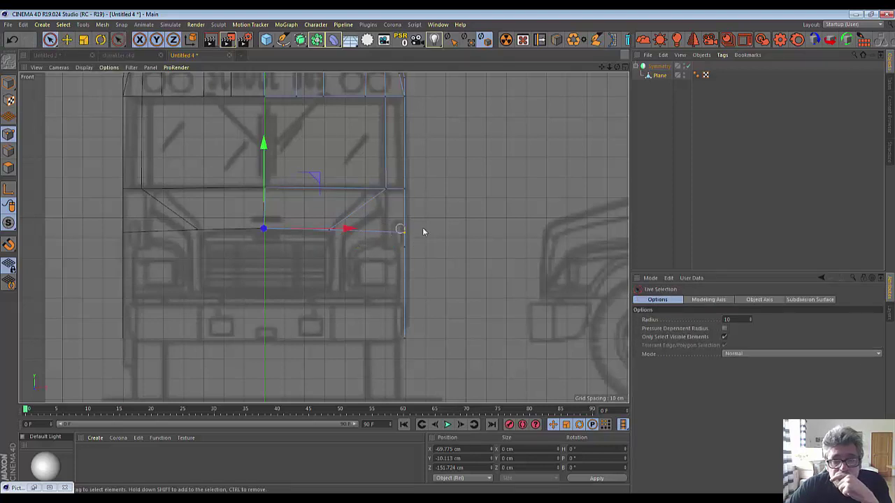
click(401, 230)
click(410, 145)
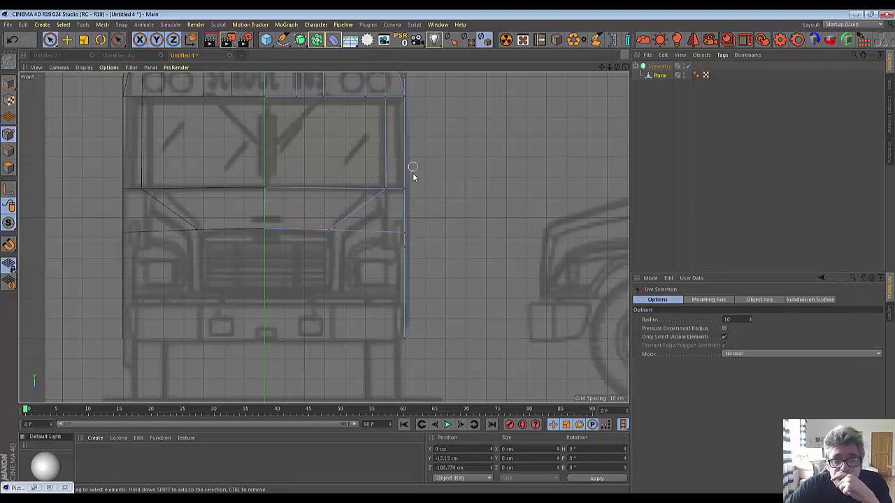
click(403, 232)
drag(402, 146, 408, 151)
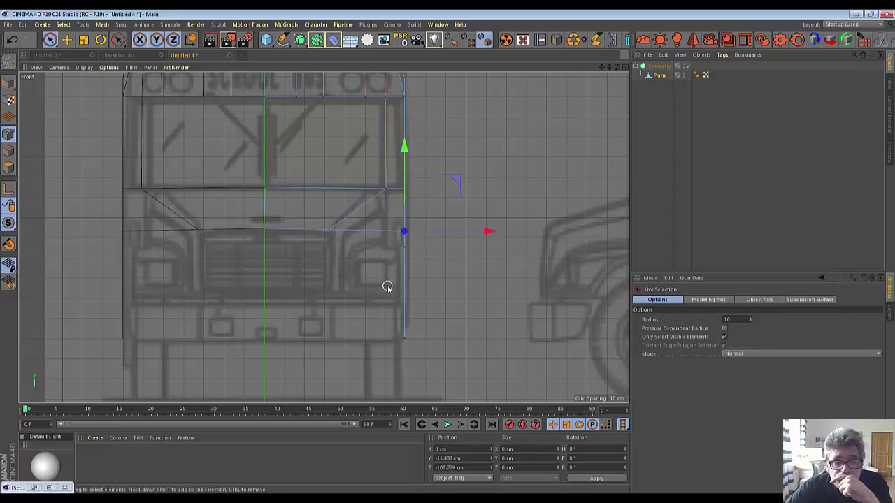
right_click(490, 192)
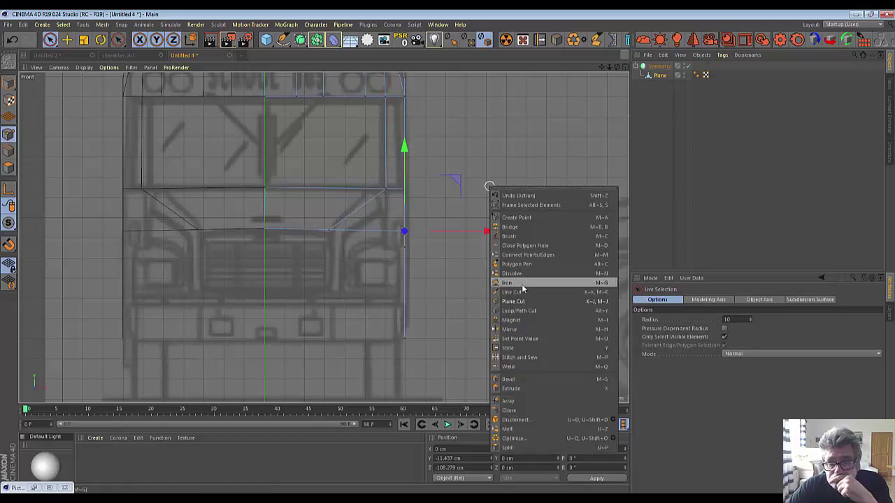
click(513, 292)
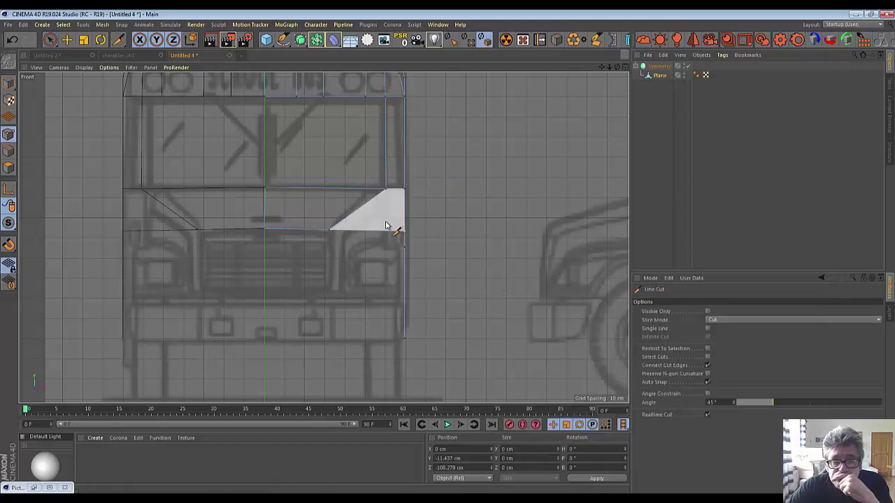
click(384, 231)
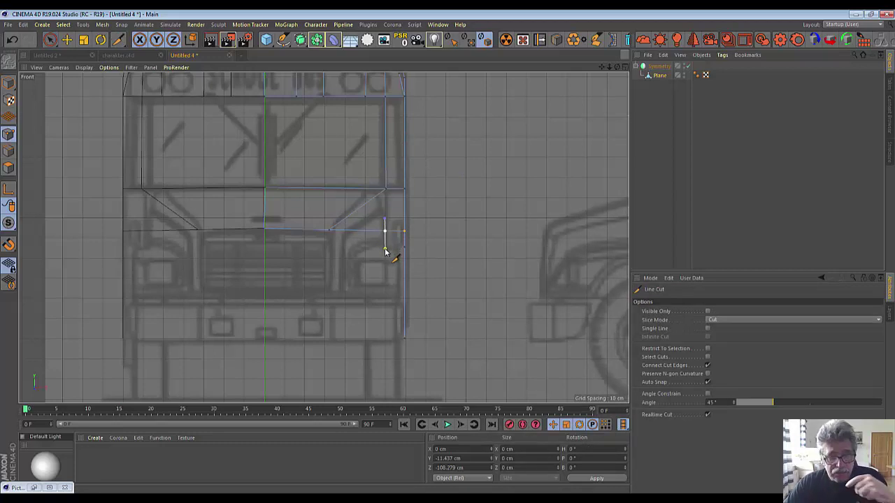
key(Escape)
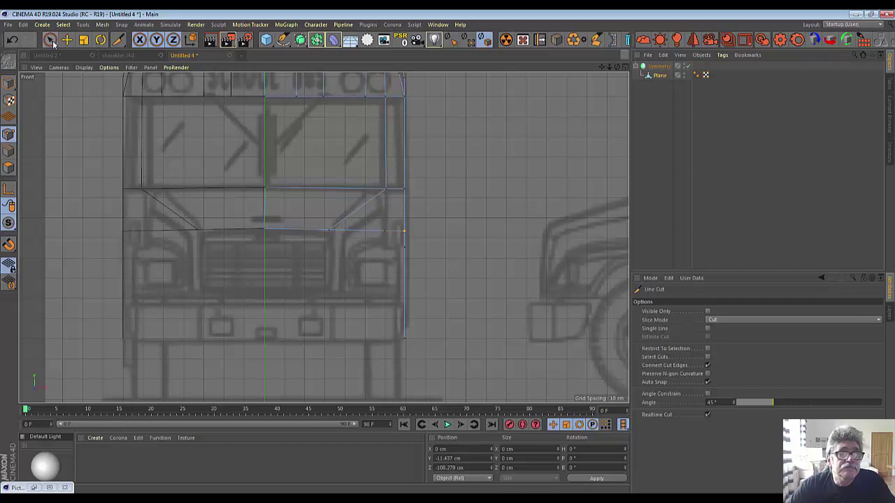
drag(53, 43, 67, 42)
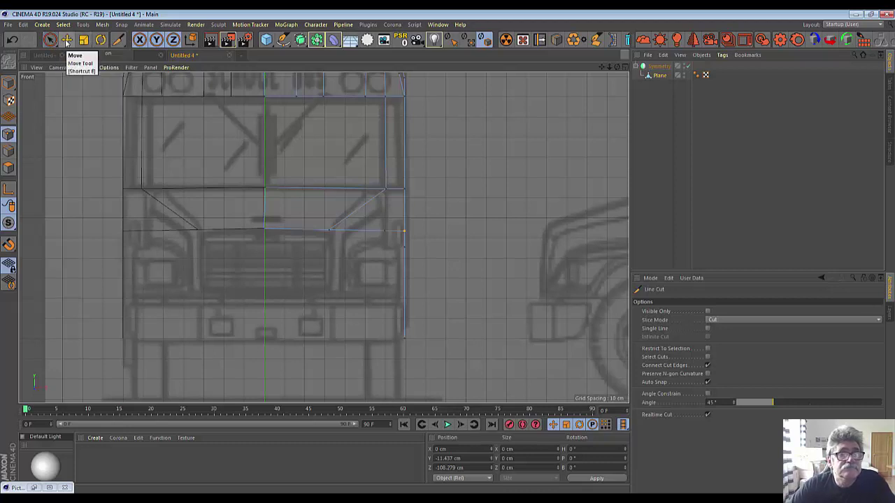
Step: Start a Polygon Pen triangle off the side edge, then cancel it and restore four views
right_click(502, 178)
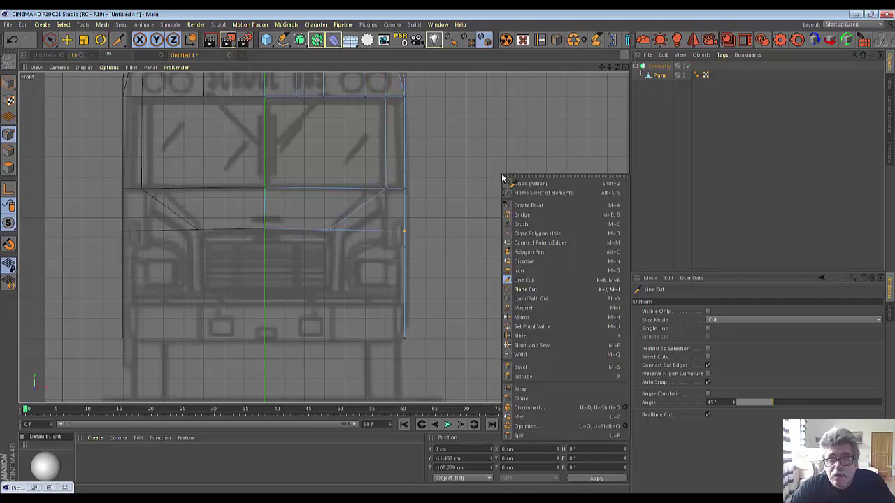
click(529, 251)
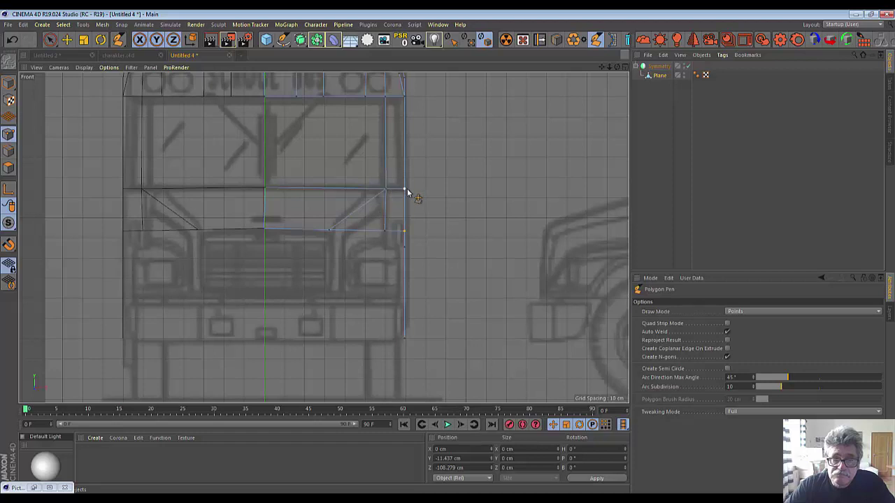
click(404, 235)
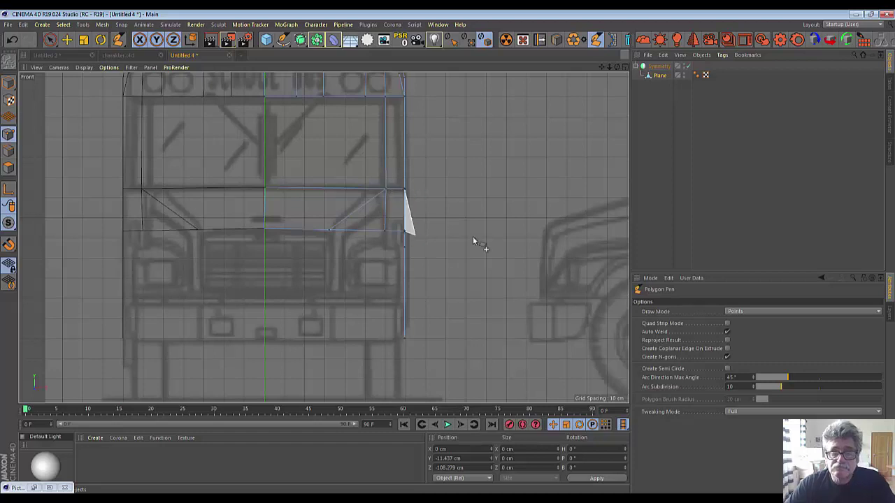
key(Escape)
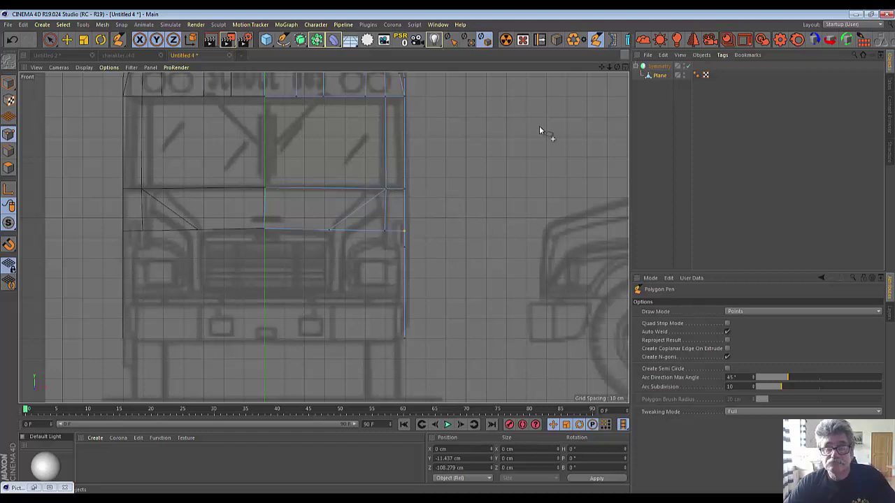
click(626, 68)
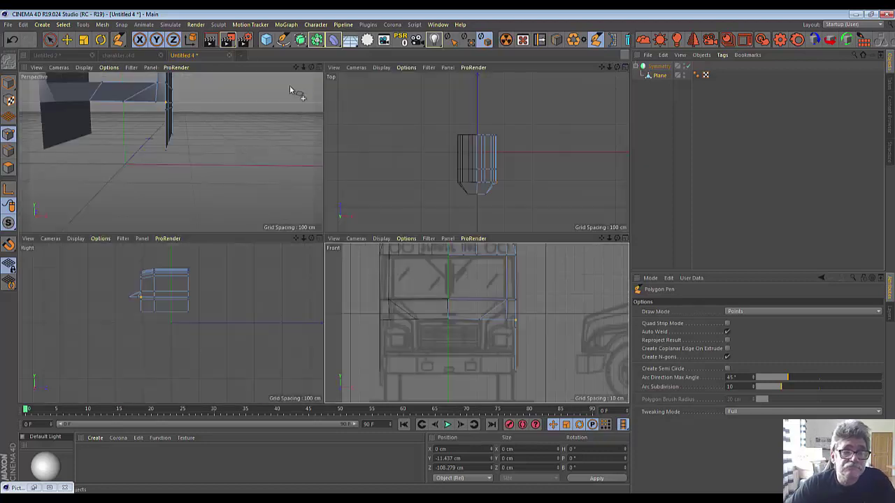
Step: Select the horizontal side-panel edge in perspective and shift it about 3.5 cm along X
click(319, 67)
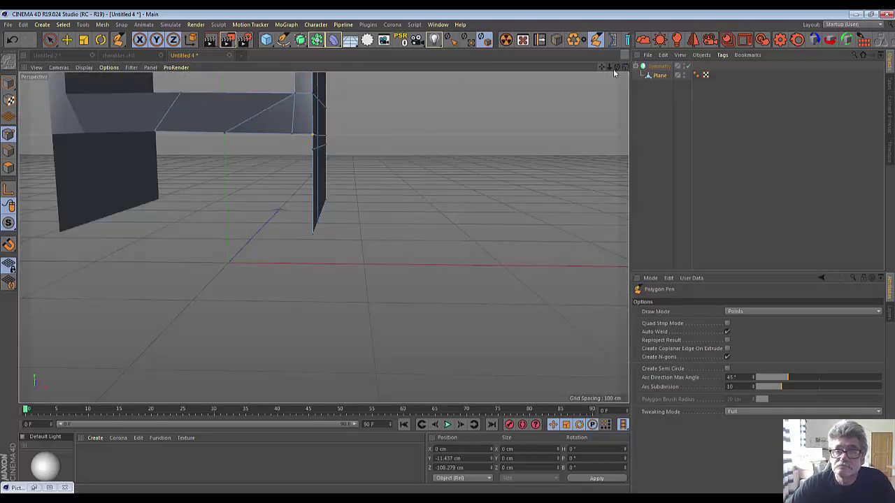
drag(613, 73, 280, 167)
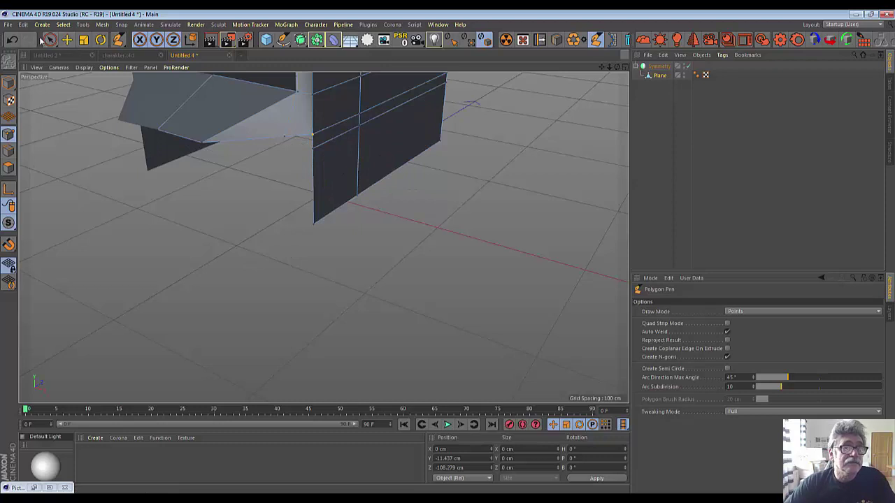
drag(49, 41, 89, 54)
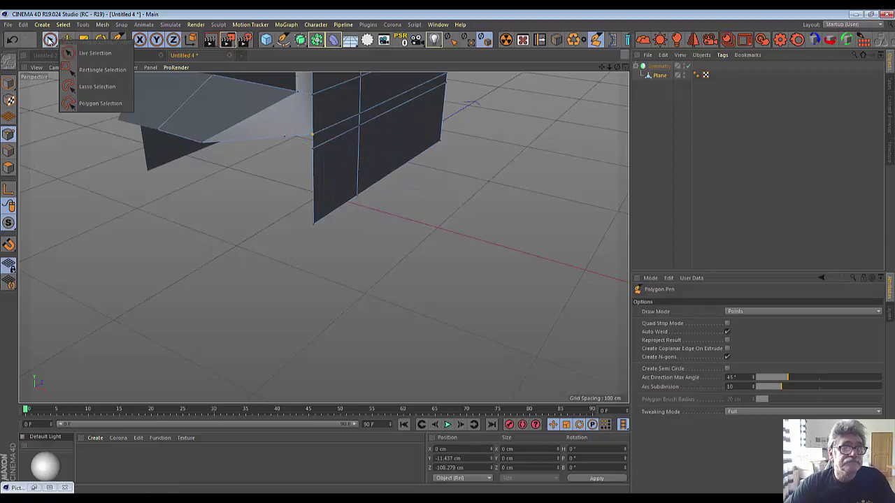
click(287, 137)
click(334, 118)
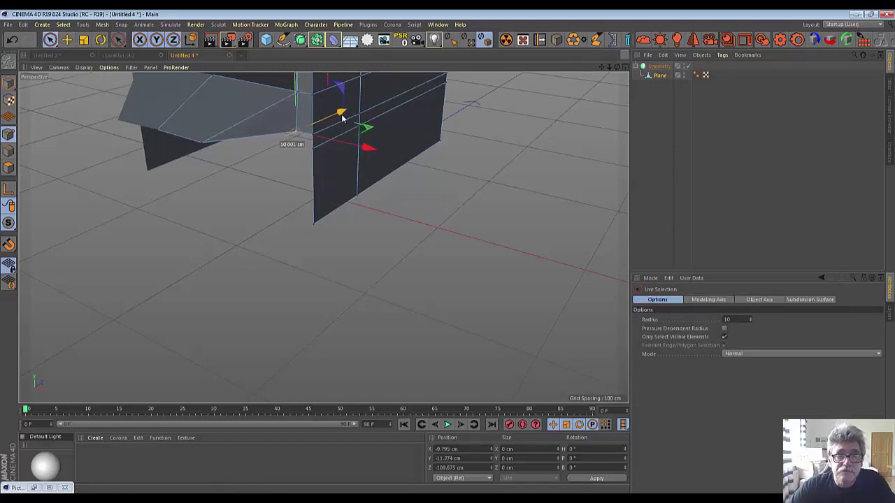
drag(343, 117, 297, 131)
scroll(297, 131, up, 1)
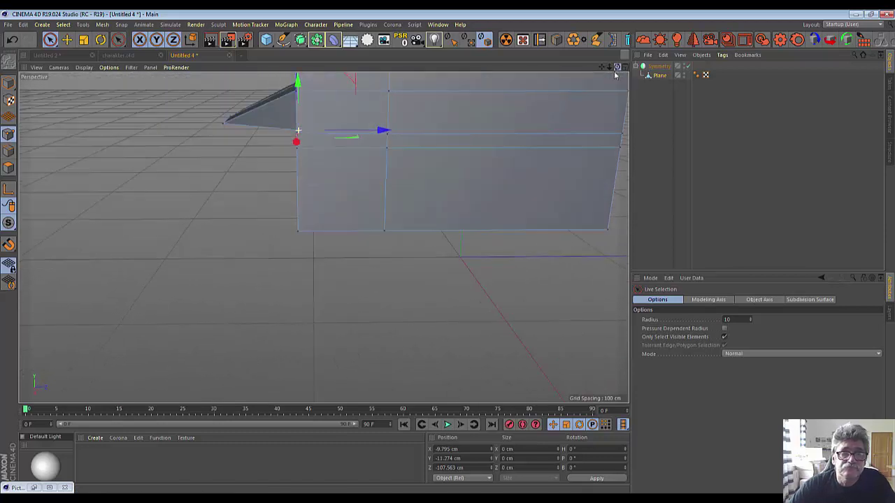
scroll(377, 133, up, 1)
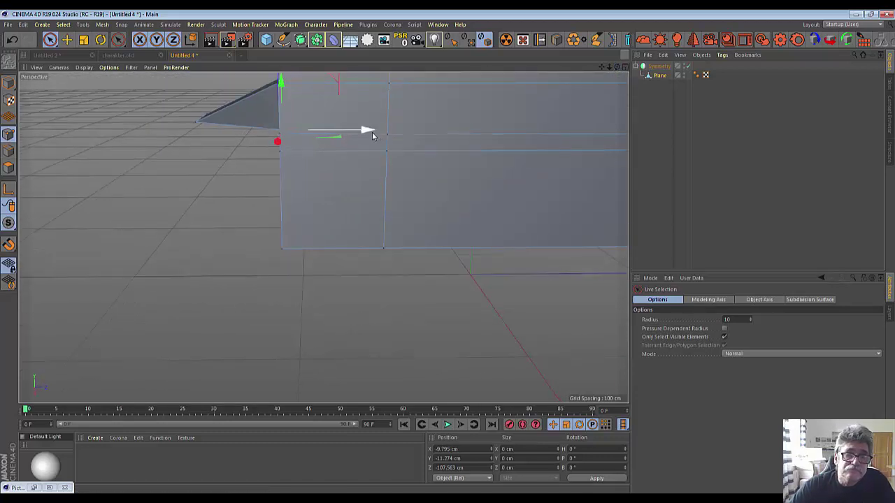
drag(372, 131, 368, 138)
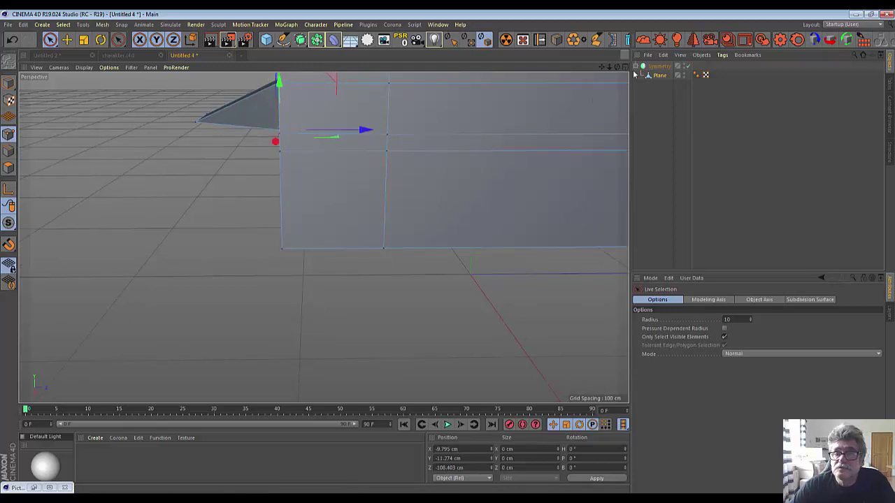
click(627, 67)
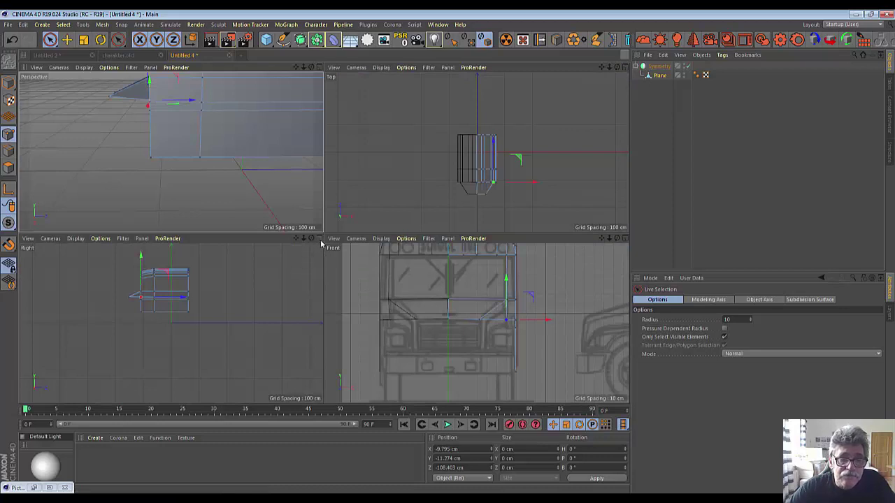
Step: In the enlarged side view, nudge the corner point along X and lower the slanted hood edge along Y
middle_click(110, 315)
scroll(111, 315, up, 2)
scroll(113, 313, up, 2)
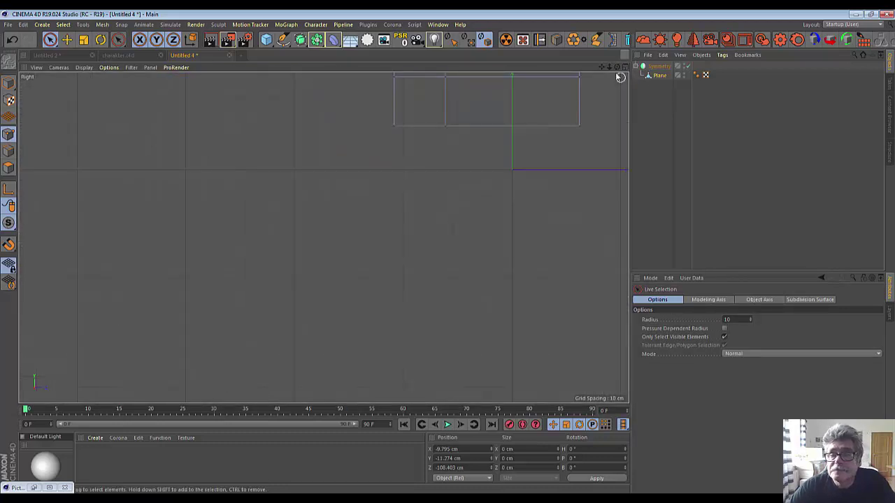
drag(601, 67, 446, 131)
scroll(350, 195, up, 2)
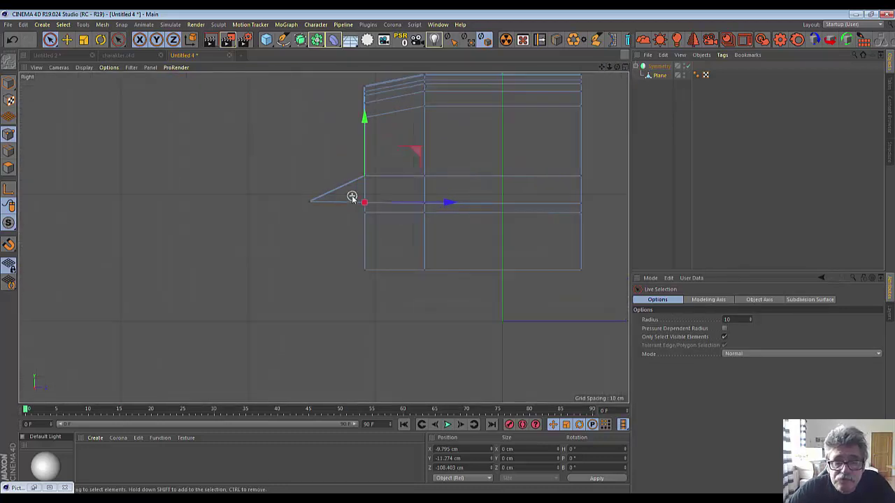
scroll(350, 196, up, 2)
scroll(349, 196, up, 2)
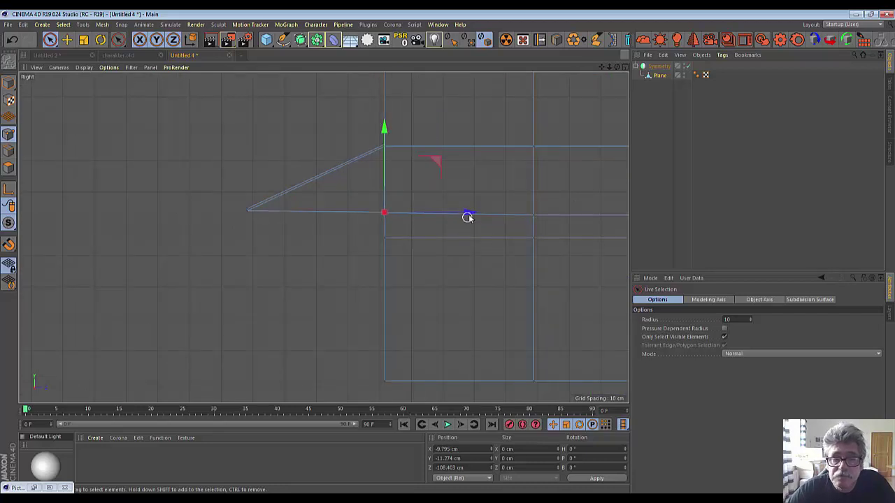
drag(467, 217, 470, 219)
click(212, 207)
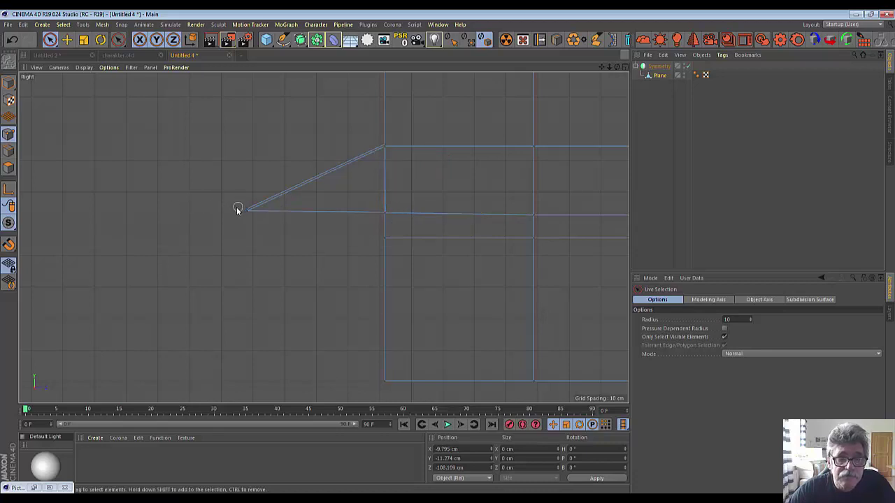
key(ctrl+z)
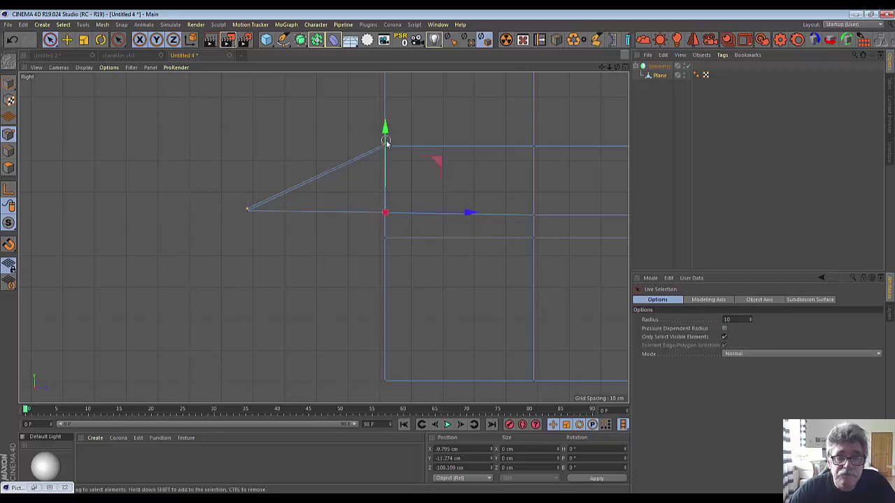
key(ctrl+z)
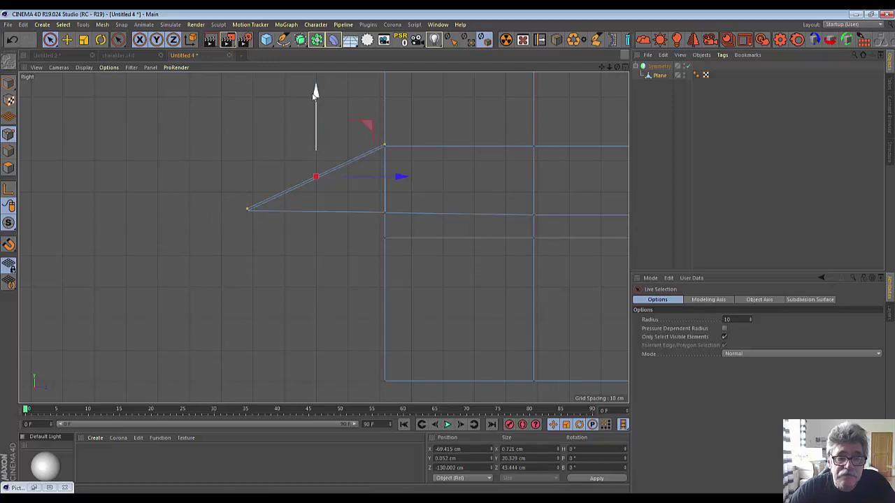
drag(314, 93, 314, 97)
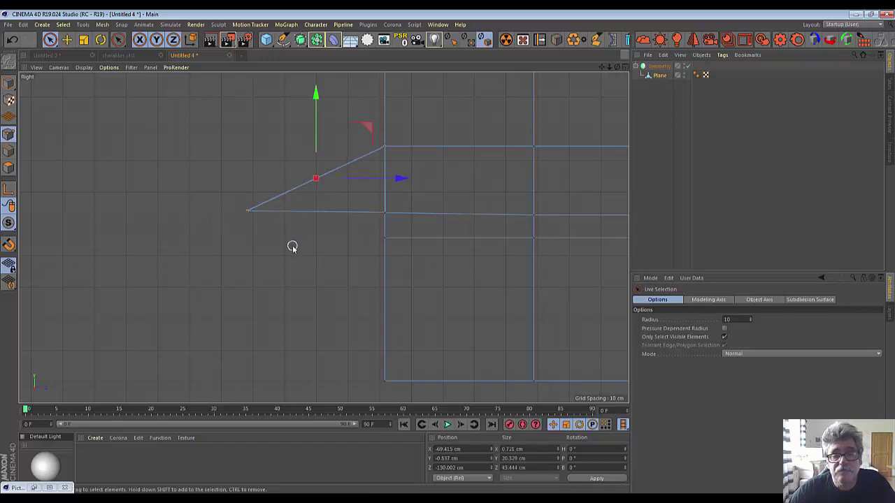
click(292, 246)
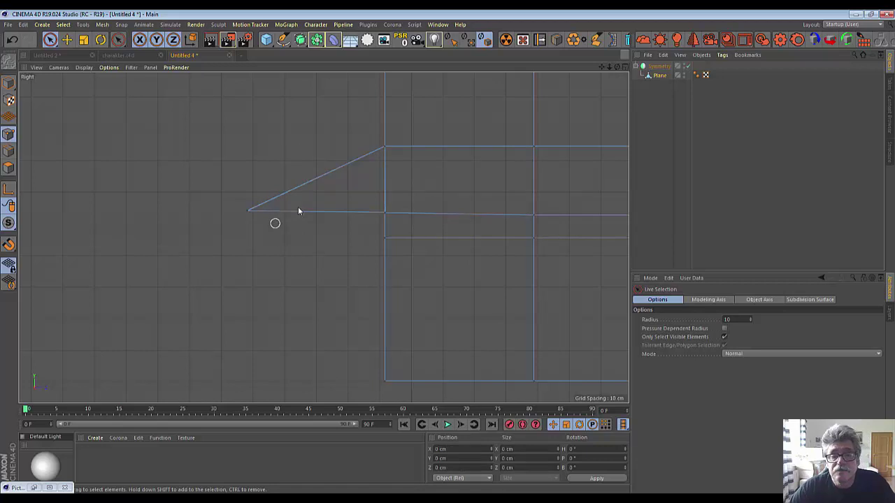
Step: Orbit the perspective view to inspect the panels, then enlarge the front view over the blueprint
click(626, 67)
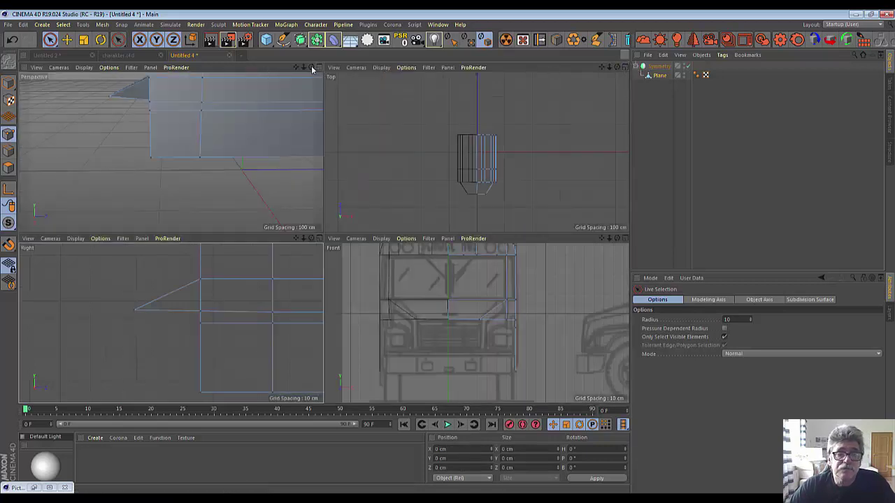
mouse_move(311, 67)
mouse_down()
mouse_move(269, 89)
mouse_move(242, 121)
mouse_up()
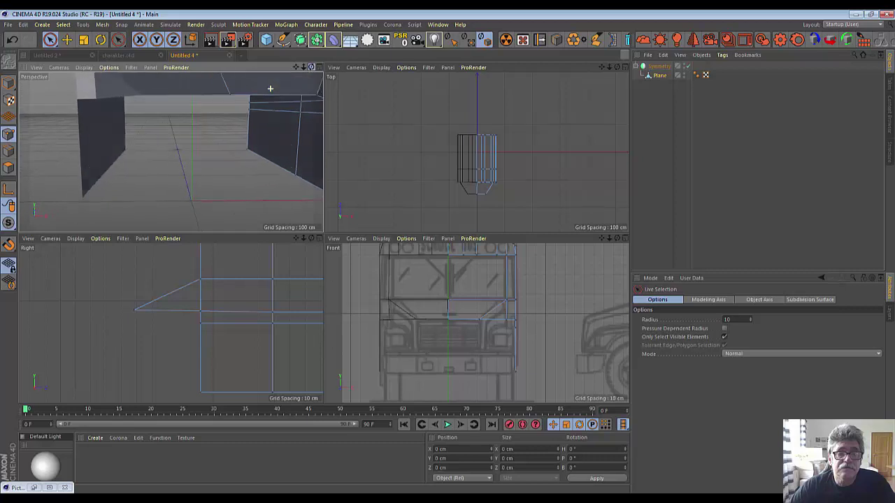
scroll(237, 124, down, 3)
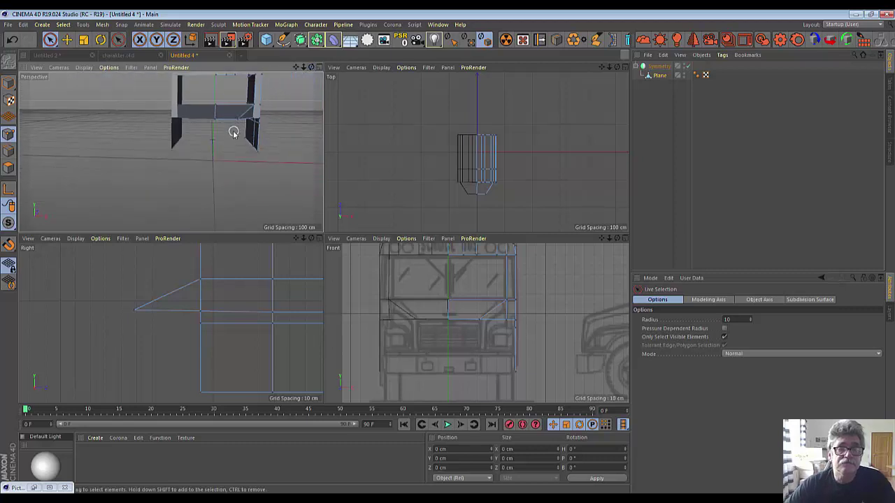
scroll(230, 133, up, 2)
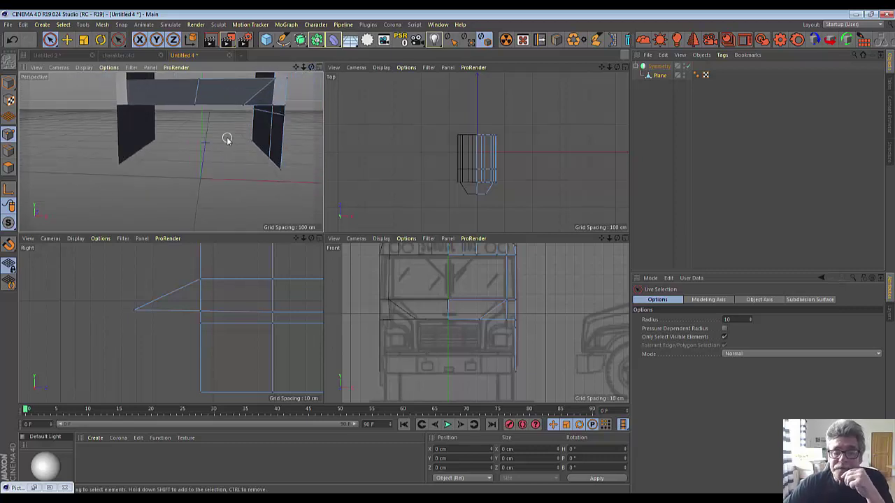
click(623, 239)
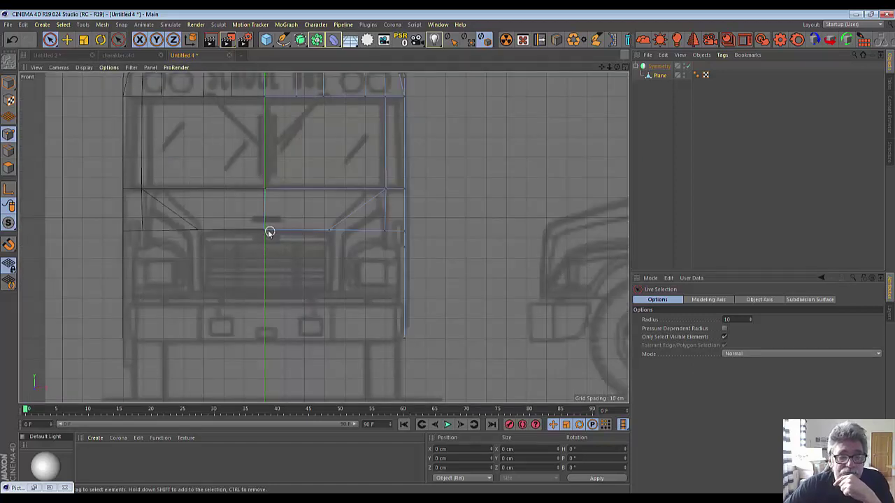
Step: Slide the lower hood points along X so they line up with the blueprint
click(264, 230)
click(266, 191)
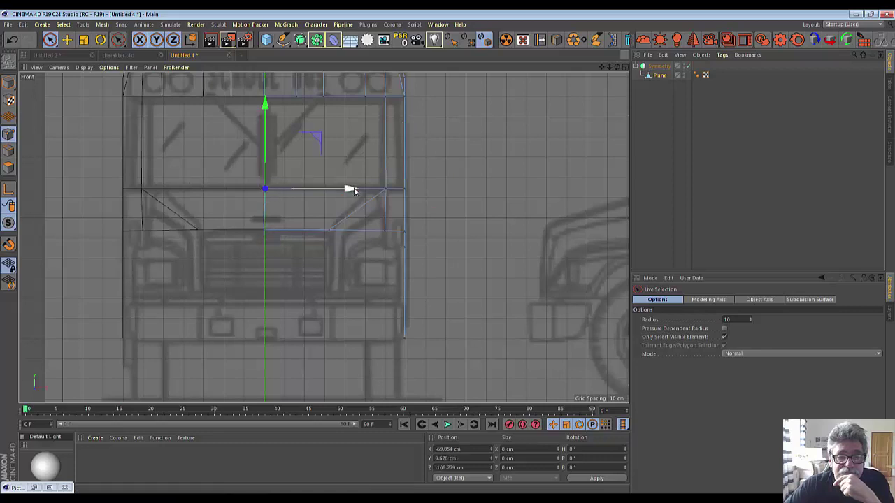
drag(353, 190, 352, 190)
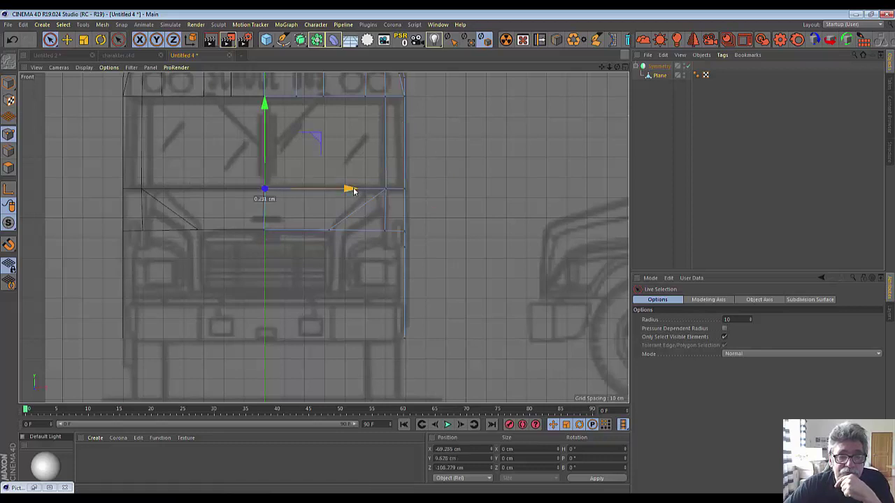
click(272, 230)
drag(344, 234, 348, 237)
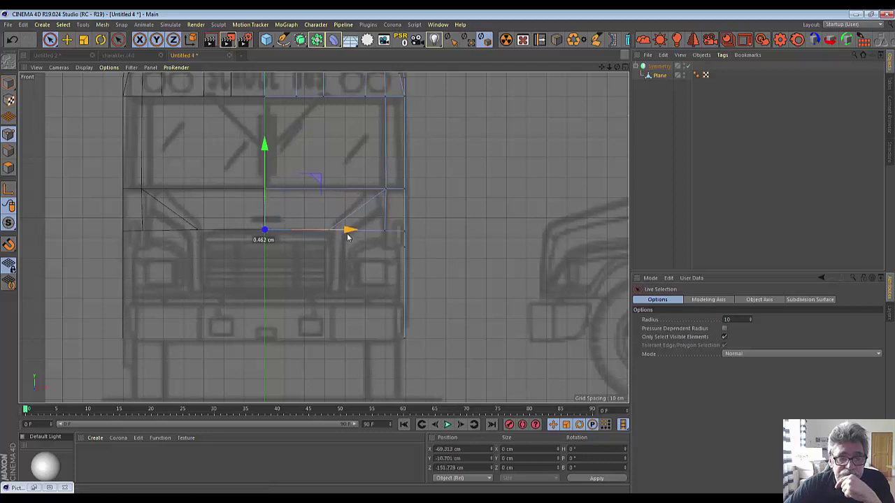
click(329, 277)
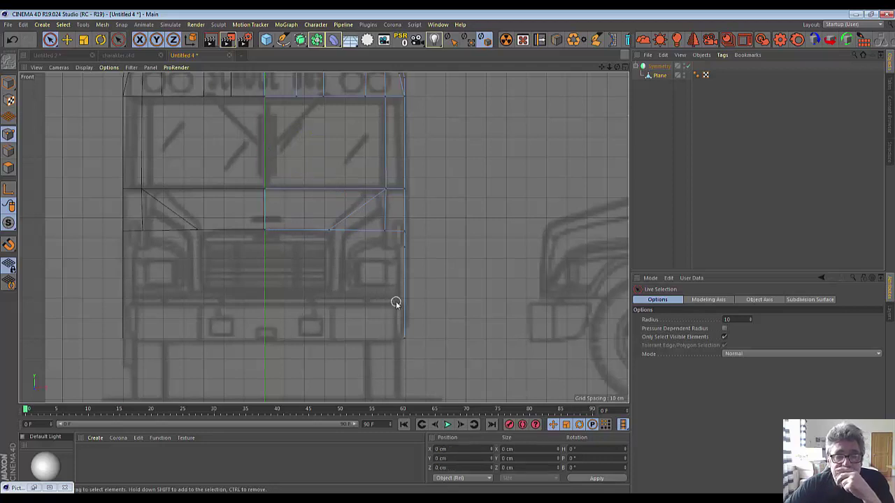
Step: Draw a four-corner grille polygon below the hood with Polygon Pen, then show all four views
right_click(490, 141)
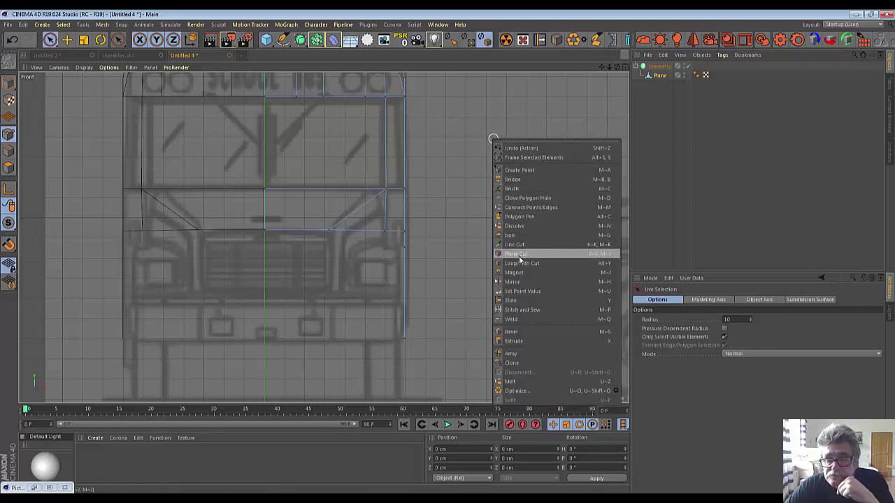
click(519, 216)
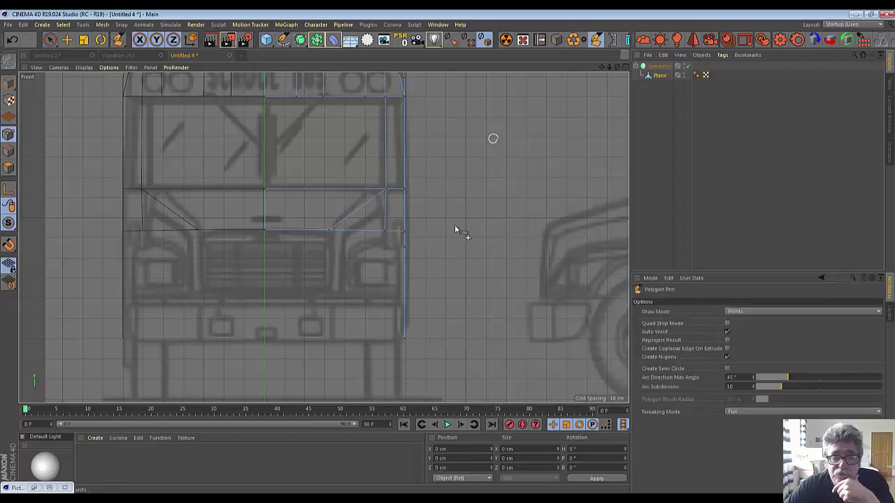
click(264, 231)
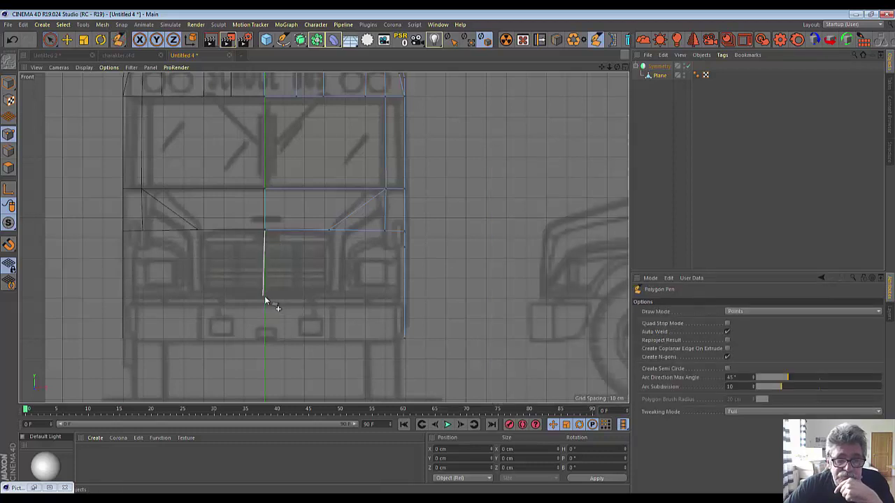
click(265, 301)
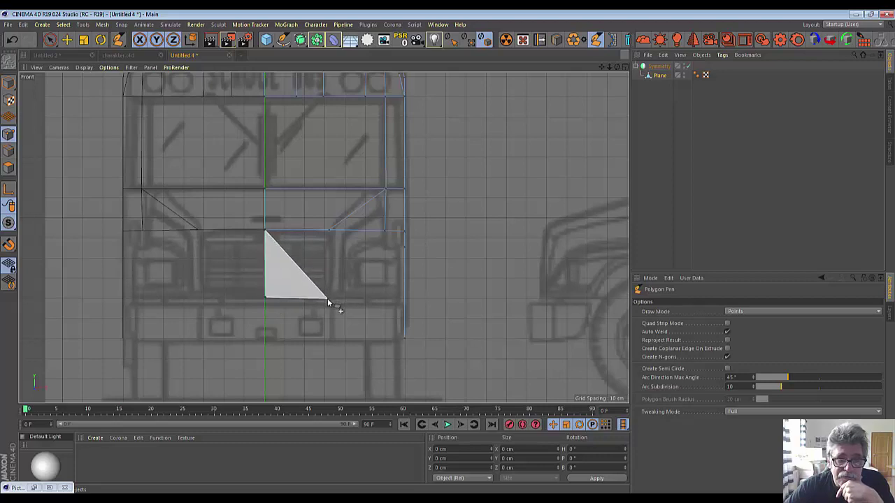
click(330, 299)
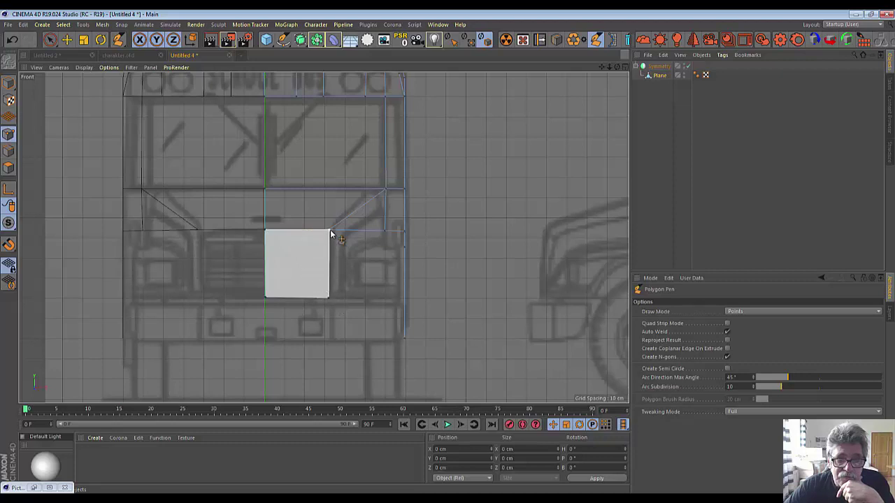
click(330, 231)
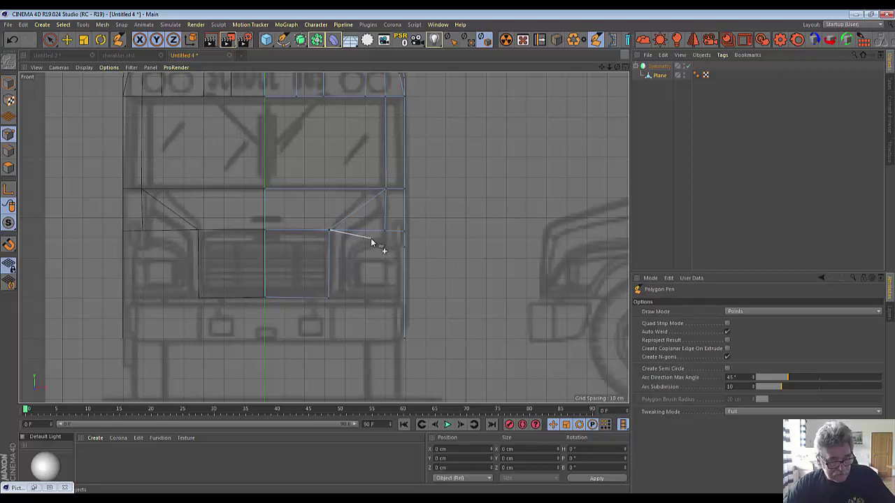
click(625, 68)
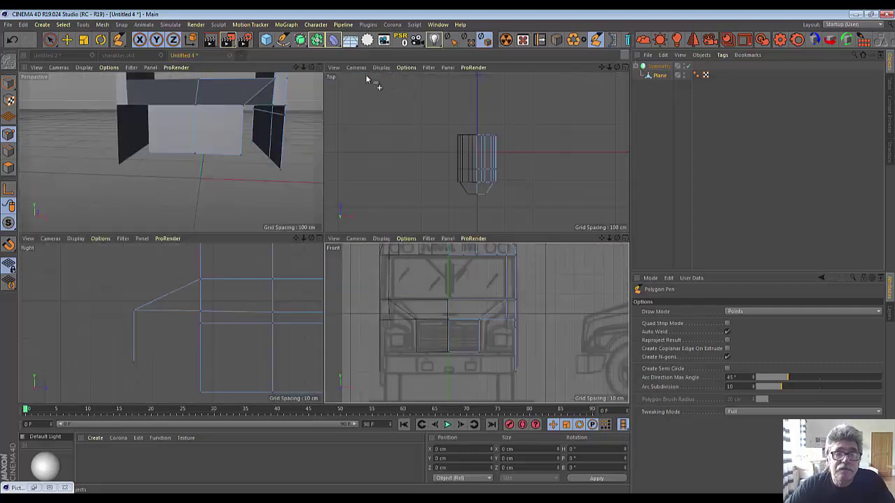
click(318, 67)
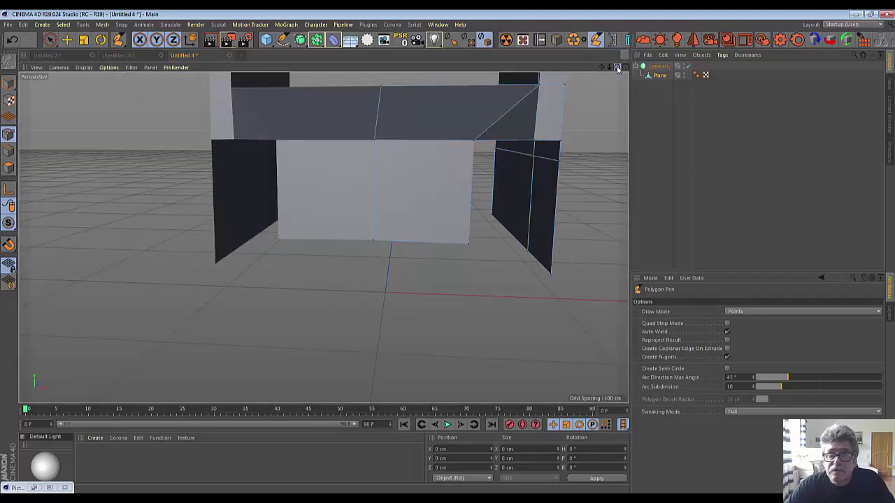
drag(617, 68, 512, 117)
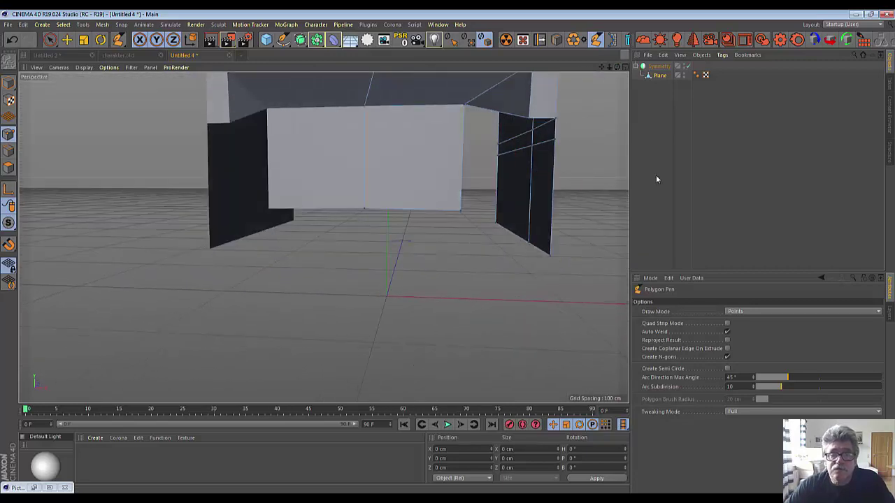
click(623, 68)
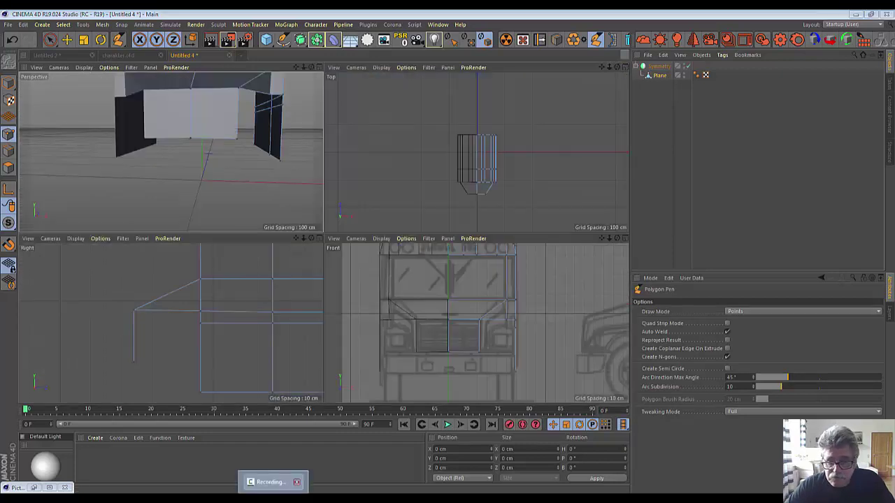